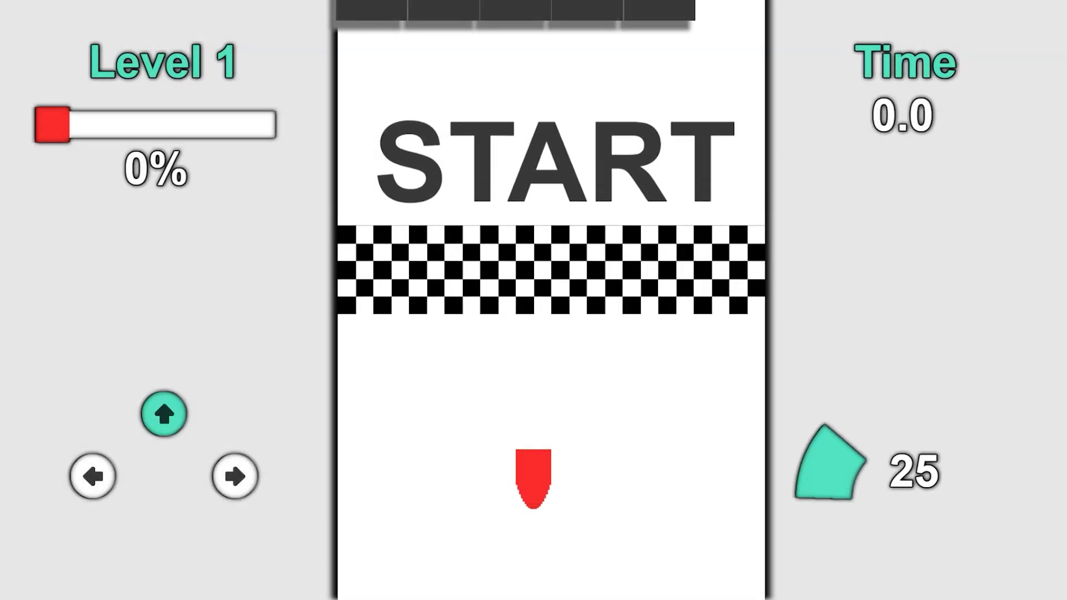
Step: Steer the red car left and right through the block gaps up Level 1 to 43% progress
{"action": "key", "text": "Right"}
{"action": "key", "text": "Left"}
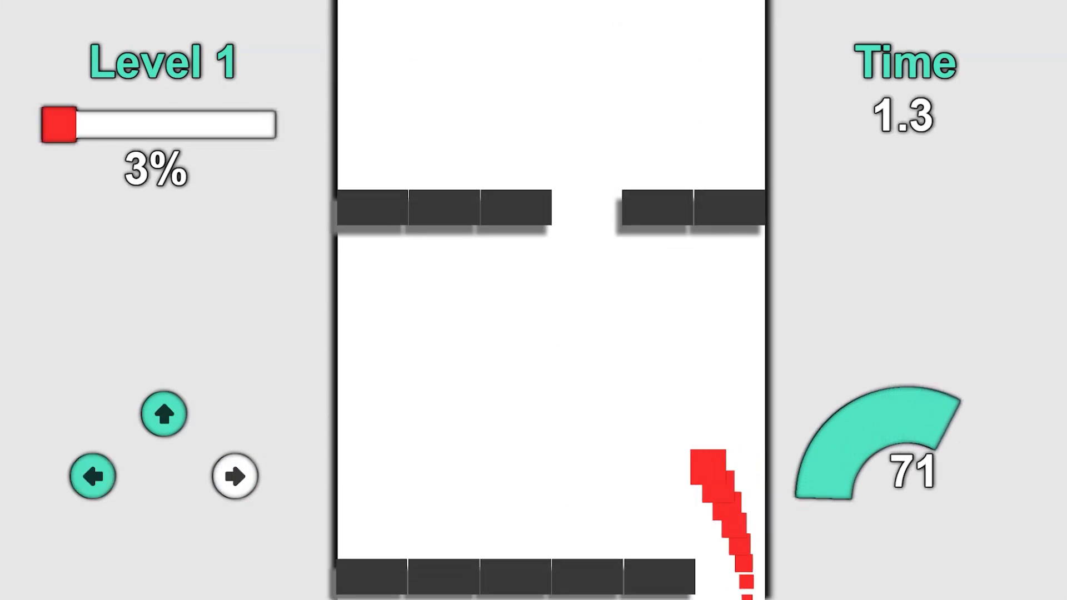
{"action": "key", "text": "Left"}
{"action": "key", "text": "Right"}
{"action": "key", "text": "Left"}
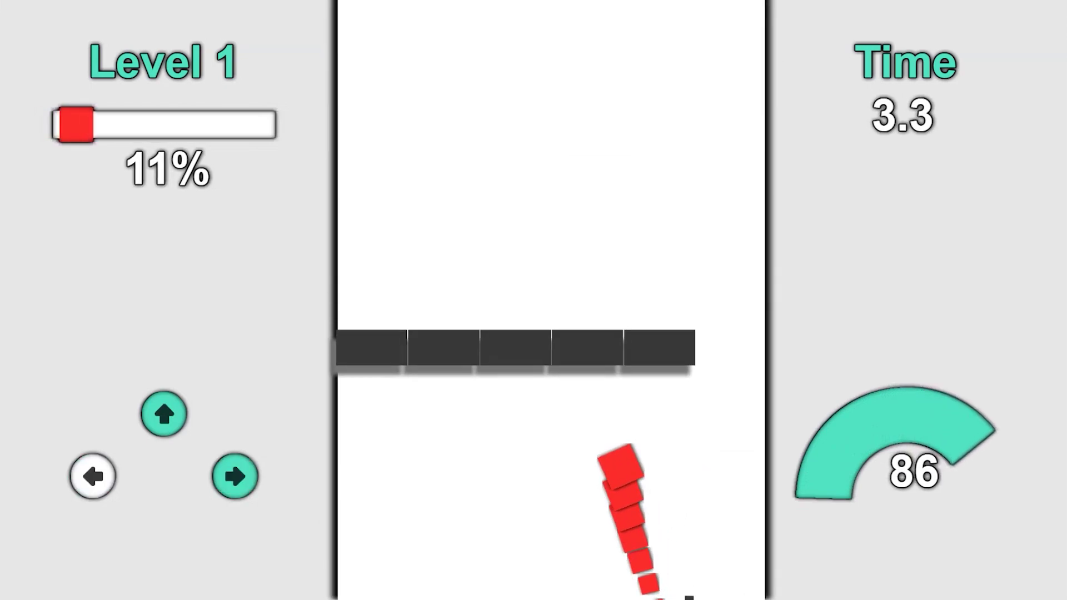
{"action": "key", "text": "Right"}
{"action": "key", "text": "Left"}
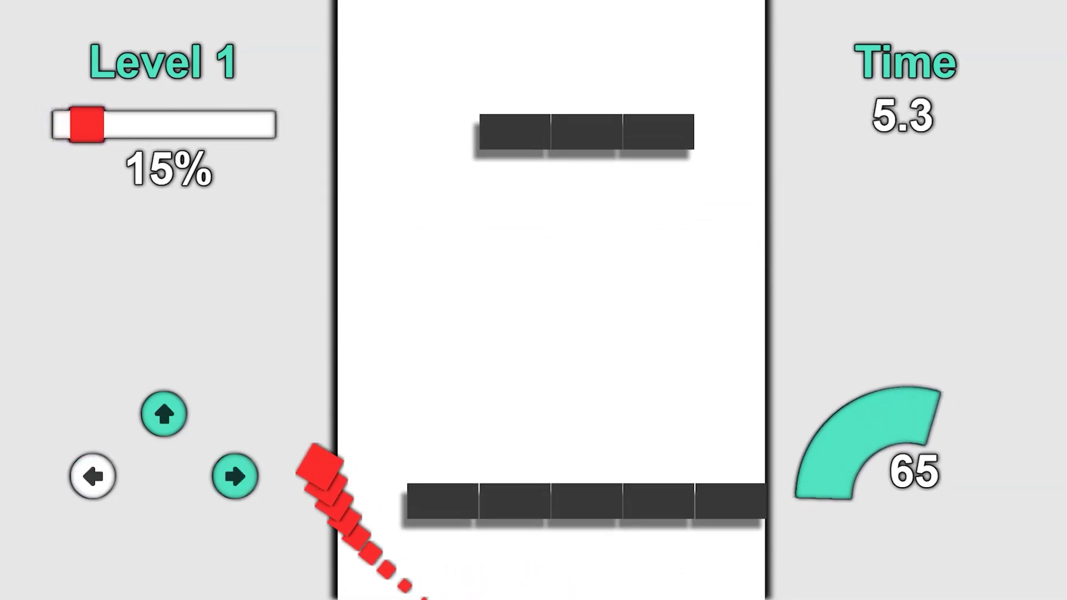
{"action": "key", "text": "Right"}
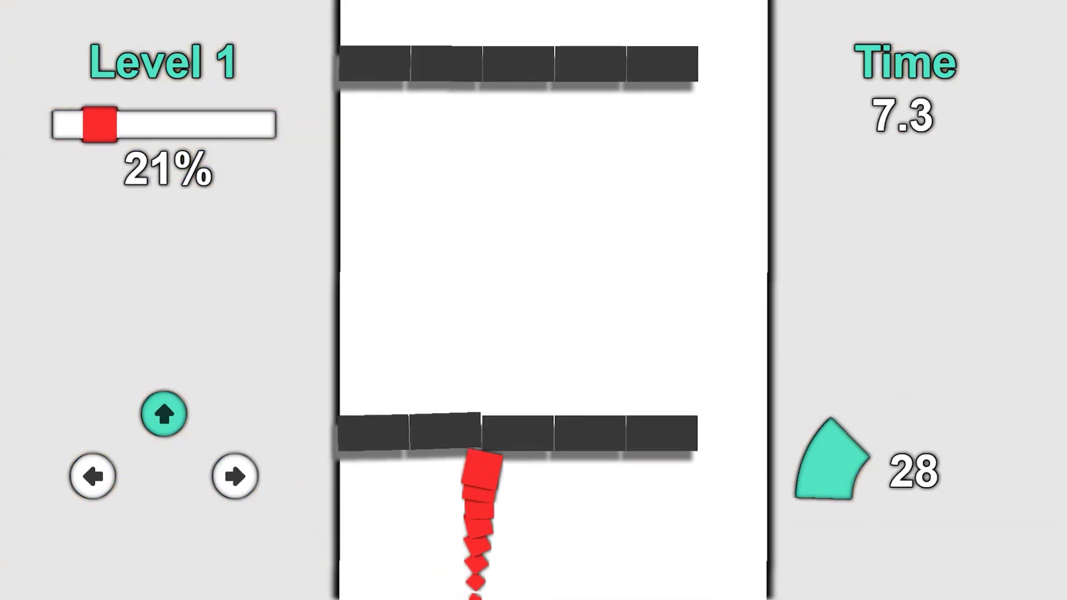
{"action": "key", "text": "Right"}
{"action": "key", "text": "Left"}
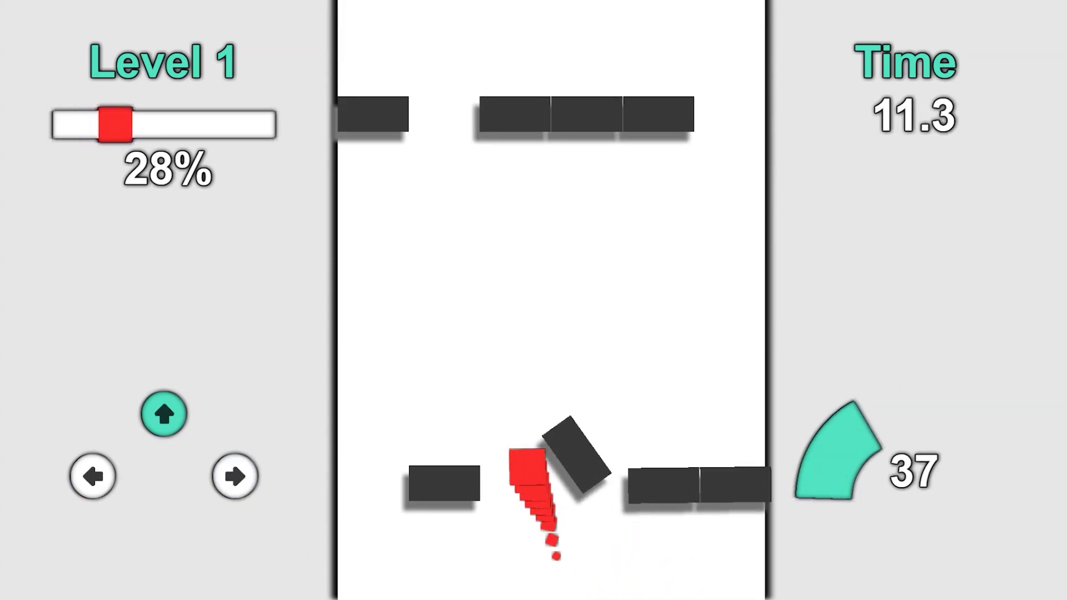
{"action": "key", "text": "Right"}
{"action": "key", "text": "Left"}
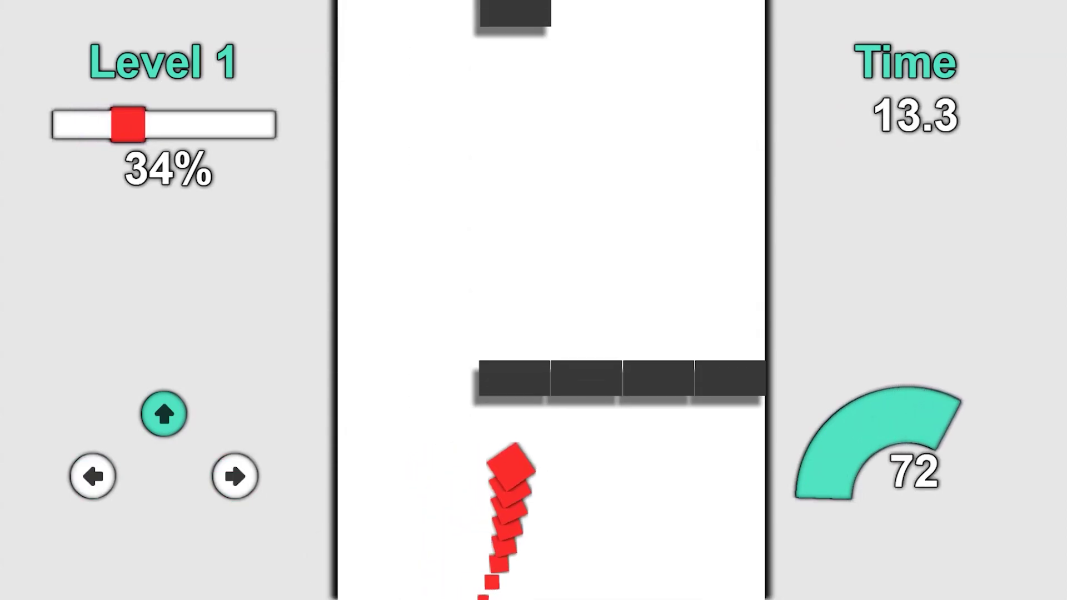
{"action": "key", "text": "Right"}
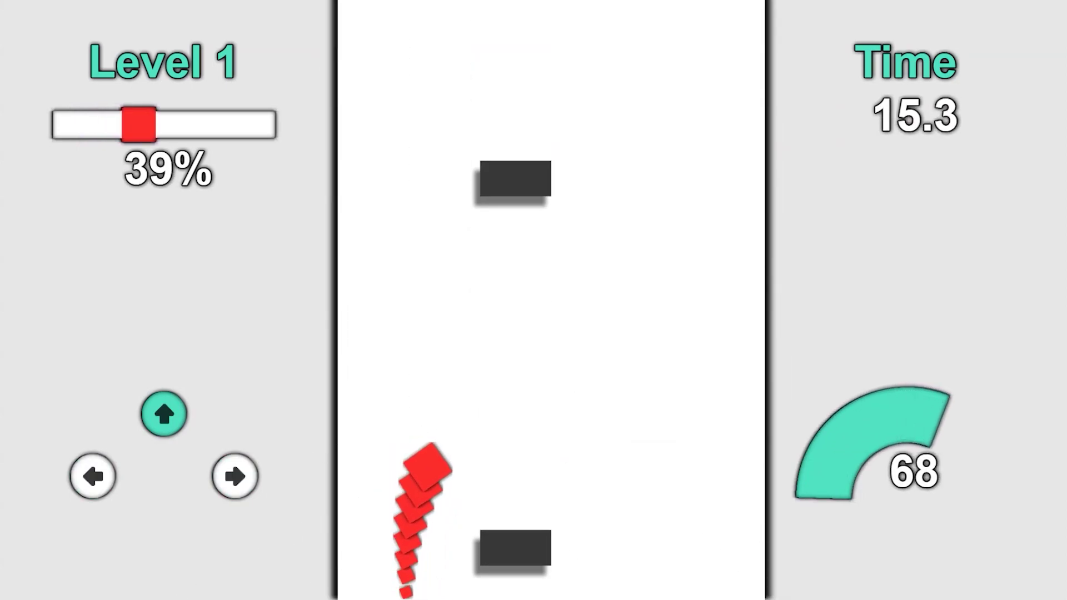
{"action": "key", "text": "Left"}
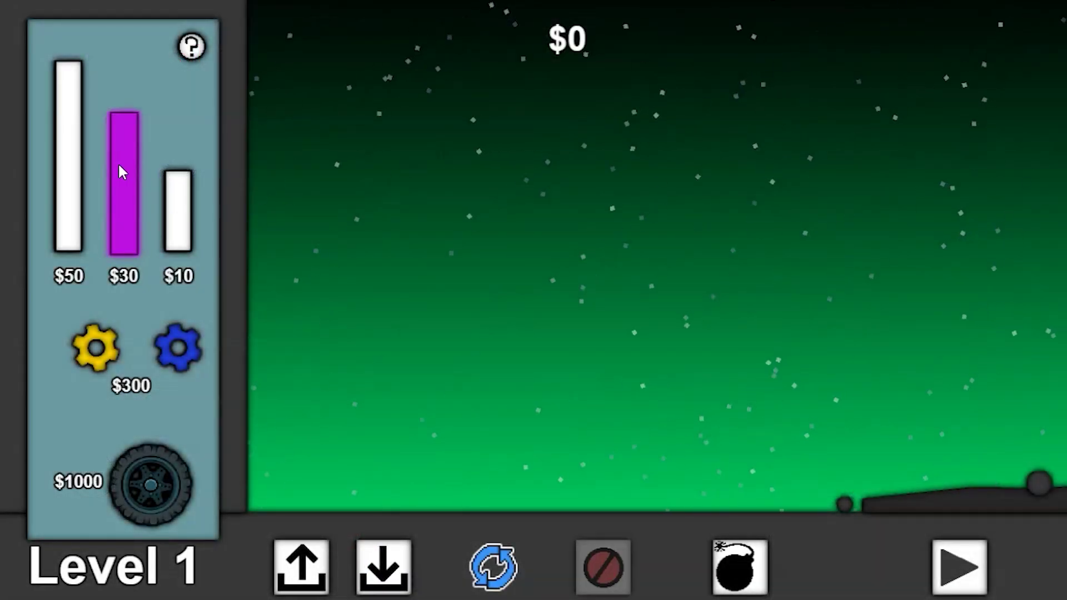
Step: Assemble a $30 bar, a $50 horizontal beam and a $1000 wheel, then start the simulation
{"action": "left_click_drag", "start_coordinate": [123, 168], "coordinate": [697, 213]}
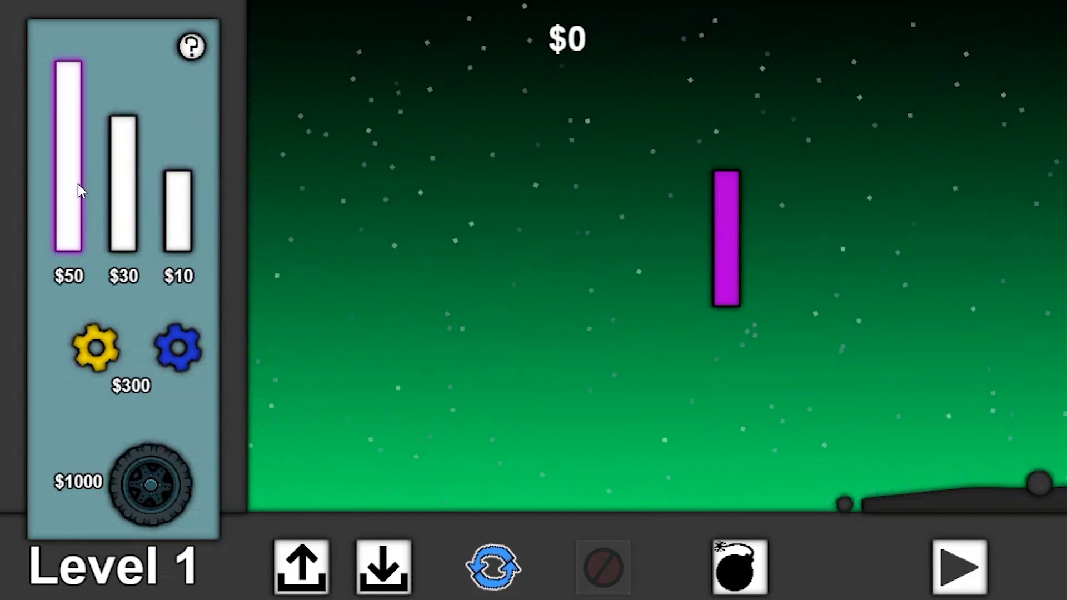
{"action": "left_click_drag", "start_coordinate": [78, 190], "coordinate": [507, 283]}
{"action": "left_click_drag", "start_coordinate": [725, 239], "coordinate": [669, 267]}
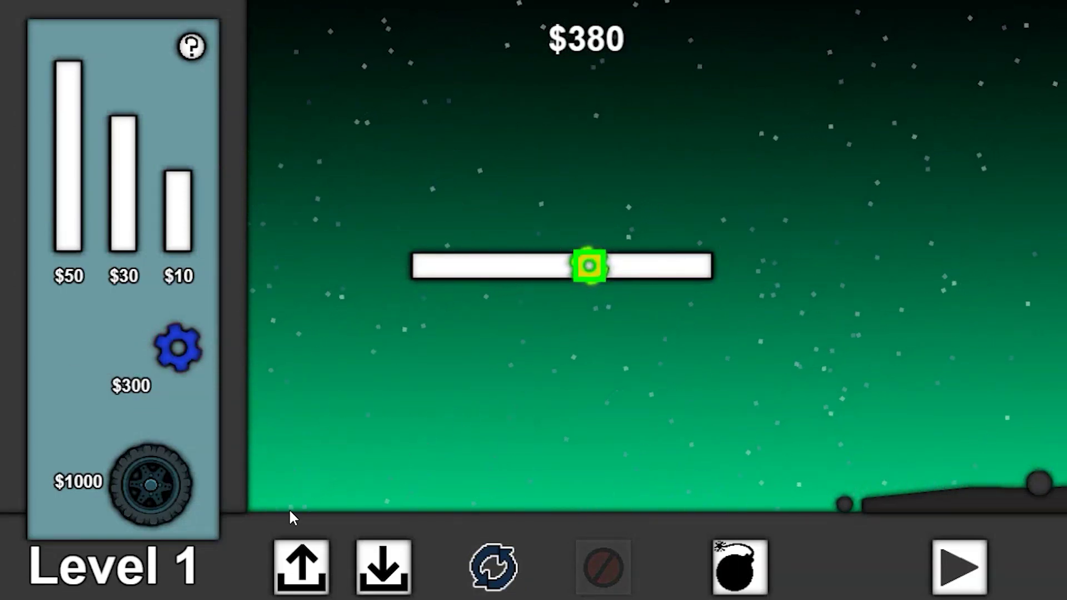
{"action": "left_click_drag", "start_coordinate": [151, 484], "coordinate": [700, 266]}
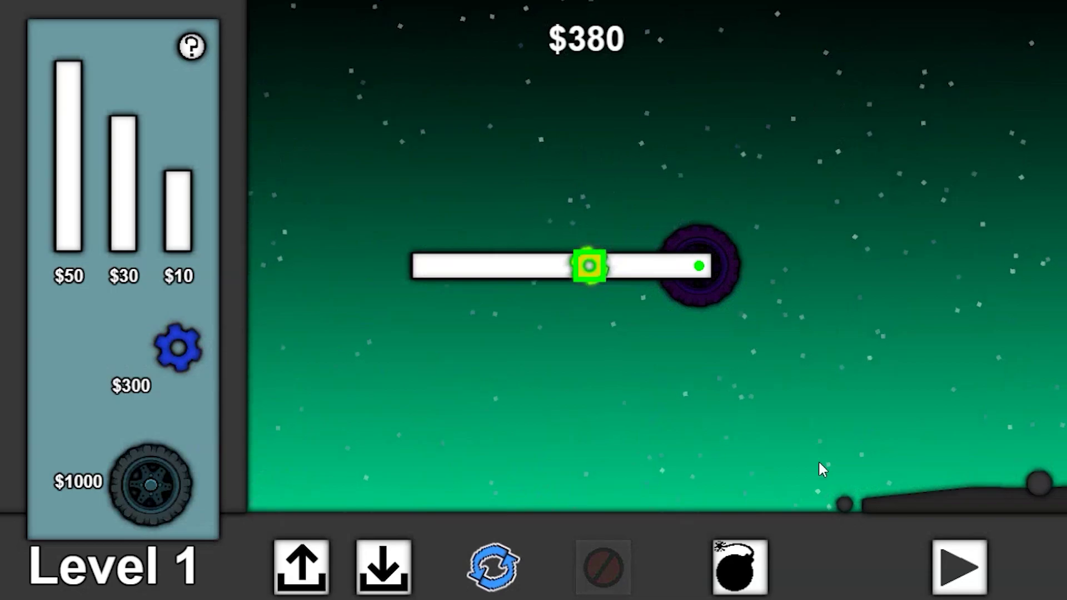
{"action": "left_click", "coordinate": [950, 584]}
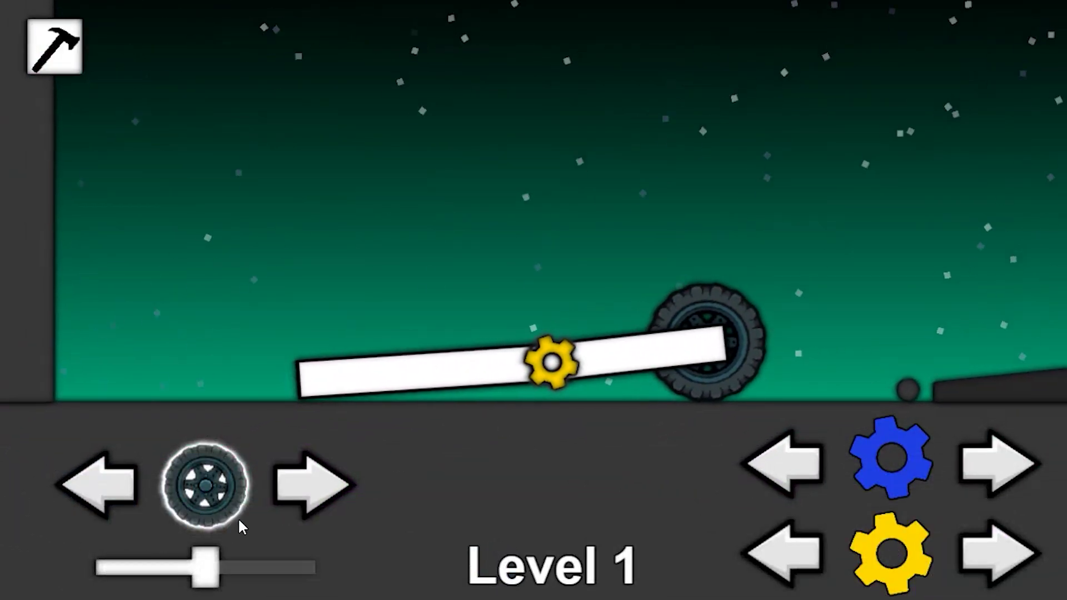
Step: Roll the vehicle left and right with the wheel power, then turn the yellow gear to fold the beam
{"action": "mouse_move", "coordinate": [188, 562]}
{"action": "left_mouse_down"}
{"action": "mouse_move", "coordinate": [179, 566]}
{"action": "mouse_move", "coordinate": [245, 565]}
{"action": "mouse_move", "coordinate": [160, 564]}
{"action": "mouse_move", "coordinate": [207, 561]}
{"action": "left_mouse_up"}
{"action": "left_click", "coordinate": [118, 495]}
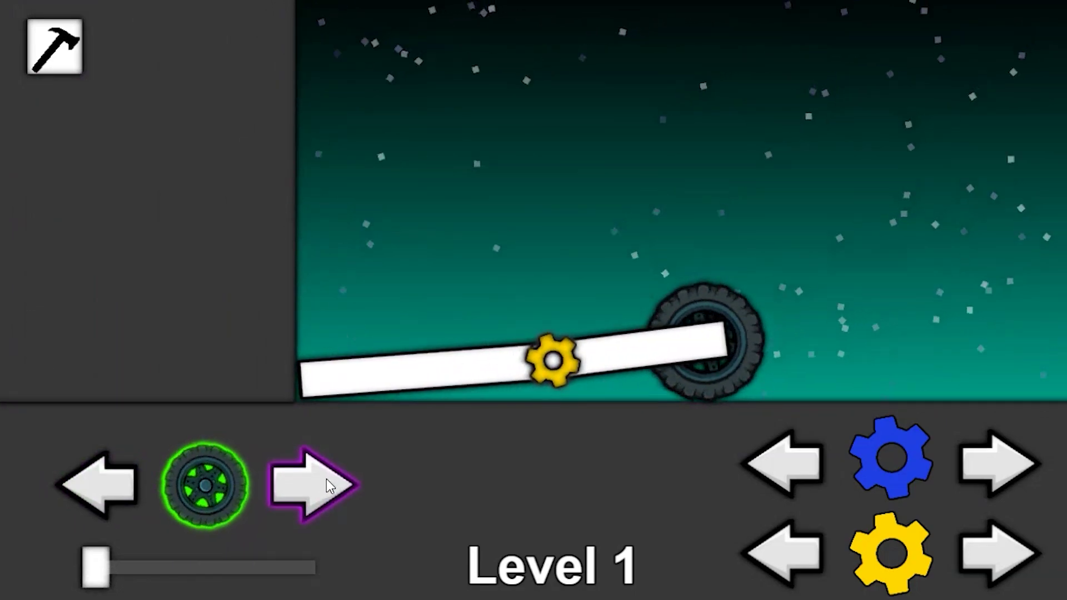
{"action": "left_click", "coordinate": [327, 485]}
{"action": "left_click", "coordinate": [327, 486]}
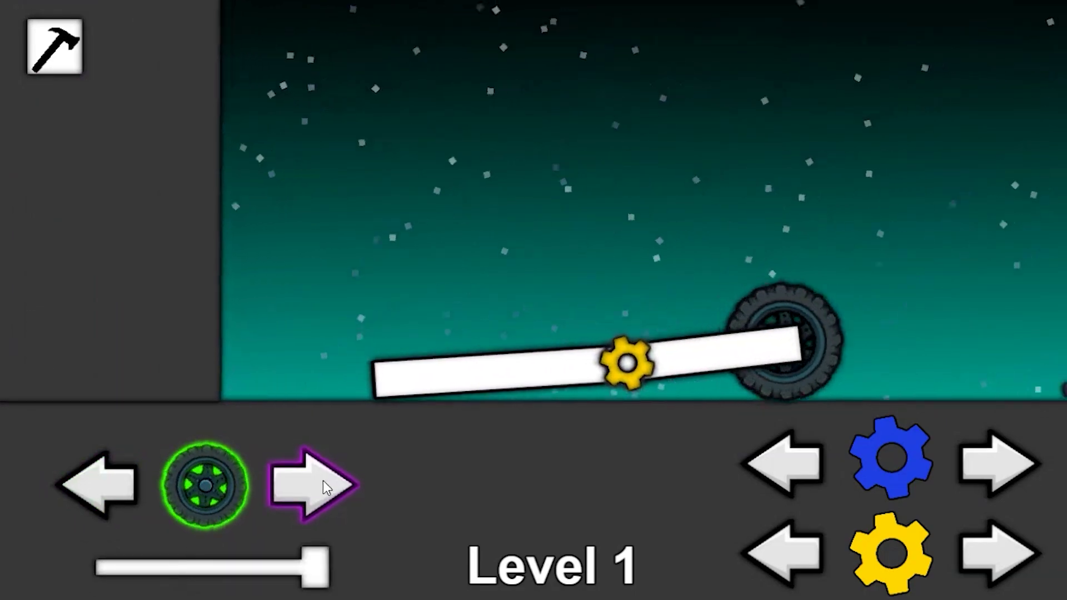
{"action": "left_click", "coordinate": [213, 493]}
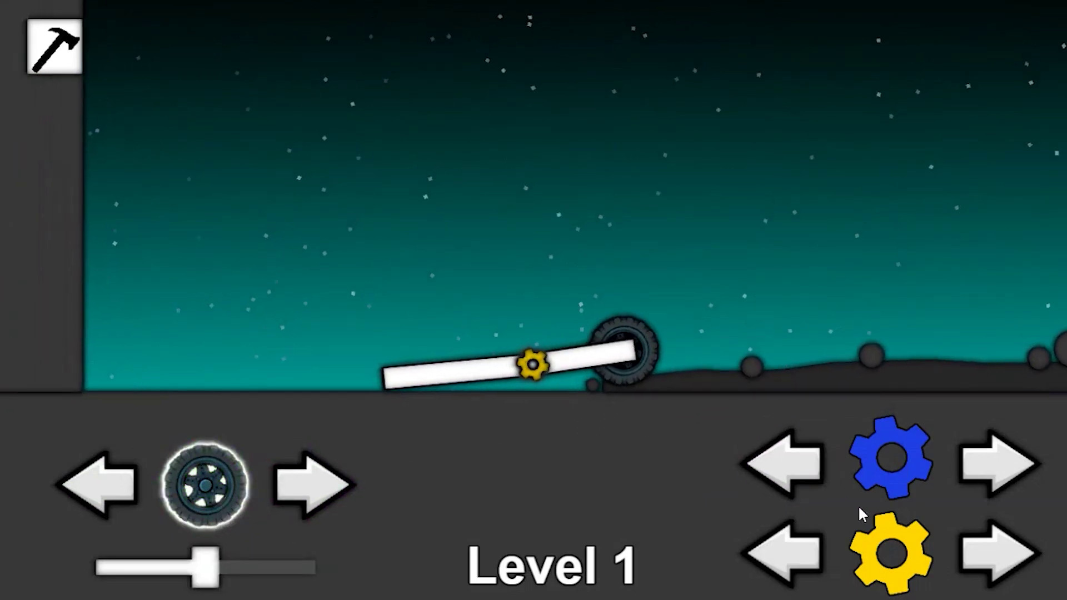
{"action": "left_click", "coordinate": [984, 555]}
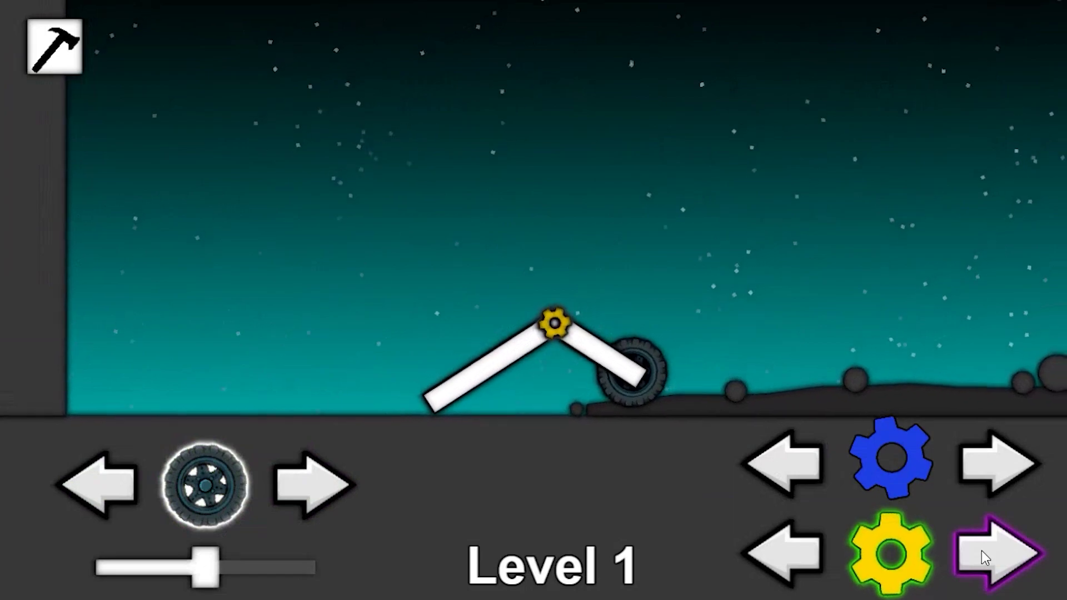
Step: Spin the wheel at full power to roll the vehicle right
{"action": "left_click", "coordinate": [285, 496]}
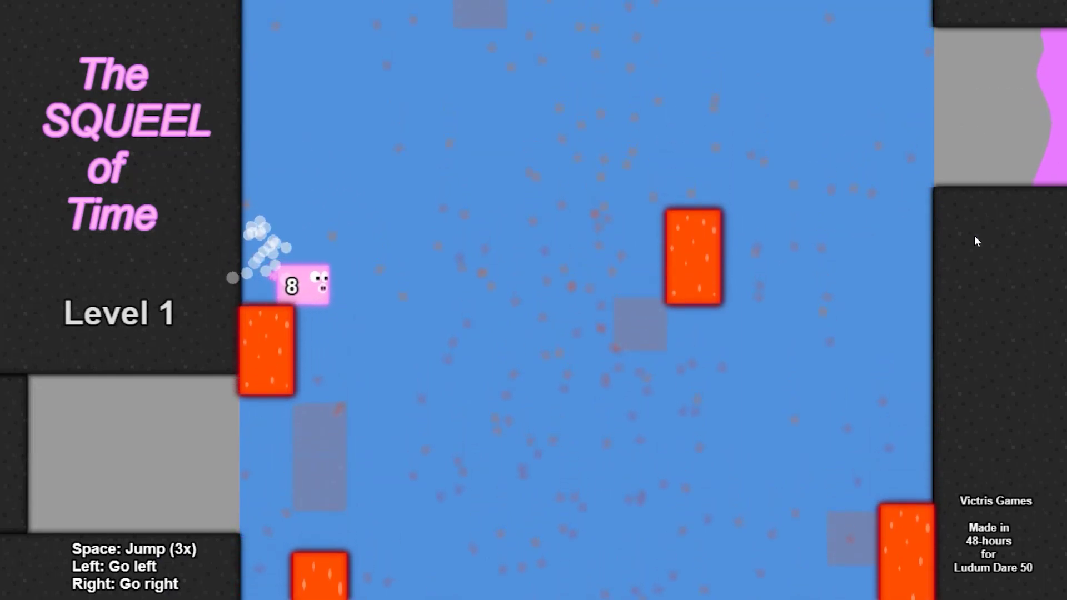
Step: Run and jump the pig right into the top-right exit, twice in a row
{"action": "key", "text": "Right"}
{"action": "key", "text": "space"}
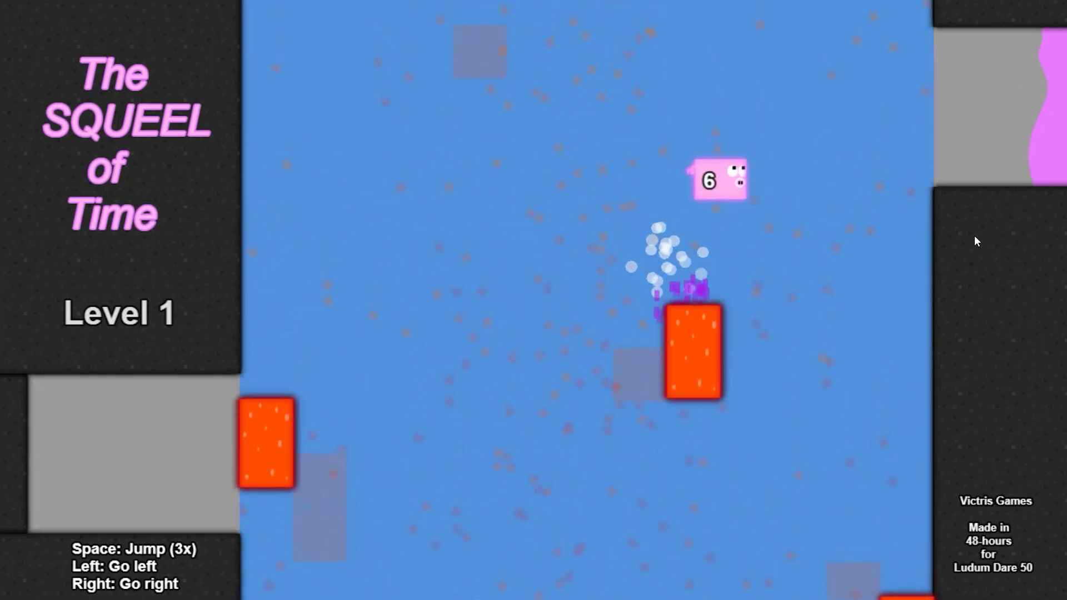
{"action": "key", "text": "Right"}
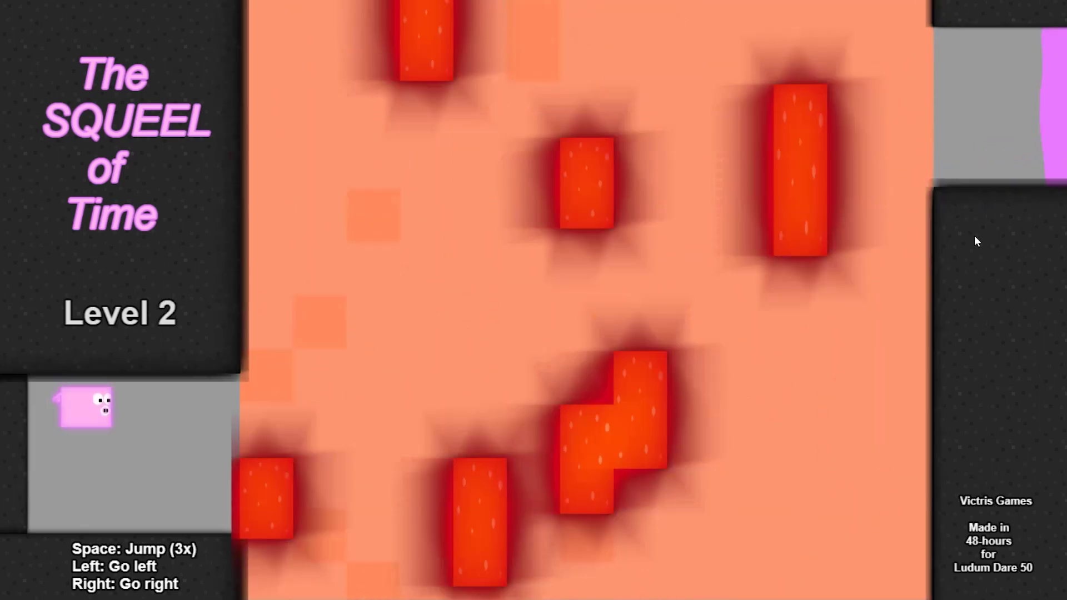
{"action": "key", "text": "Right"}
{"action": "key", "text": "space"}
{"action": "key", "text": "space"}
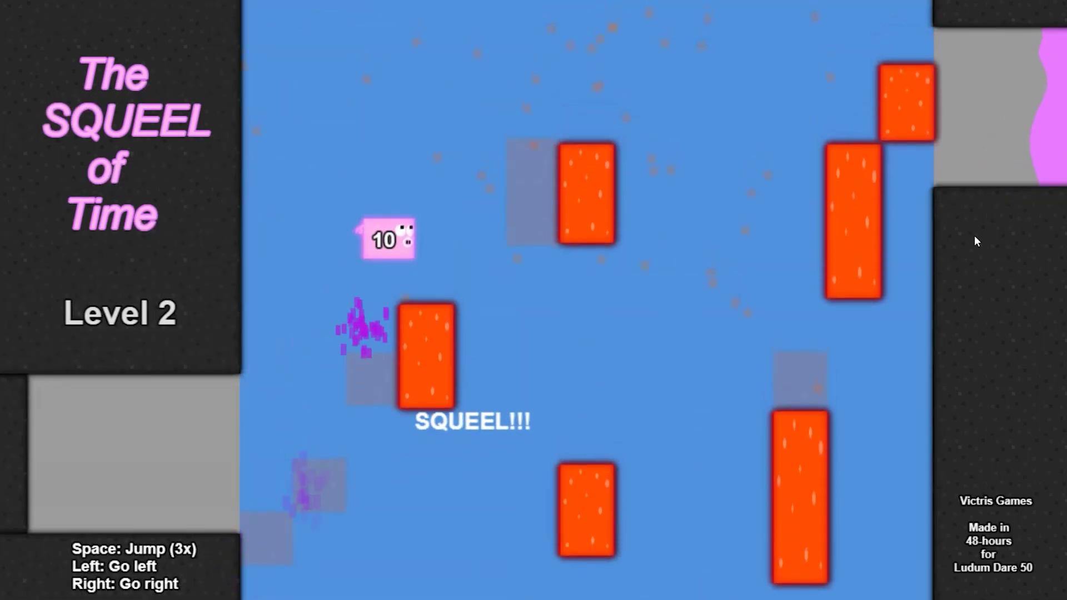
{"action": "key", "text": "Right"}
{"action": "key", "text": "space"}
{"action": "key", "text": "space"}
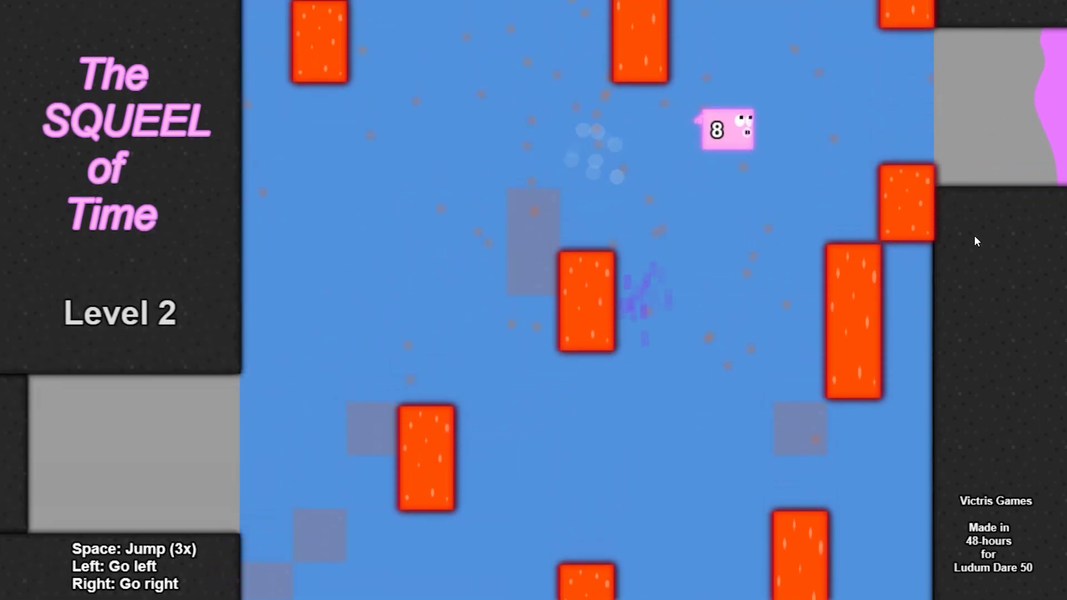
{"action": "key", "text": "Right"}
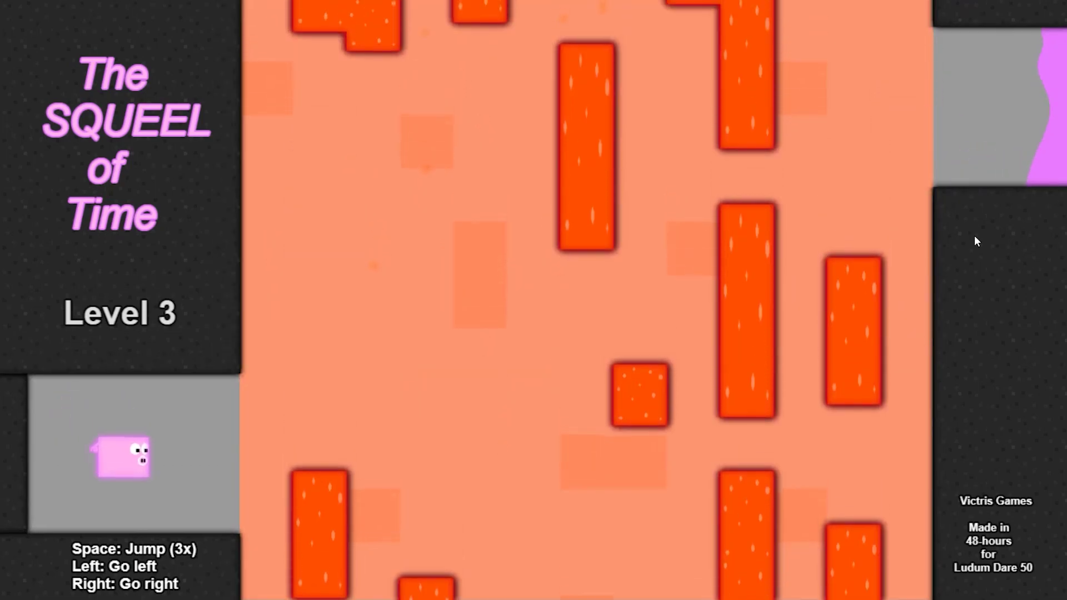
Step: Jump the pig onto the pillar and right into the grey exit
{"action": "key", "text": "Right"}
{"action": "key", "text": "Left"}
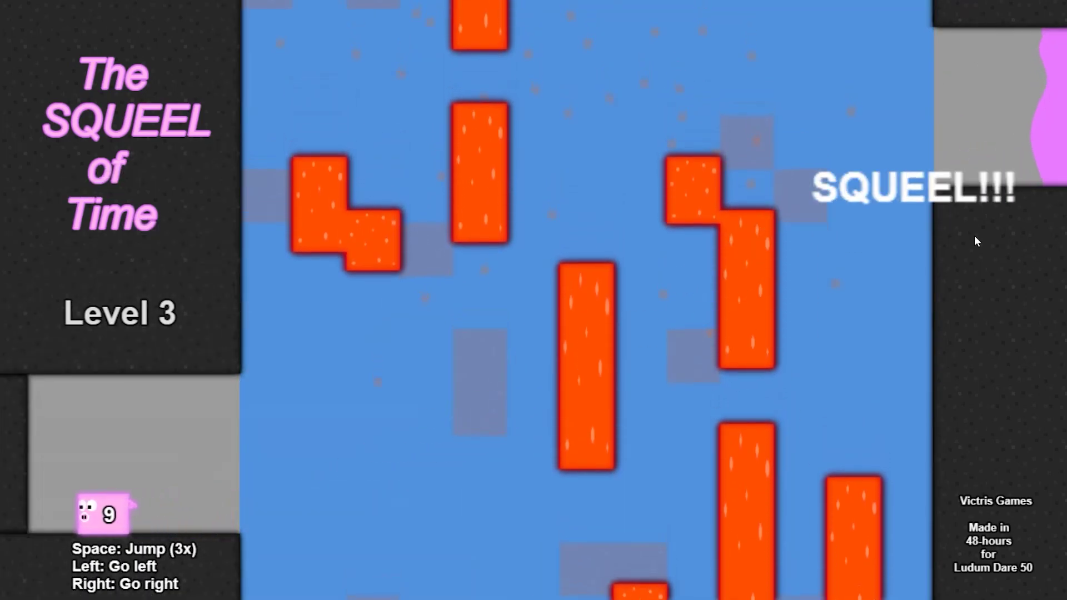
{"action": "key", "text": "Right"}
{"action": "key", "text": "space"}
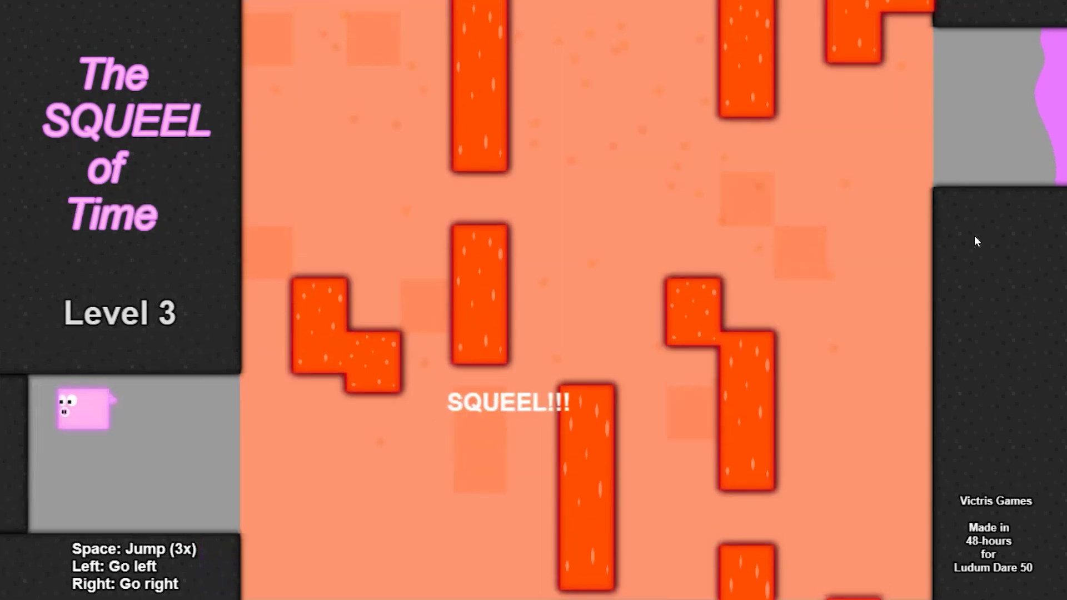
{"action": "key", "text": "space"}
{"action": "key", "text": "Right"}
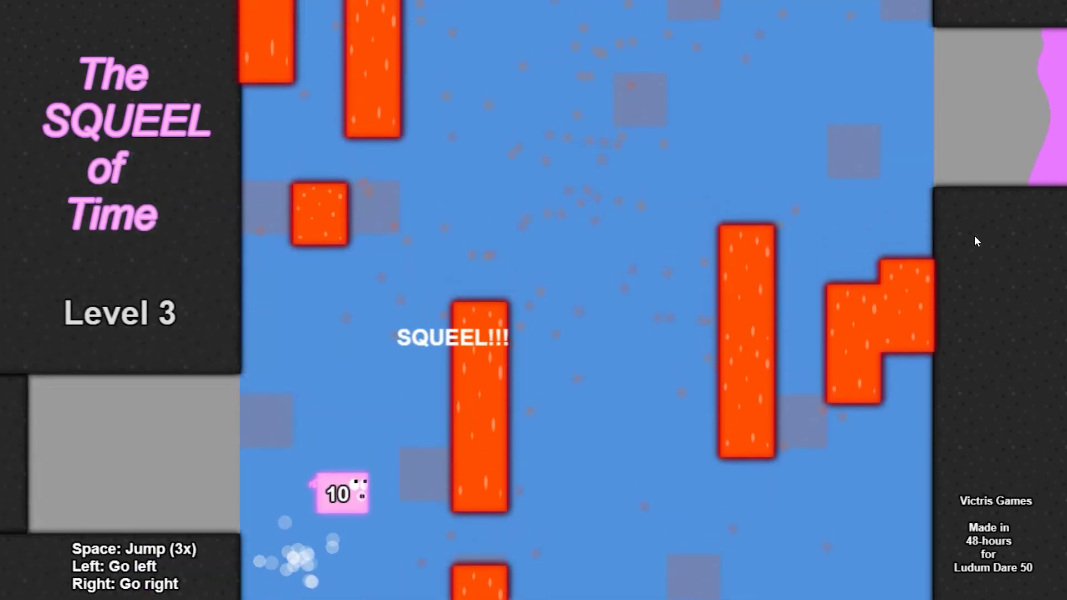
{"action": "key", "text": "space"}
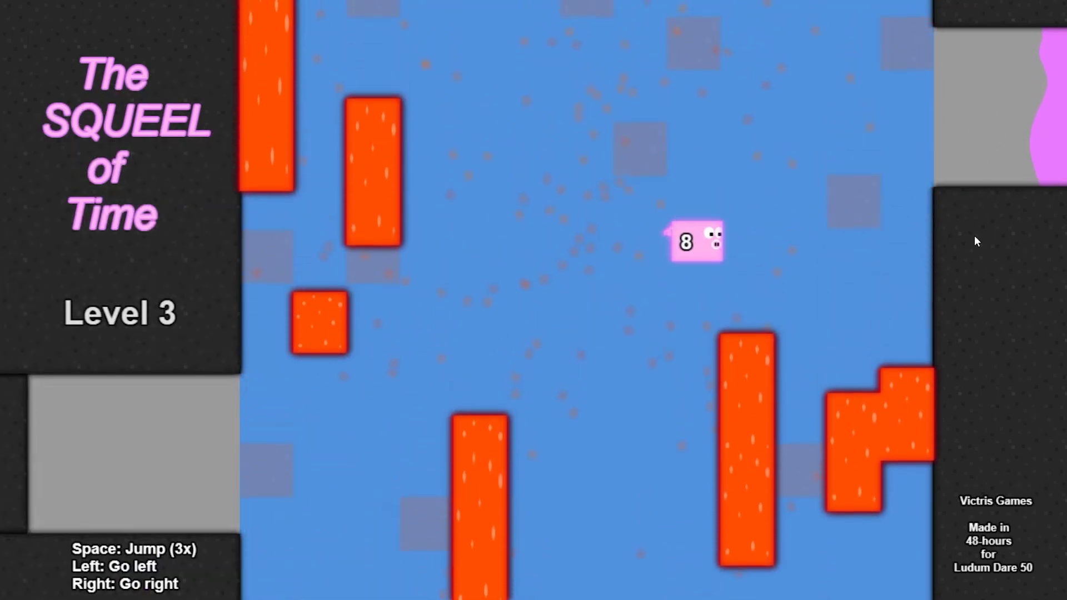
{"action": "key", "text": "space"}
{"action": "key", "text": "Right"}
{"action": "key", "text": "space"}
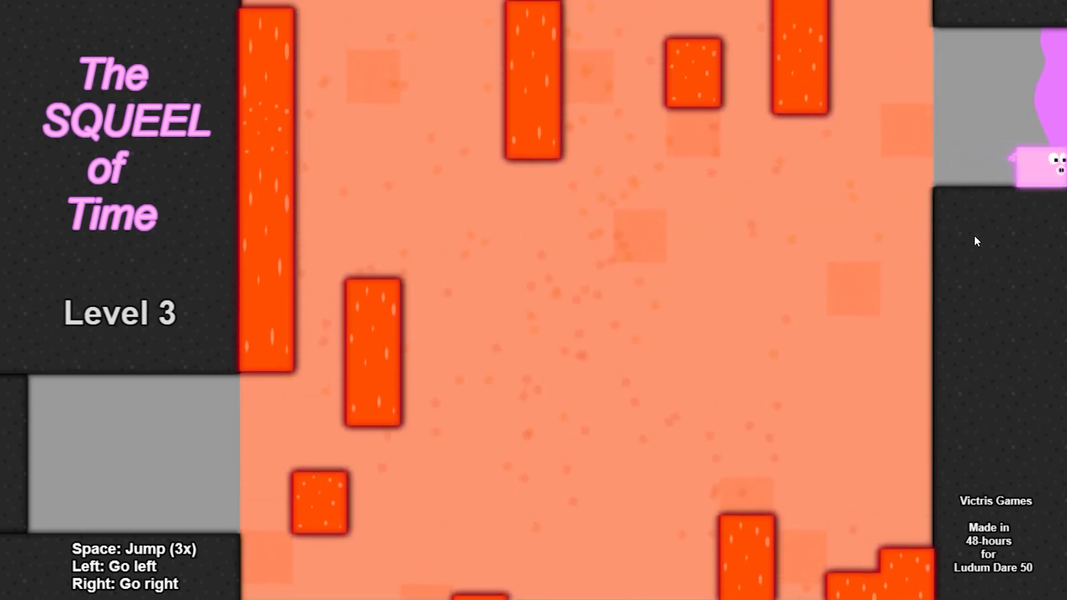
Step: Jump the pig higher up the next level, onto blocks and toward the exit
{"action": "key", "text": "Right"}
{"action": "key", "text": "space"}
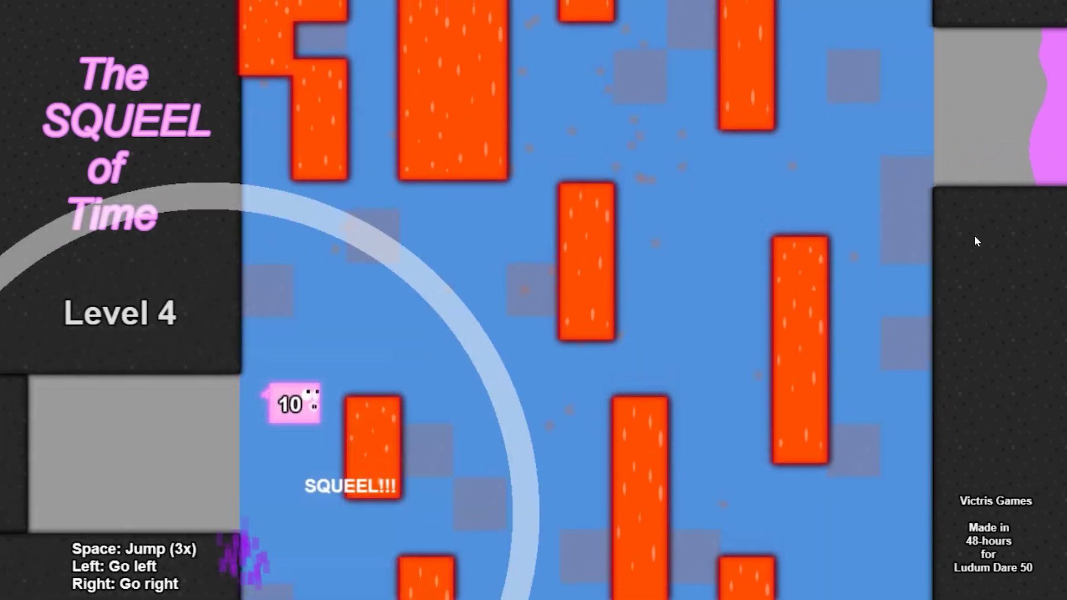
{"action": "key", "text": "Right"}
{"action": "key", "text": "space"}
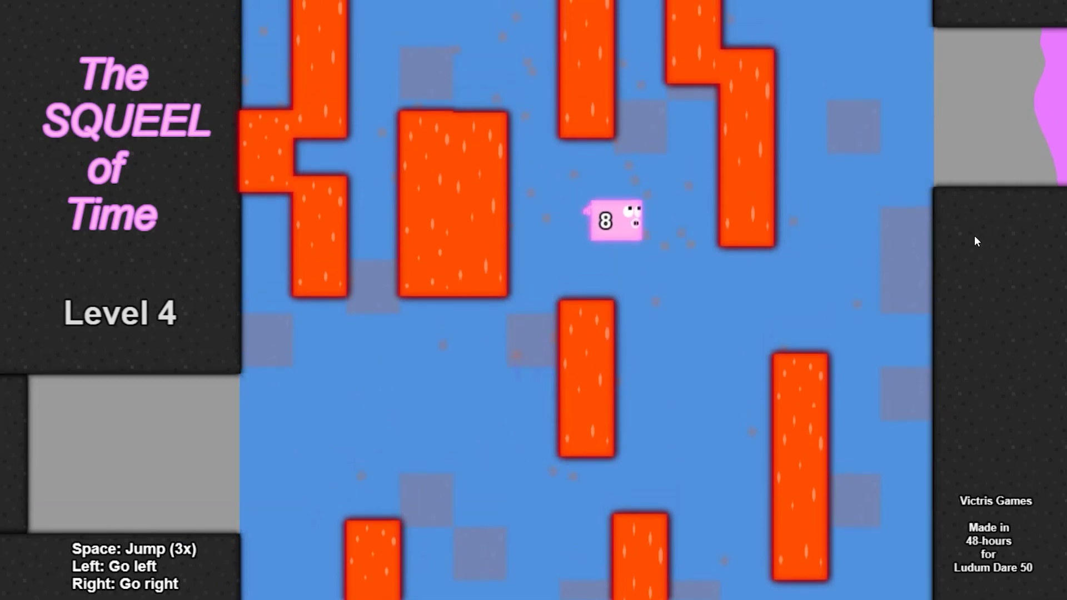
{"action": "key", "text": "Right"}
{"action": "key", "text": "Right"}
{"action": "key", "text": "space"}
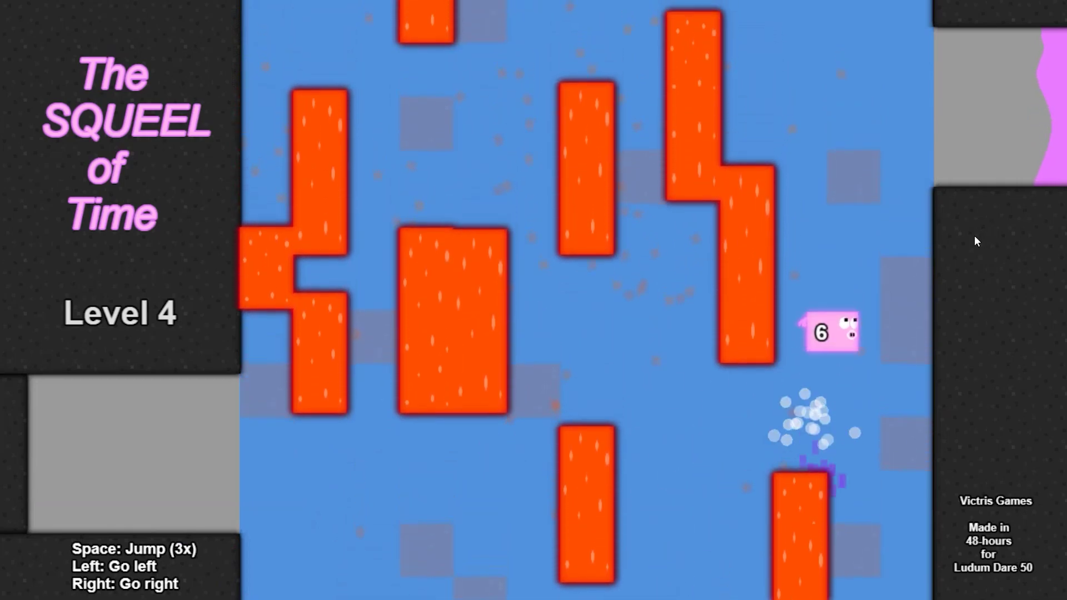
{"action": "key", "text": "space"}
{"action": "key", "text": "Right"}
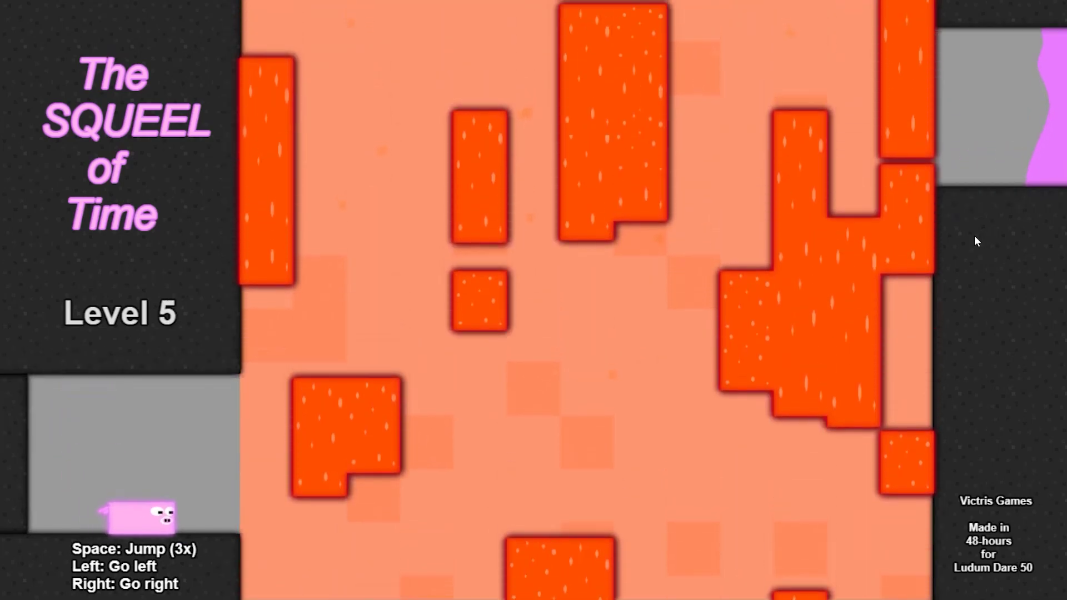
{"action": "key", "text": "space"}
{"action": "key", "text": "Right"}
{"action": "key", "text": "space"}
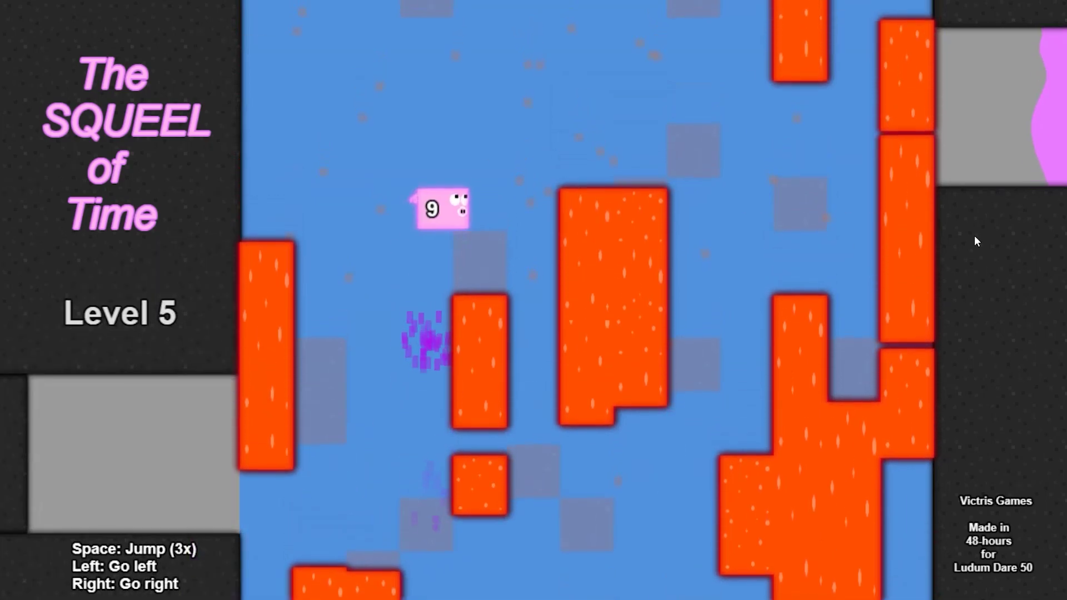
{"action": "key", "text": "space"}
{"action": "key", "text": "space"}
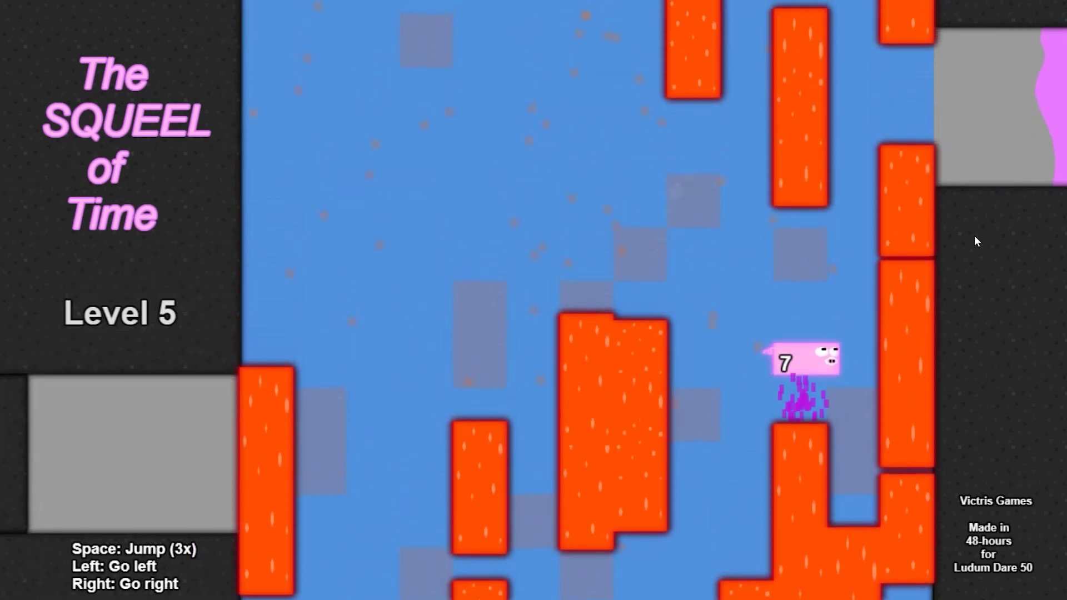
Step: Steer the pig back and forth across Level 5, jumping off the ledge
{"action": "key", "text": "space"}
{"action": "key", "text": "Left"}
{"action": "key", "text": "space"}
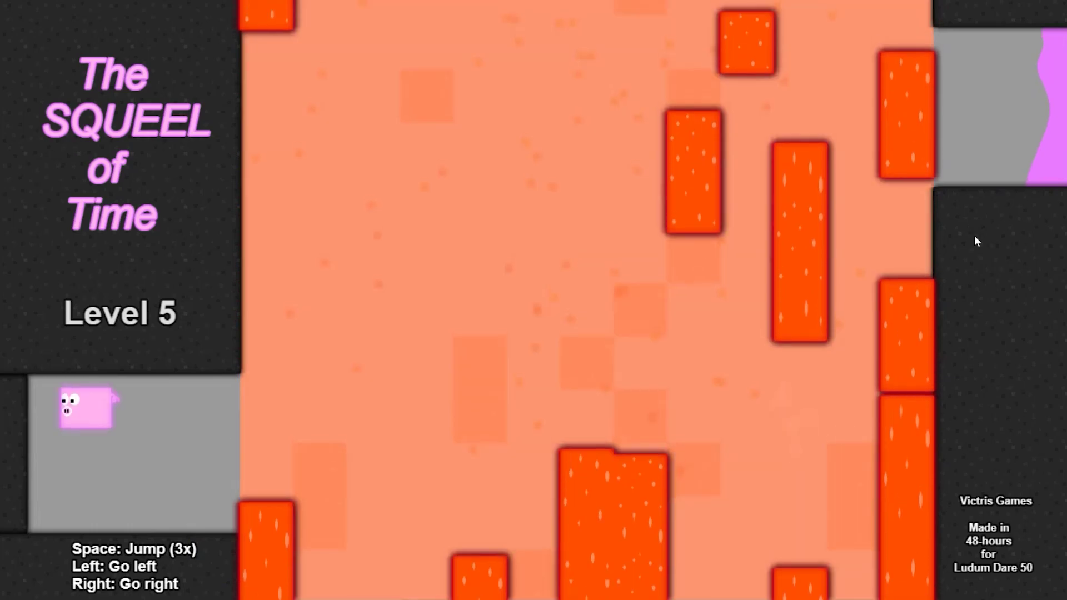
{"action": "key", "text": "Right"}
{"action": "key", "text": "space"}
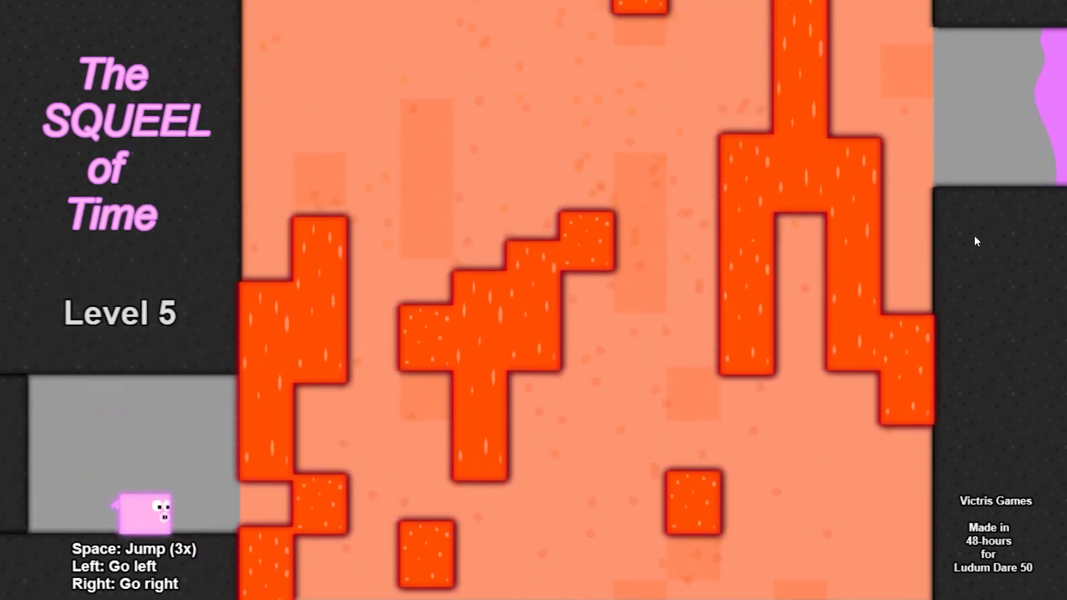
{"action": "key", "text": "Right"}
{"action": "key", "text": "space"}
{"action": "key", "text": "Right"}
{"action": "key", "text": "space"}
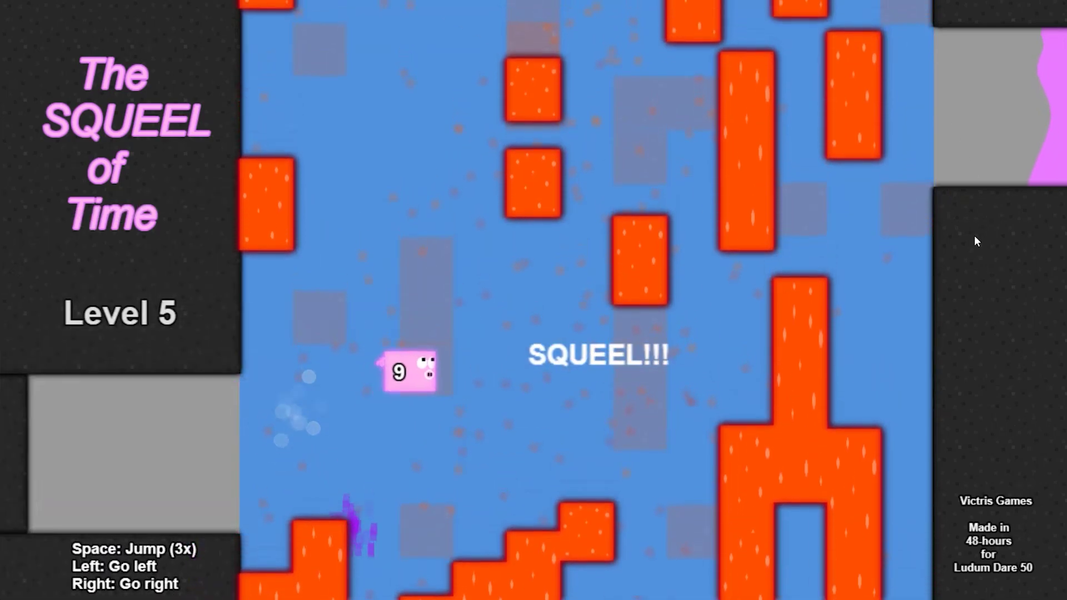
{"action": "key", "text": "space"}
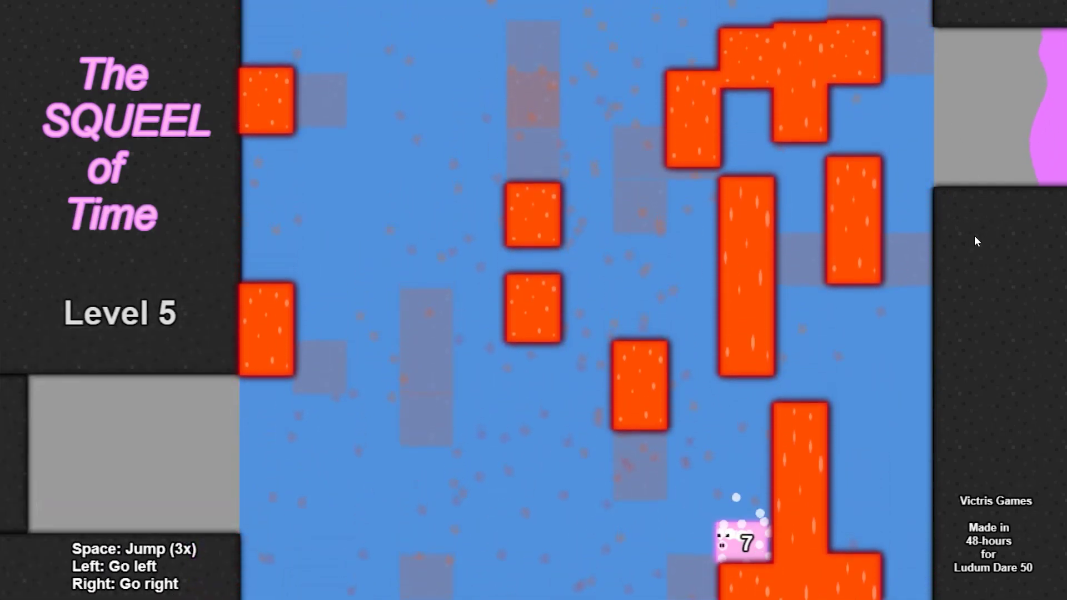
{"action": "key", "text": "Left"}
{"action": "key", "text": "space"}
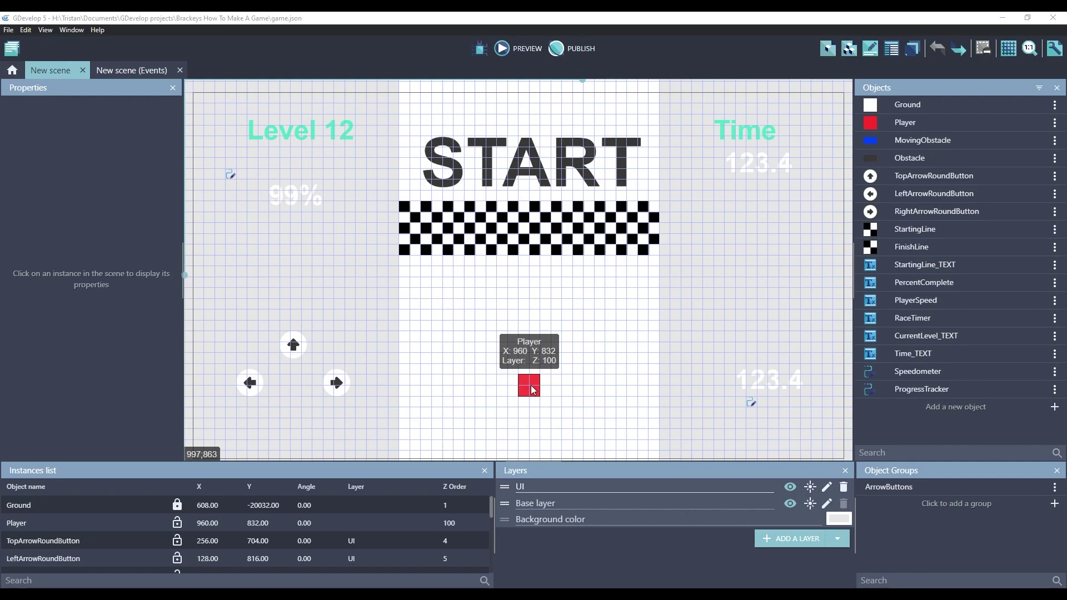
Step: Search extensions for 'clone' and install Animate Shadow Clones into the project
{"action": "left_click", "coordinate": [10, 50]}
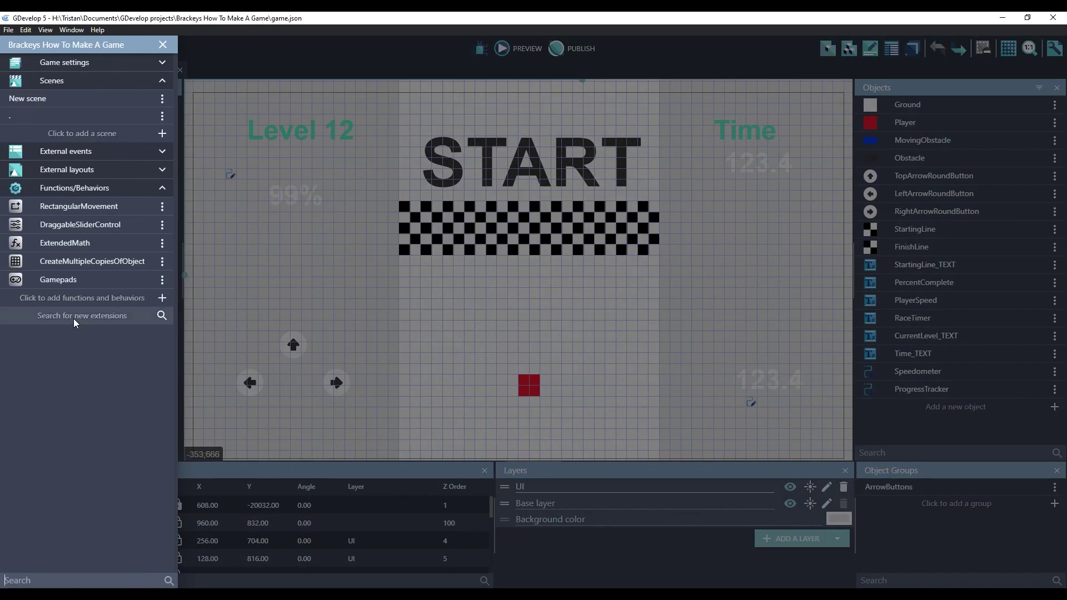
{"action": "left_click", "coordinate": [76, 322]}
{"action": "left_click", "coordinate": [302, 90]}
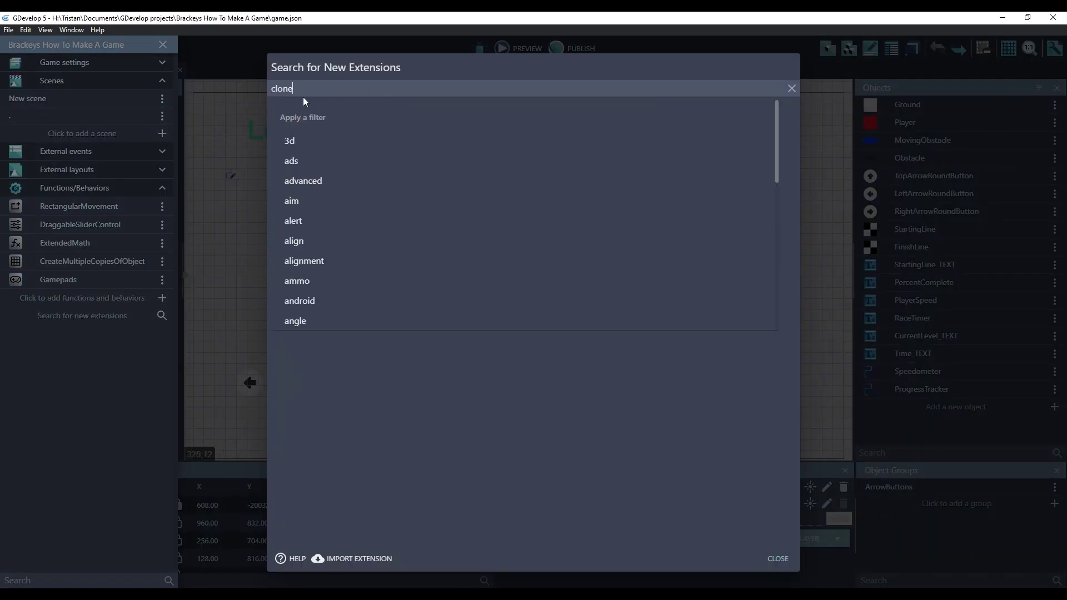
{"action": "left_click", "coordinate": [289, 119]}
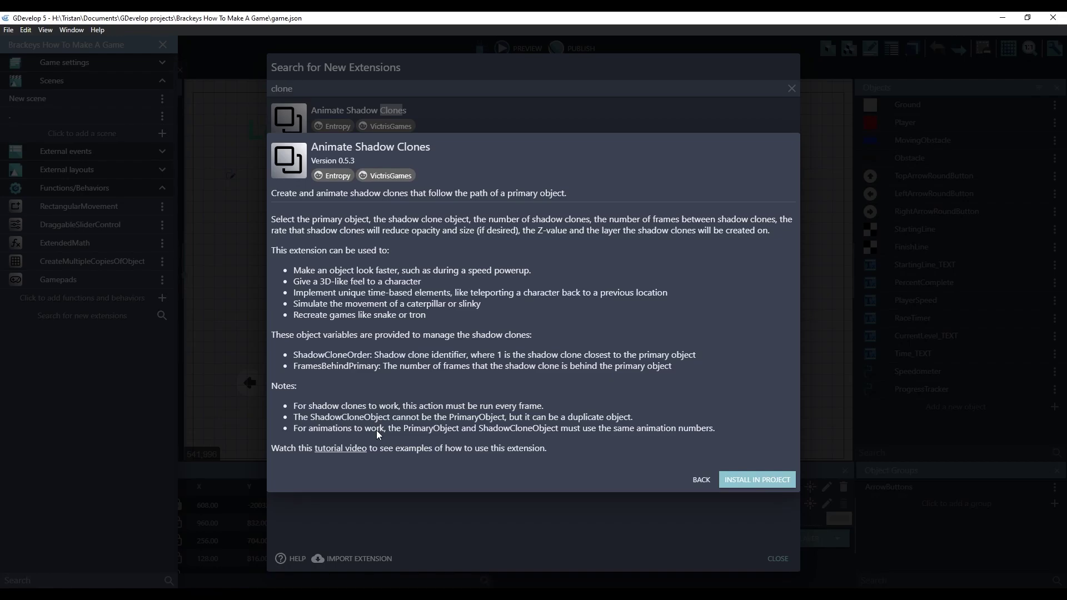
{"action": "left_click", "coordinate": [764, 480]}
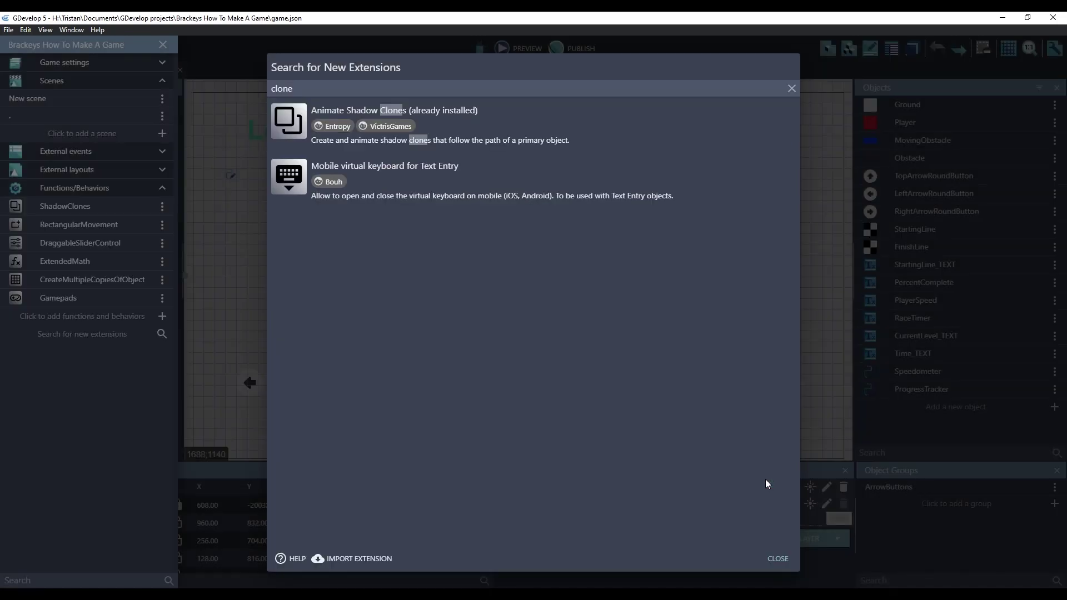
{"action": "left_click", "coordinate": [87, 391]}
{"action": "left_click", "coordinate": [366, 272]}
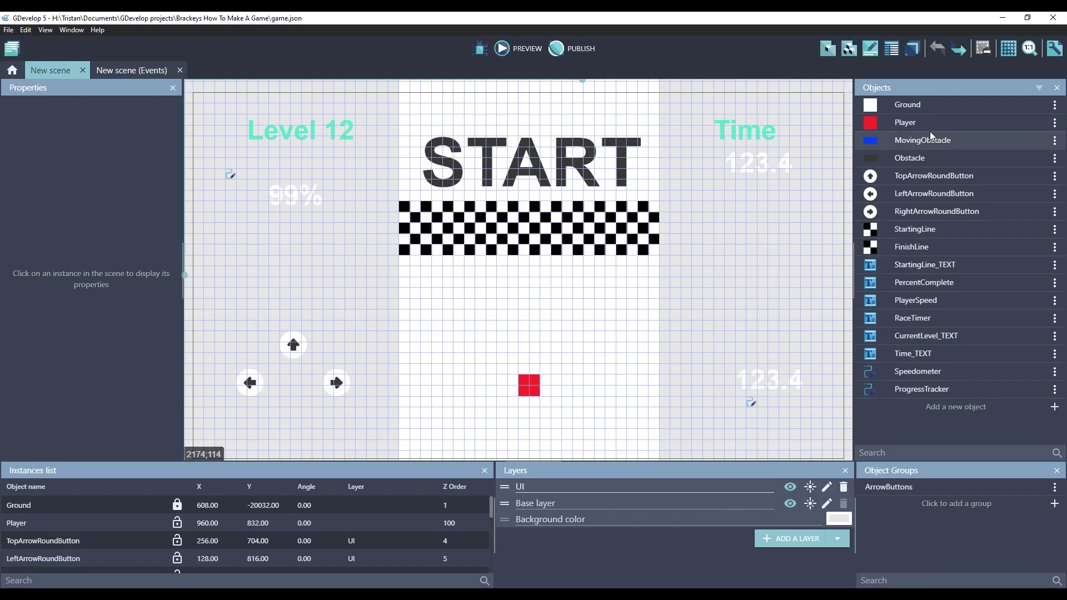
Step: Duplicate Player as ShadowClone and delete the copy's Physics2 behavior
{"action": "left_click", "coordinate": [1054, 123]}
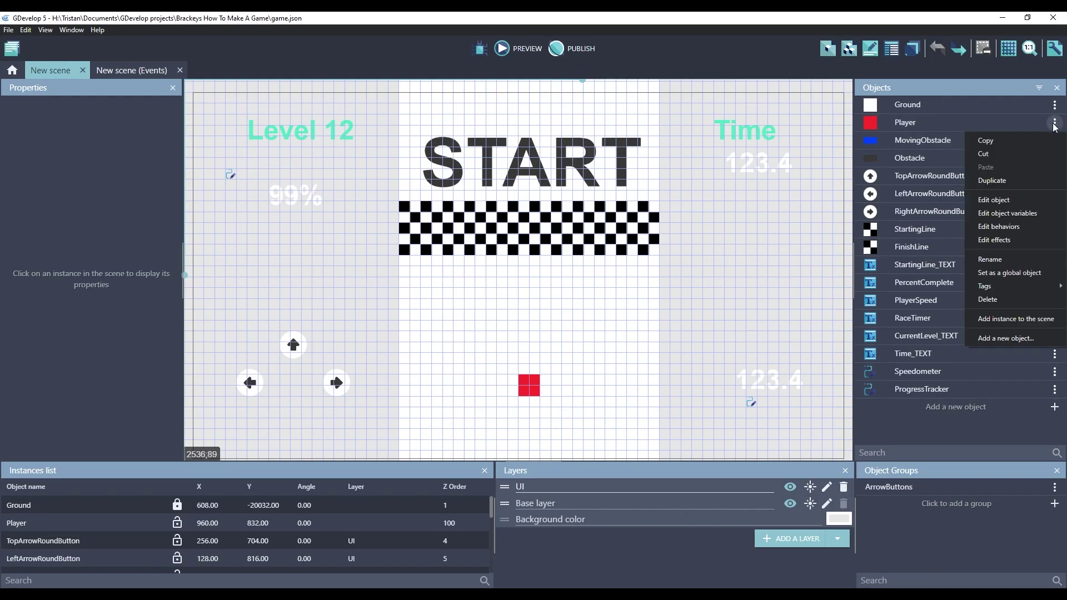
{"action": "left_click", "coordinate": [1012, 186]}
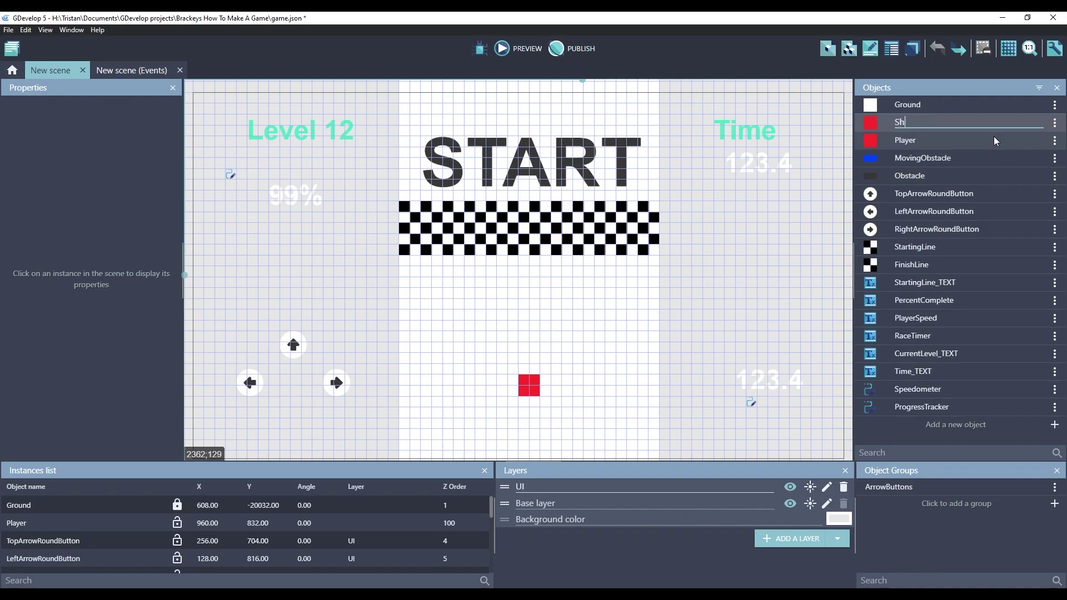
{"action": "double_click", "coordinate": [919, 123]}
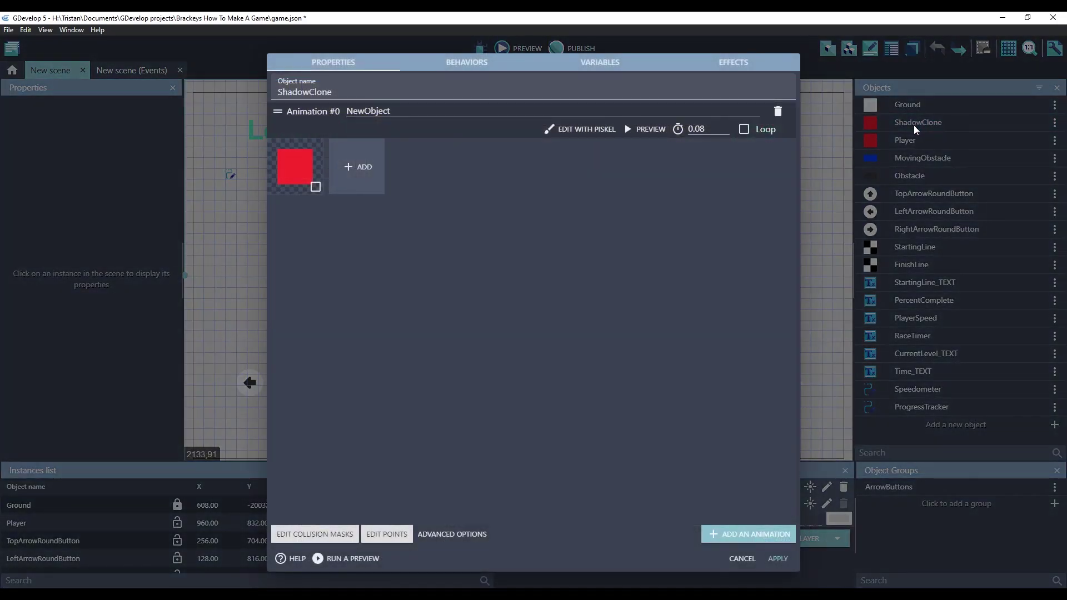
{"action": "left_click", "coordinate": [467, 62]}
{"action": "left_click", "coordinate": [766, 88]}
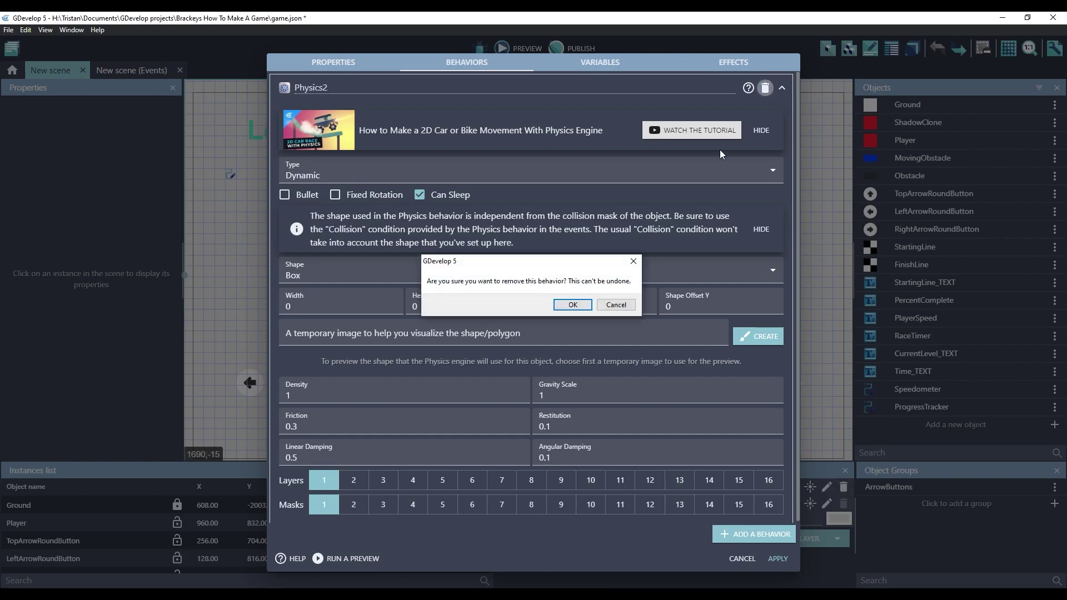
{"action": "left_click", "coordinate": [581, 307]}
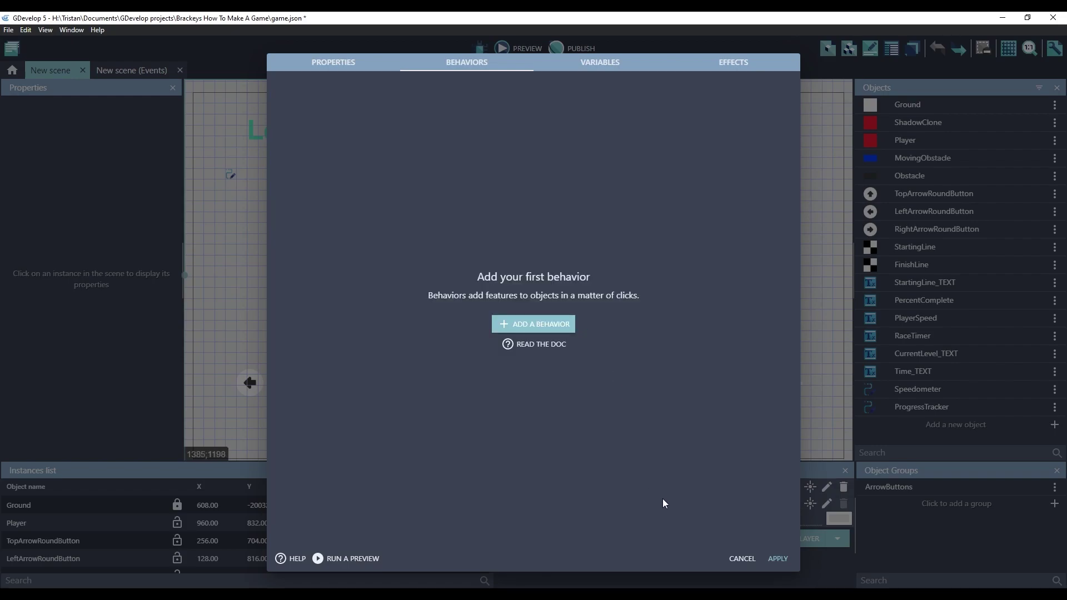
{"action": "left_click", "coordinate": [778, 559]}
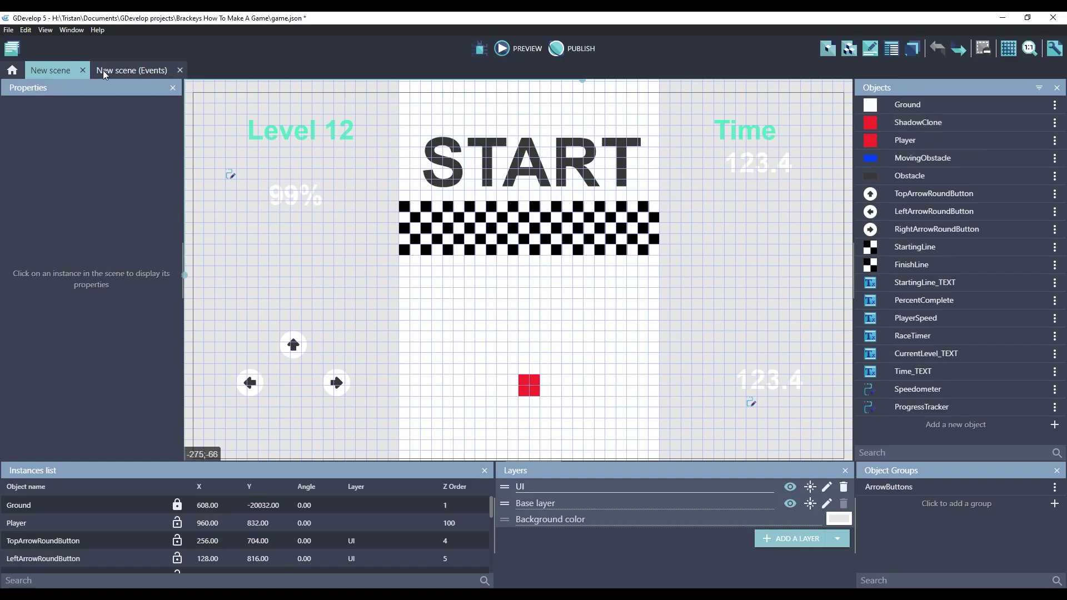
Step: In the event sheet, add a 'Shadow clones' event group and search actions for 'clone'
{"action": "left_click", "coordinate": [119, 72]}
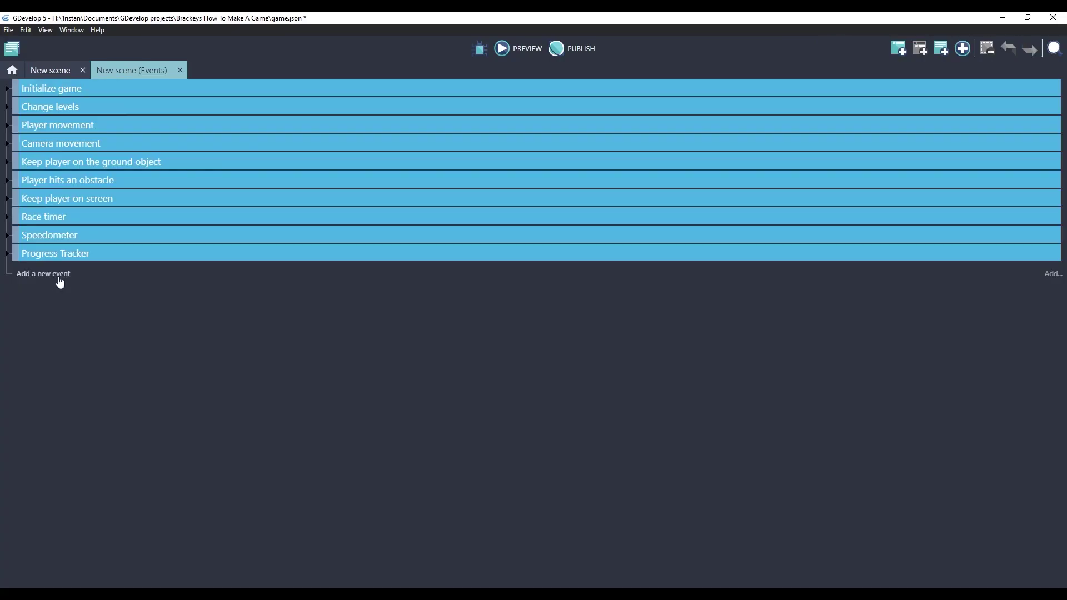
{"action": "left_click", "coordinate": [963, 54]}
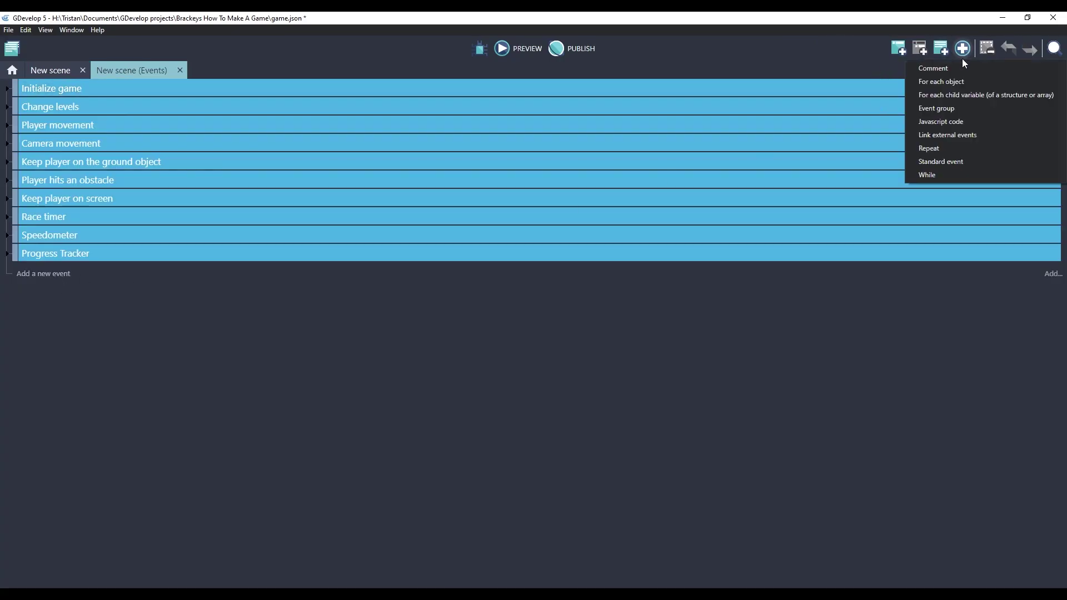
{"action": "left_click", "coordinate": [946, 106]}
{"action": "type", "text": "Shadow clones"}
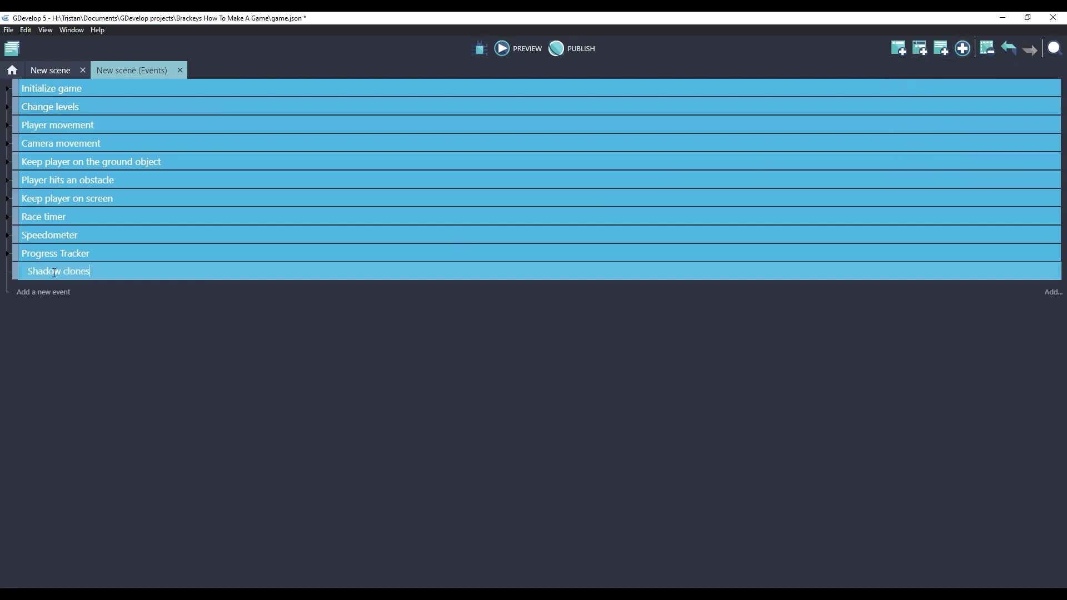
{"action": "key", "text": "Return"}
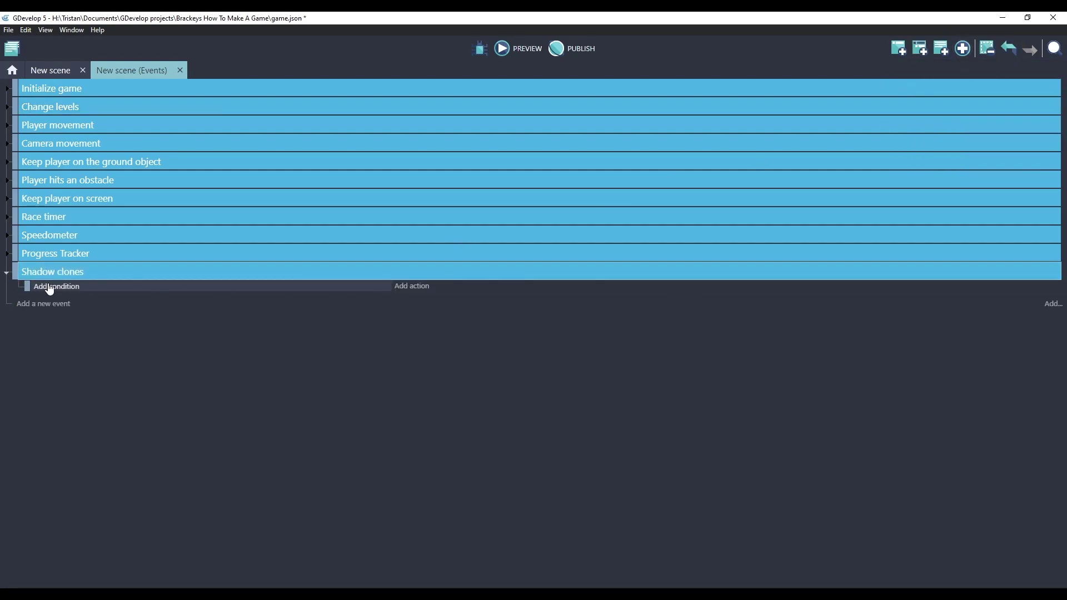
{"action": "left_click", "coordinate": [411, 288]}
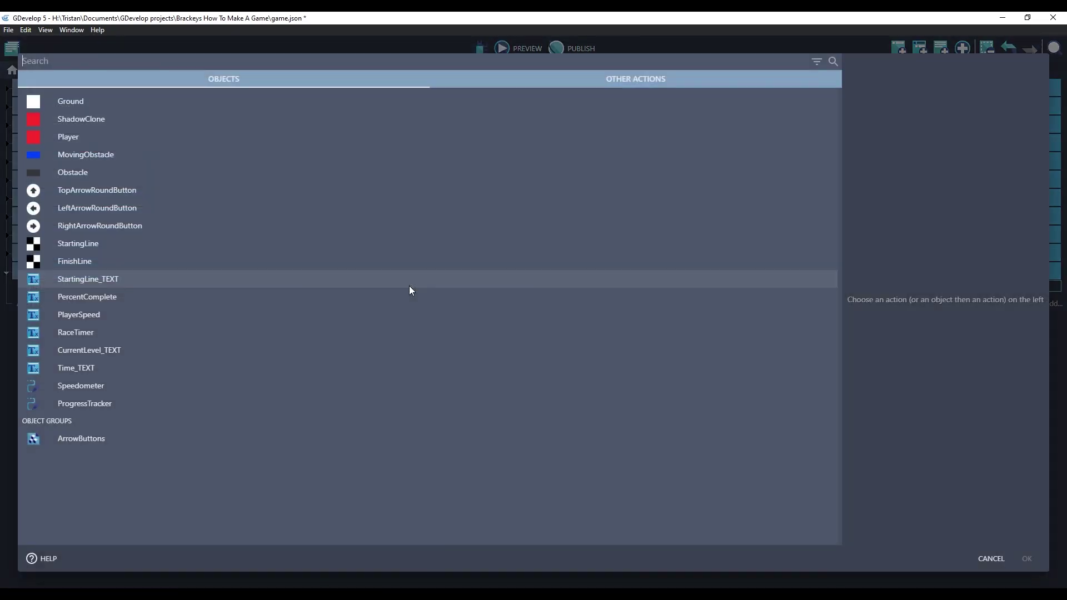
{"action": "type", "text": "clone"}
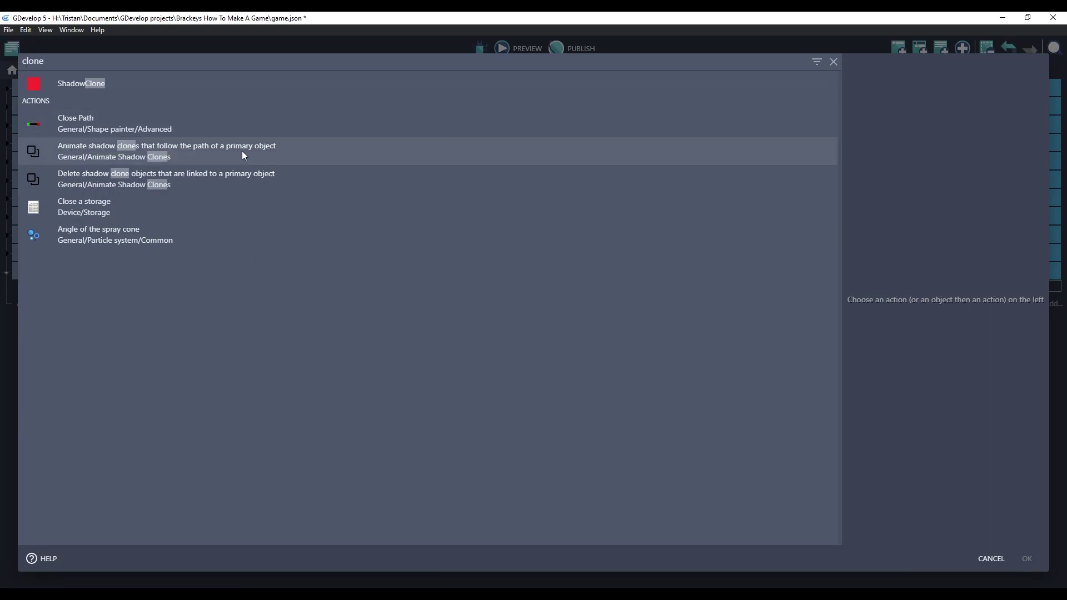
Step: Choose Animate shadow clones with Player as the primary object and ShadowClone as the clone object
{"action": "left_click", "coordinate": [198, 157]}
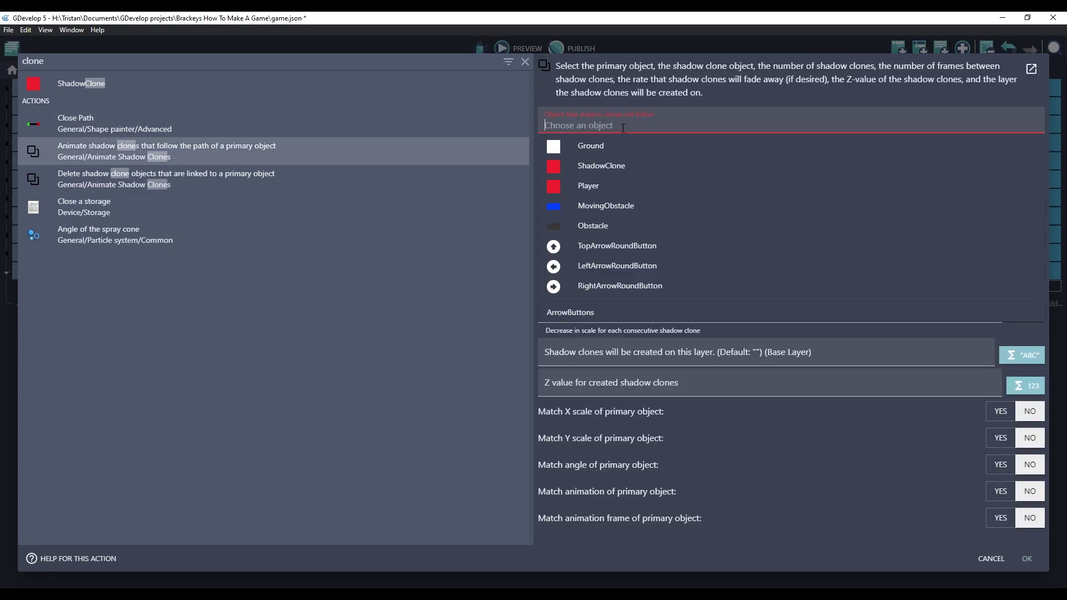
{"action": "left_click", "coordinate": [594, 188]}
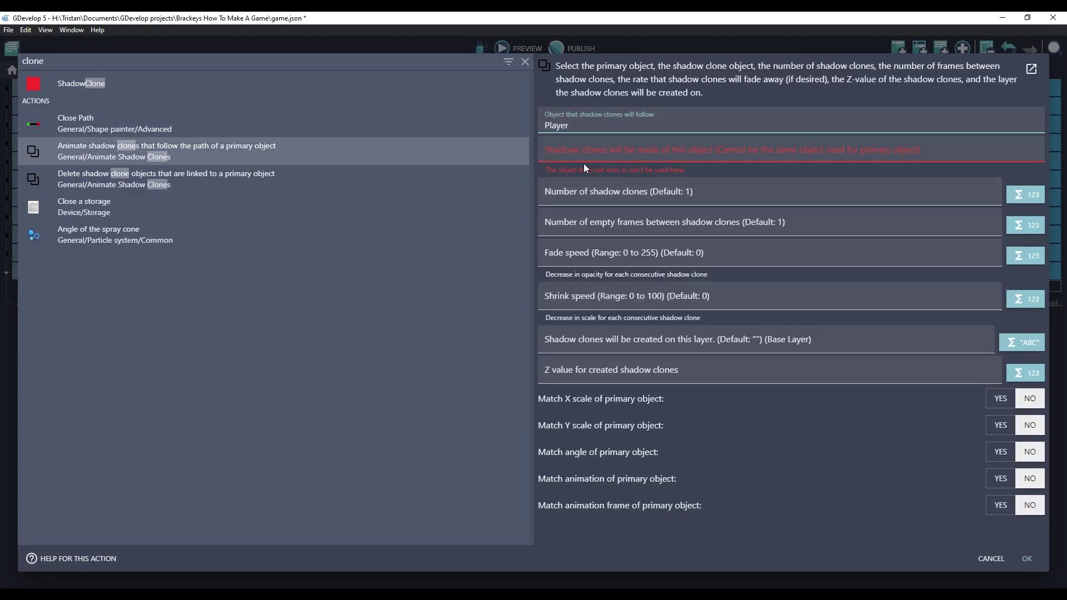
{"action": "left_click", "coordinate": [685, 149]}
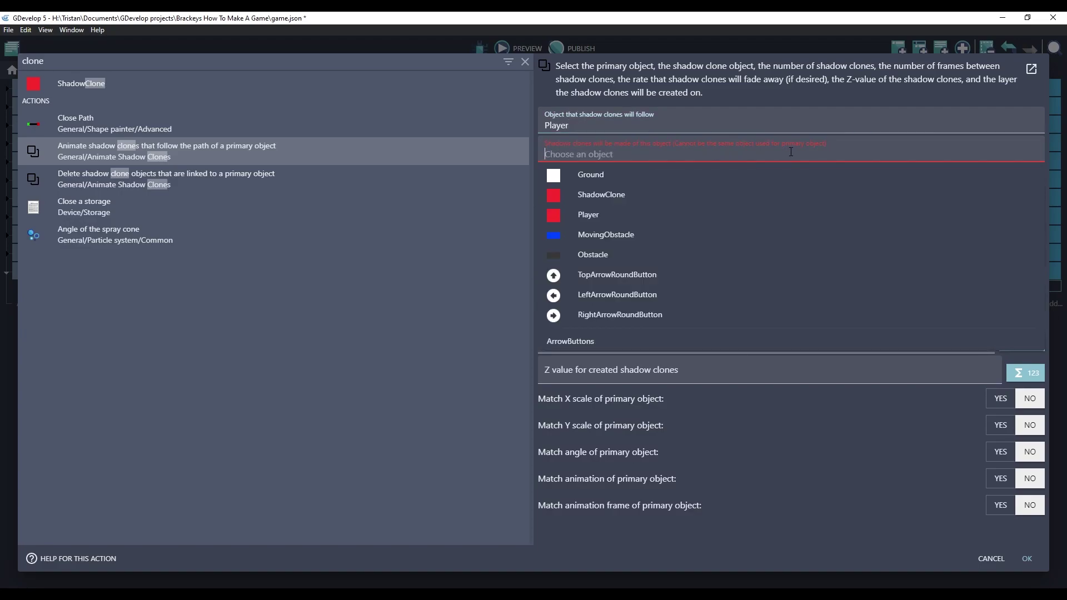
{"action": "left_click", "coordinate": [597, 193]}
Step: Set 8 clones, 3 empty frames, fade speed 0 and shrink speed 10
{"action": "left_click", "coordinate": [615, 189]}
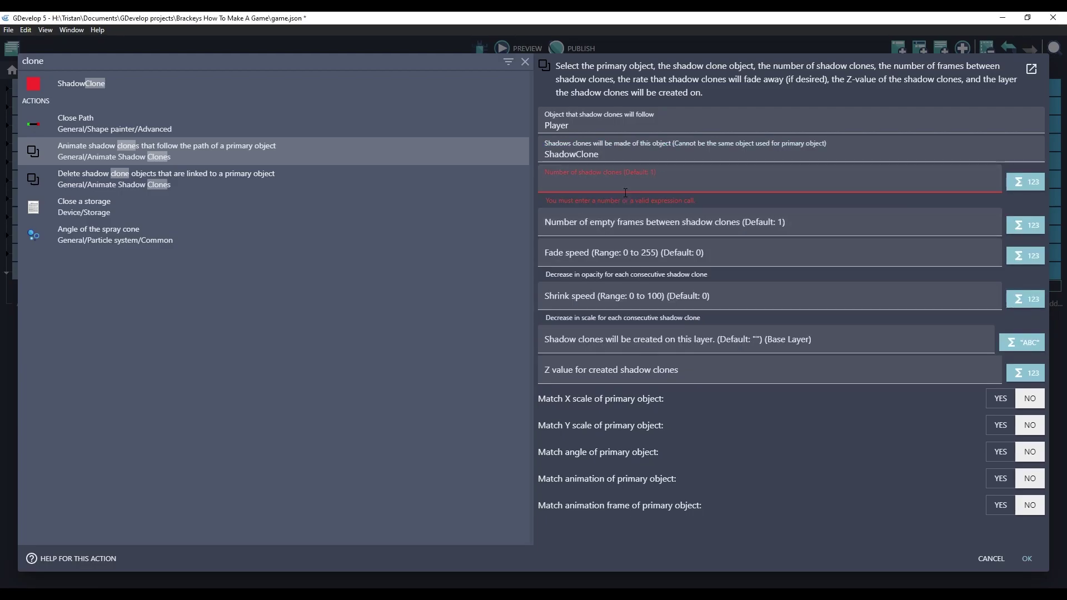
{"action": "type", "text": "8"}
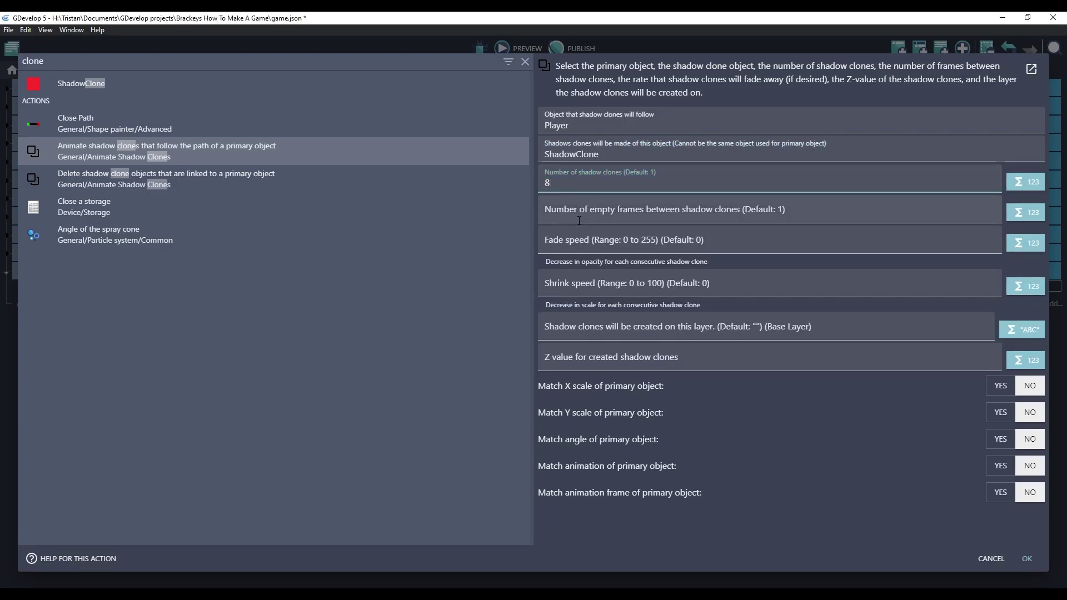
{"action": "left_click", "coordinate": [578, 217]}
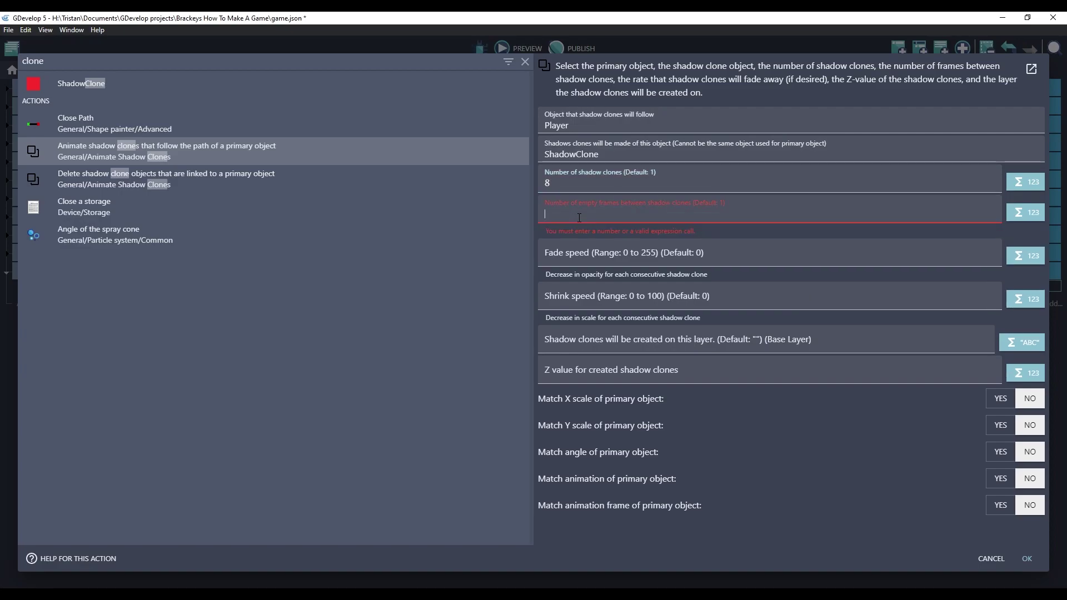
{"action": "type", "text": "3"}
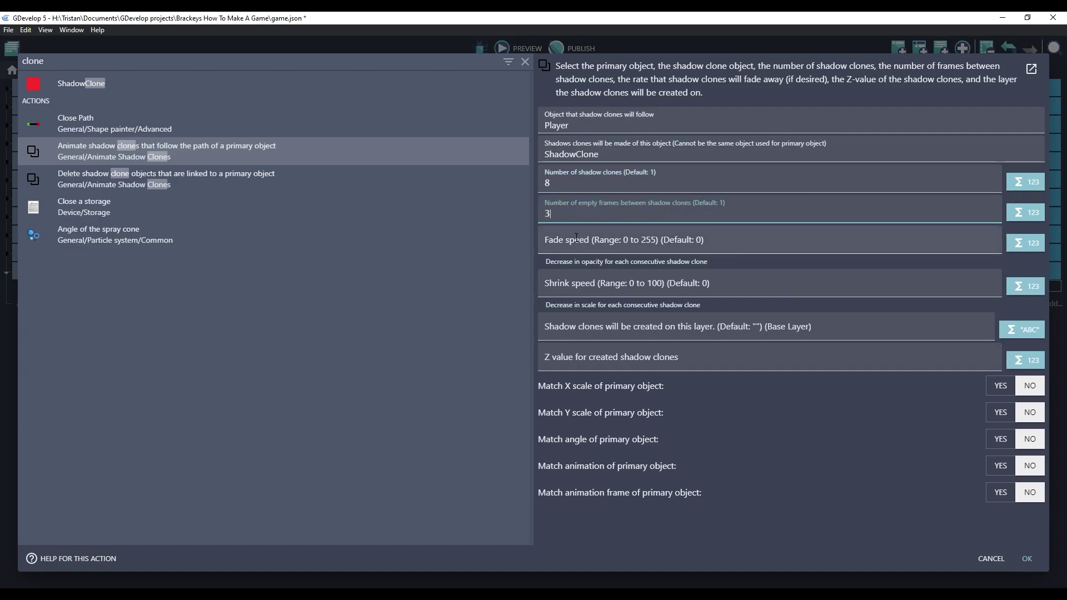
{"action": "left_click", "coordinate": [576, 238]}
{"action": "type", "text": "0"}
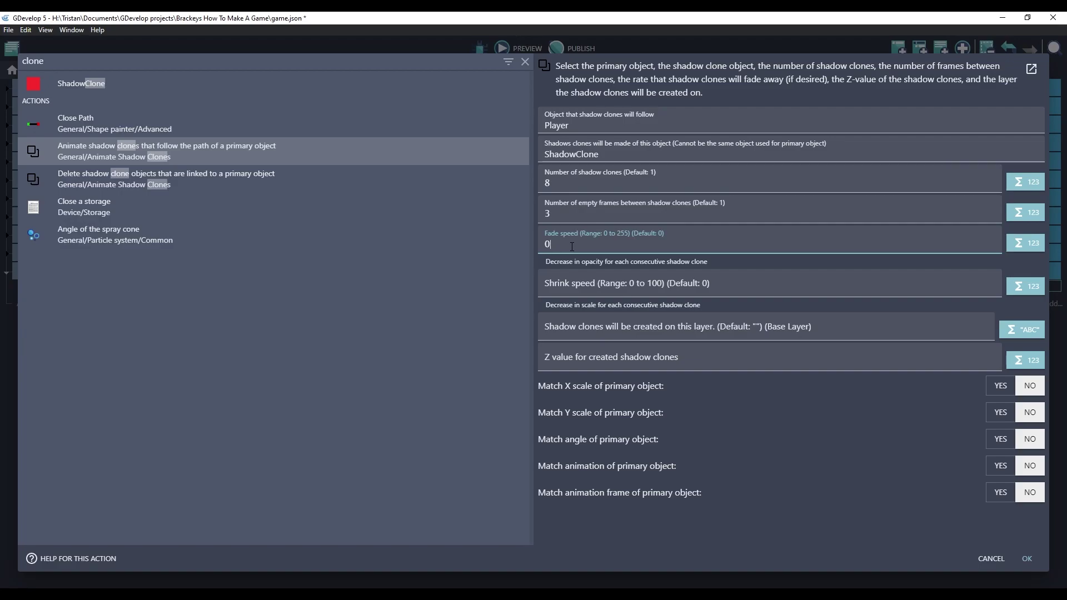
{"action": "left_click", "coordinate": [590, 280]}
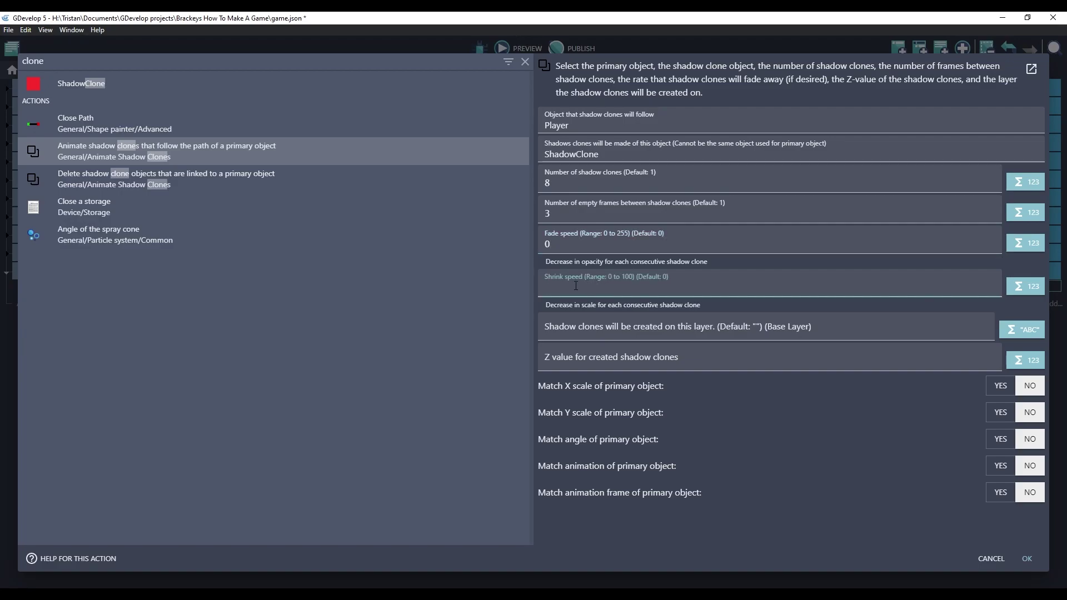
{"action": "type", "text": "10"}
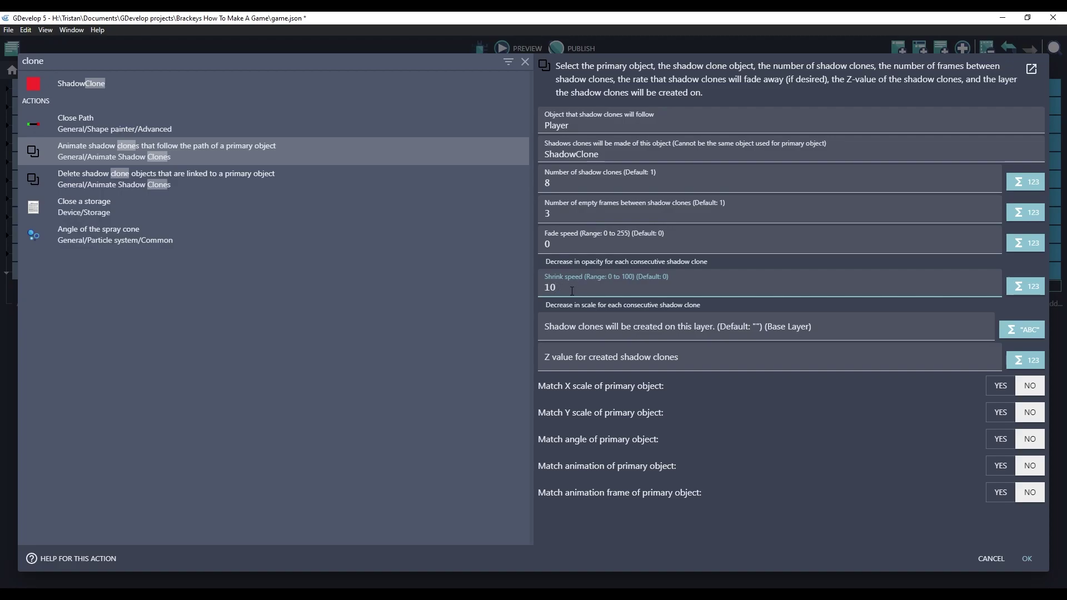
Step: Put the clones on the base layer "" with Z value Player.ZOrder()-1
{"action": "left_click", "coordinate": [588, 328]}
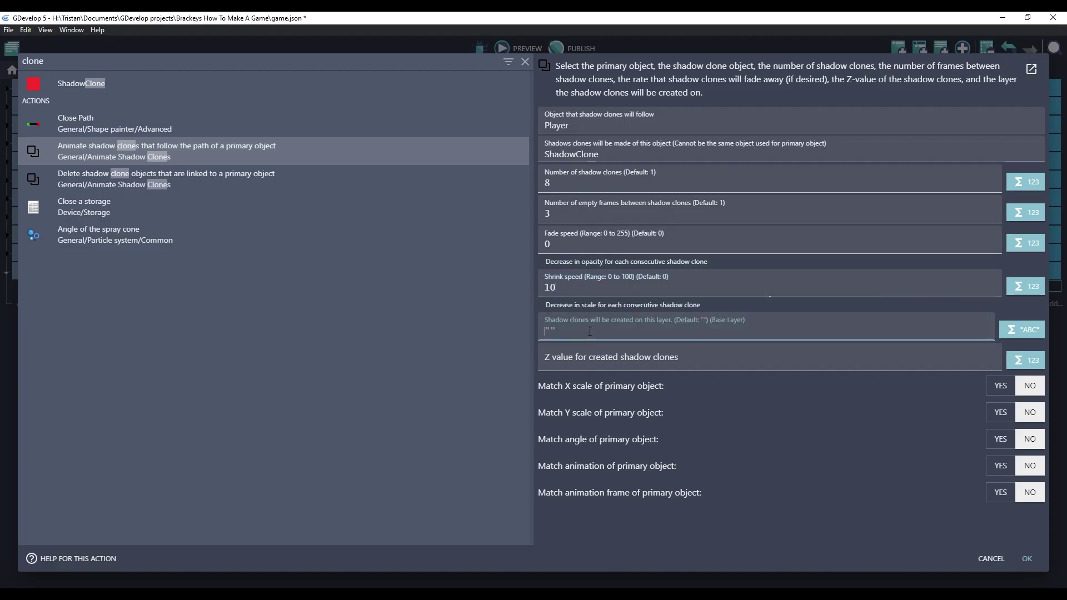
{"action": "left_click", "coordinate": [580, 345]}
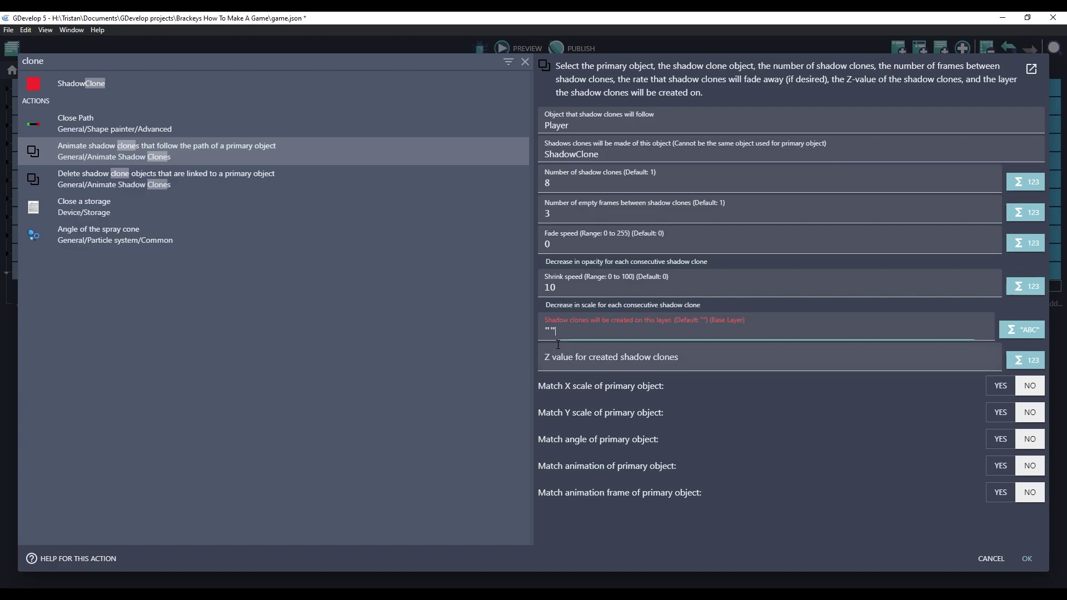
{"action": "left_click", "coordinate": [583, 364]}
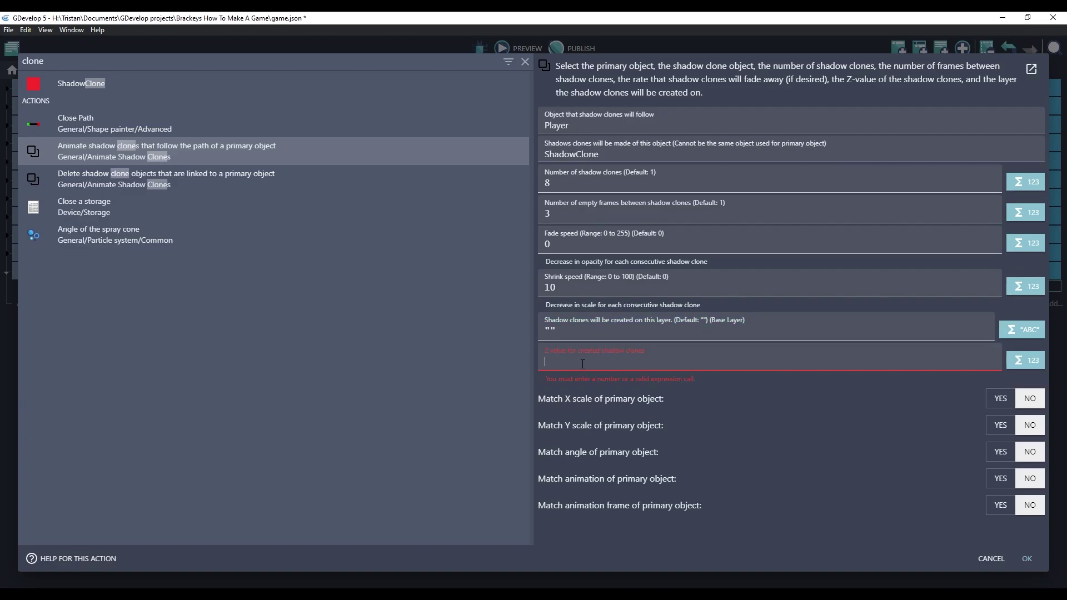
{"action": "type", "text": "Player."}
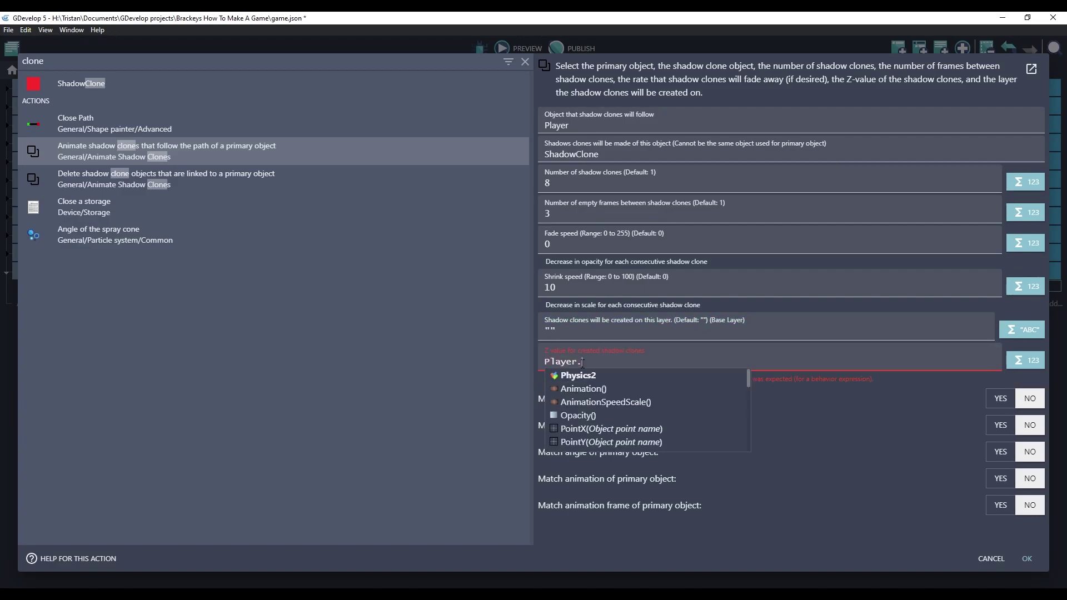
{"action": "type", "text": "ZOrder()"}
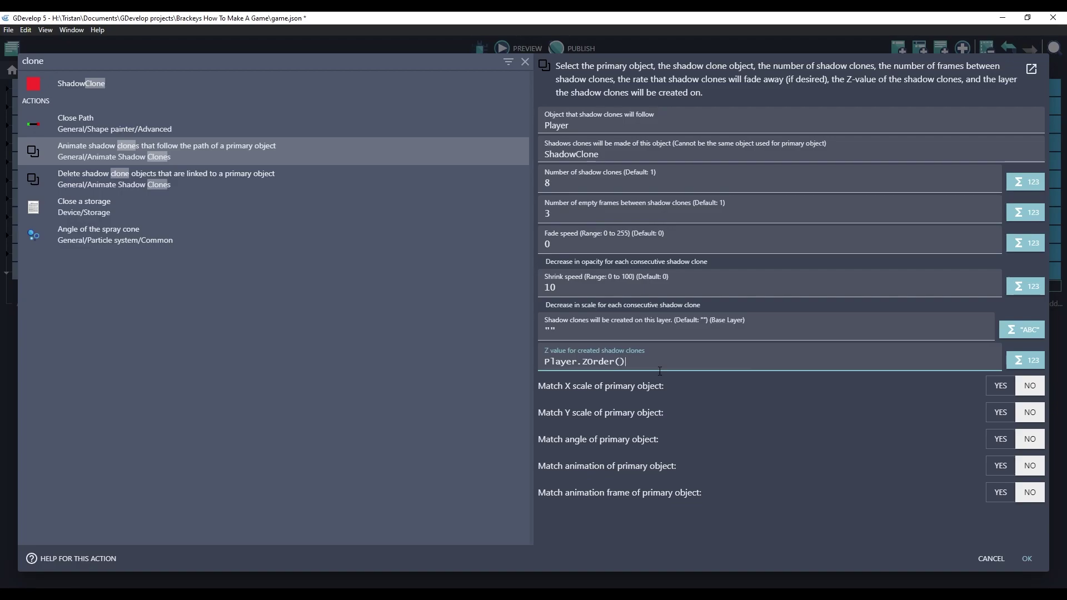
{"action": "type", "text": "-1"}
Step: Set X scale, Y scale, angle, animation and frame matching to yes and confirm the action
{"action": "left_click", "coordinate": [999, 387]}
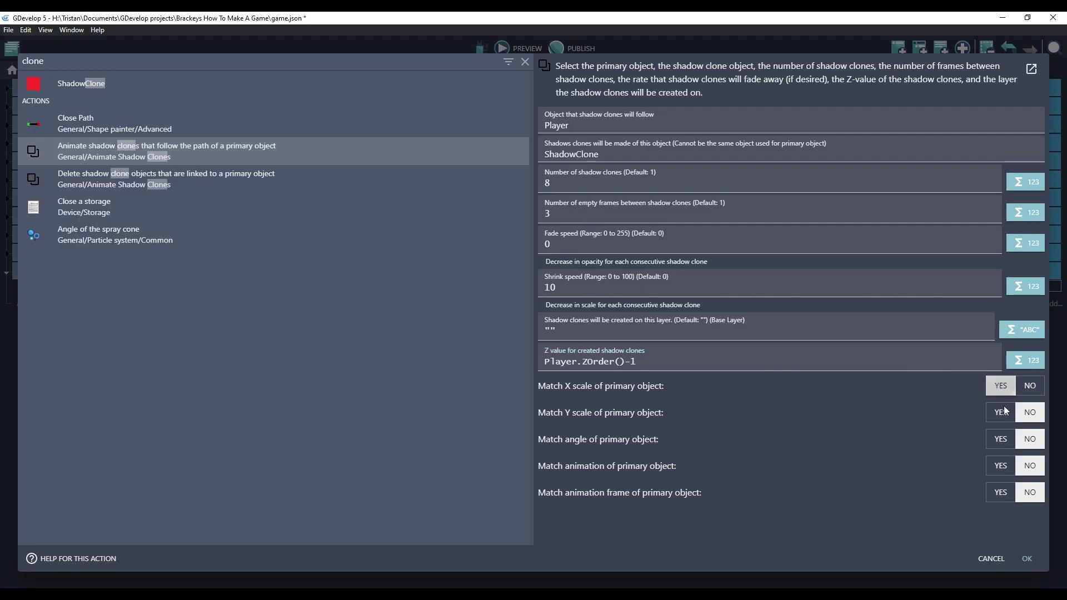
{"action": "left_click", "coordinate": [999, 413]}
{"action": "left_click", "coordinate": [999, 439]}
{"action": "left_click", "coordinate": [999, 466]}
{"action": "left_click", "coordinate": [995, 493]}
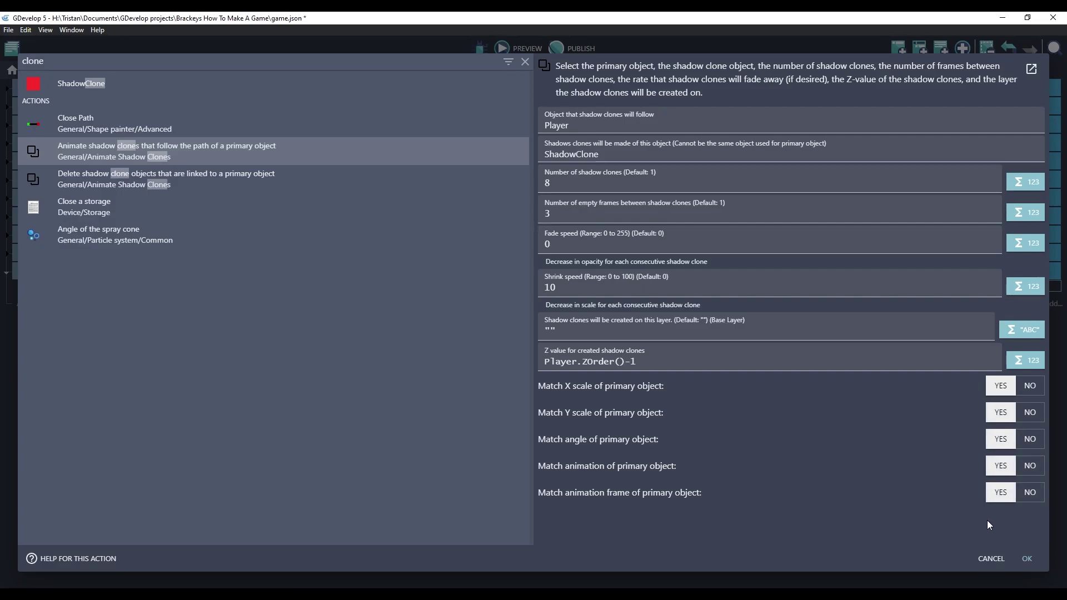
{"action": "left_click", "coordinate": [1027, 559]}
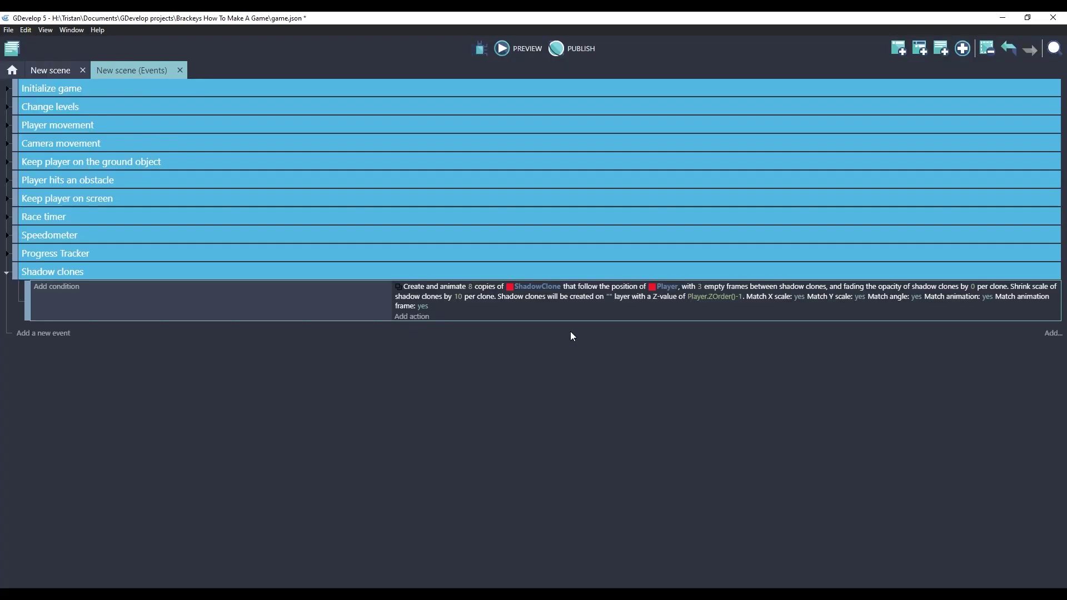
Step: Preview the game, accelerate the red car and weave left and right to see its clone trail
{"action": "left_click", "coordinate": [510, 50]}
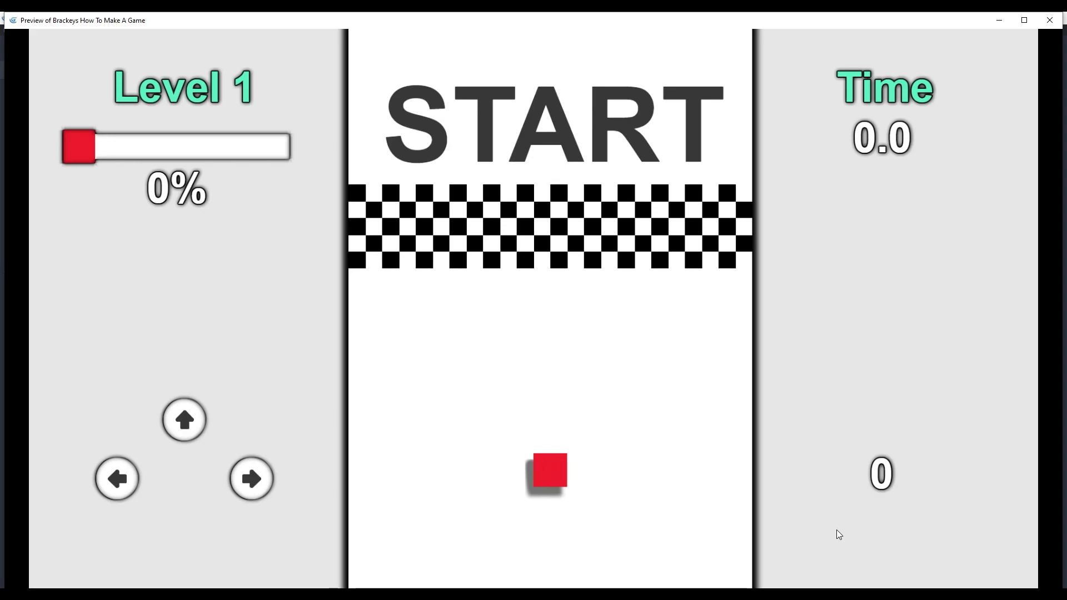
{"action": "key", "text": "Up"}
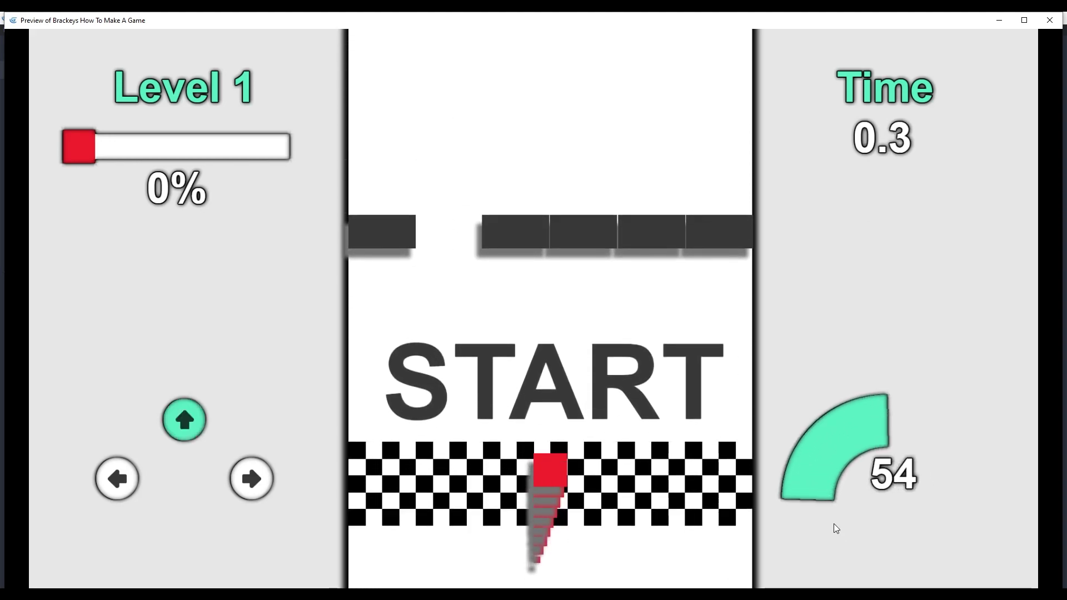
{"action": "key", "text": "Left"}
{"action": "key", "text": "Right"}
{"action": "key", "text": "Left"}
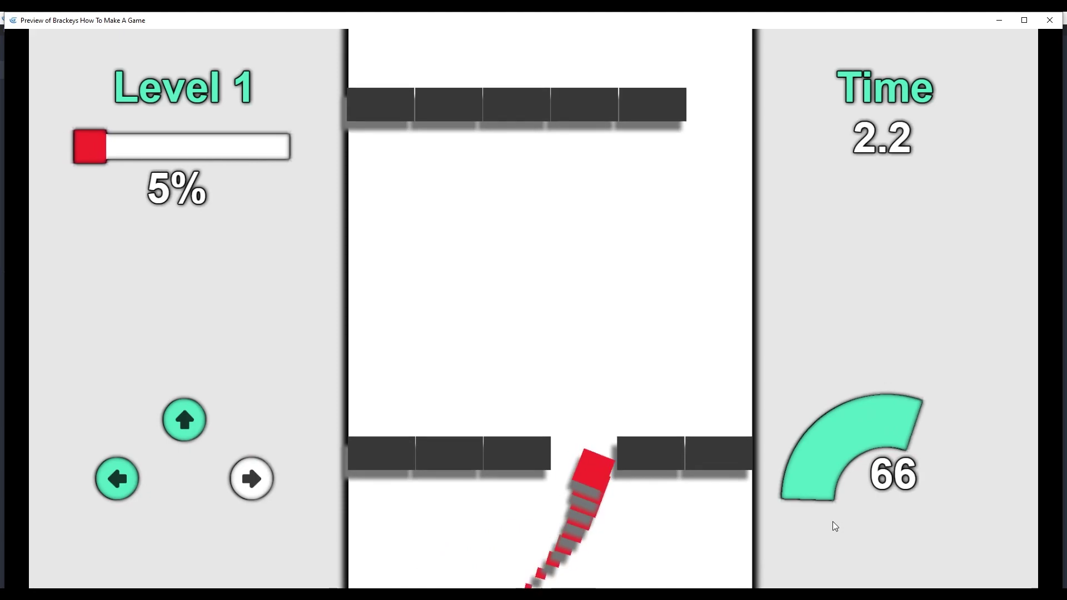
{"action": "key", "text": "Right"}
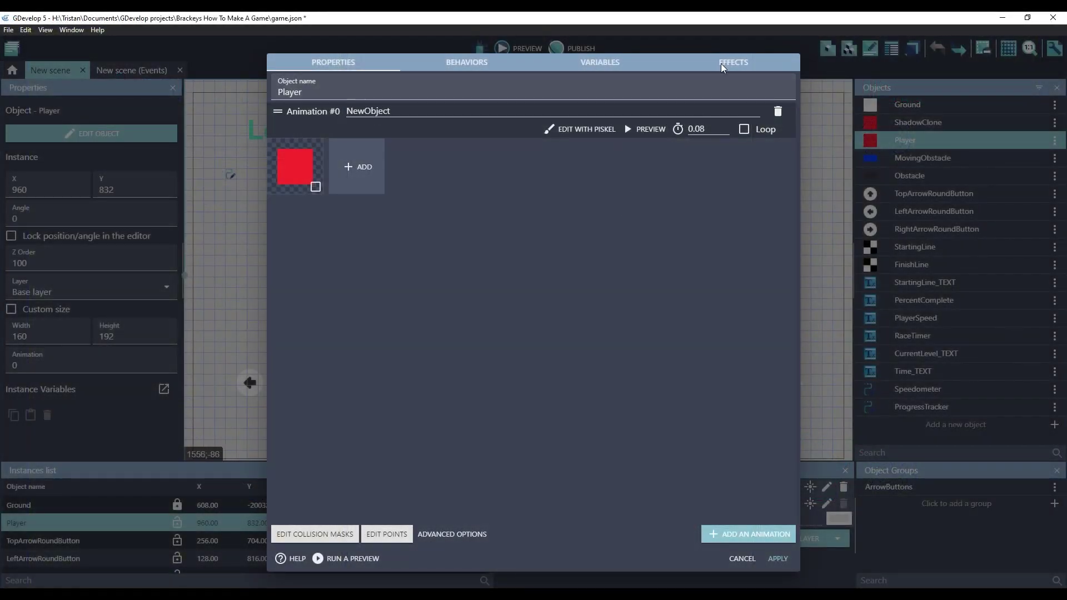
Step: Replace the Player's Drop shadow effect with a new black Drop shadow and apply it
{"action": "left_click", "coordinate": [728, 64]}
{"action": "left_click", "coordinate": [777, 81]}
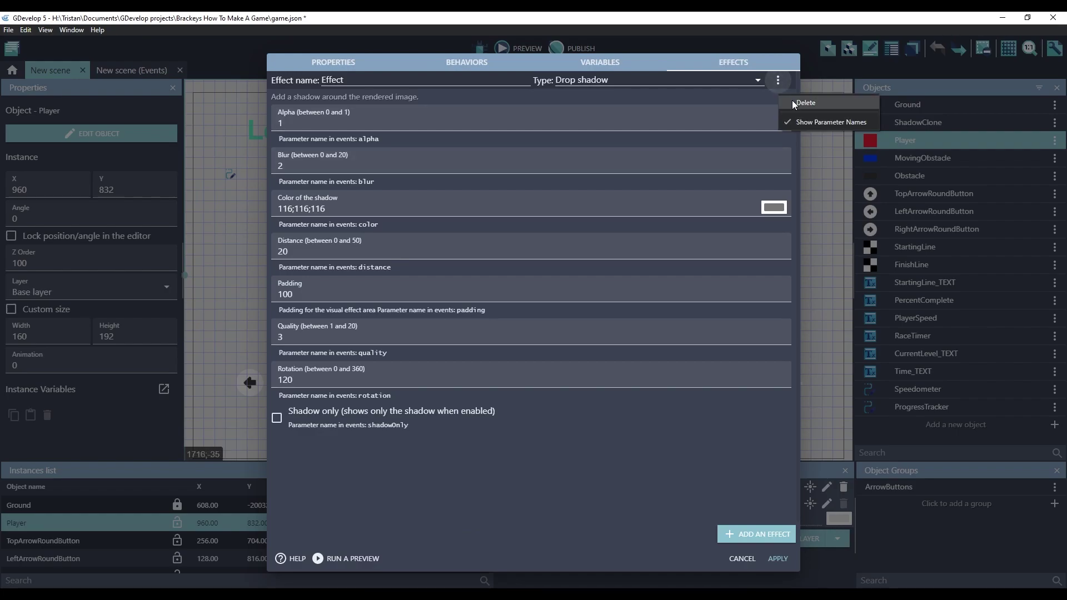
{"action": "left_click", "coordinate": [806, 103]}
{"action": "left_click", "coordinate": [533, 319]}
{"action": "left_click", "coordinate": [695, 80]}
{"action": "left_click", "coordinate": [582, 301]}
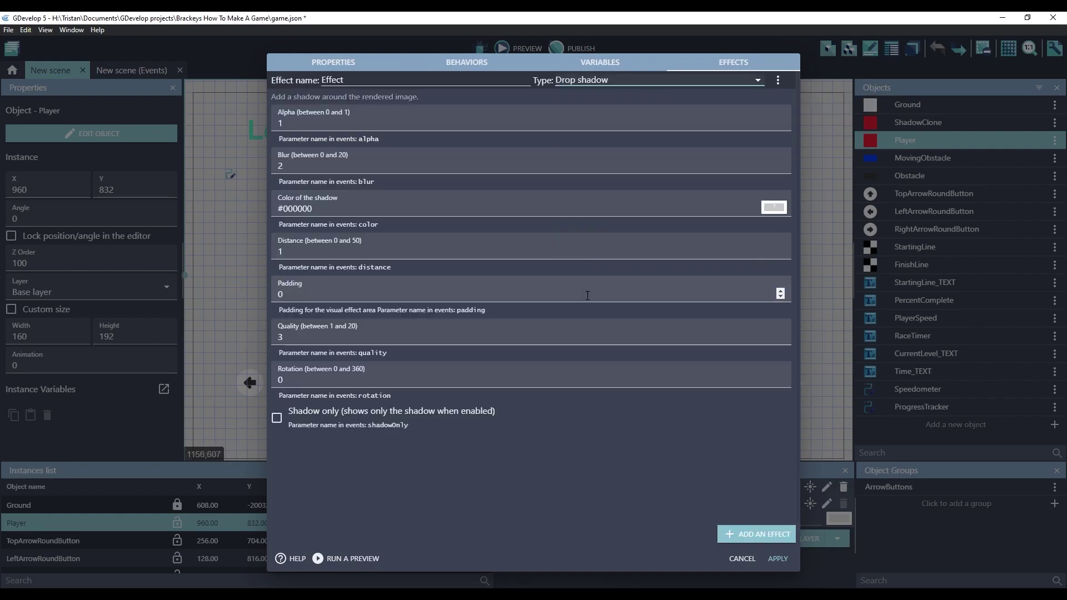
{"action": "left_click", "coordinate": [773, 208]}
{"action": "left_click", "coordinate": [814, 349]}
{"action": "left_click", "coordinate": [778, 558]}
{"action": "left_click", "coordinate": [778, 559]}
Step: Give the ShadowClone object a black Drop shadow effect and apply it
{"action": "double_click", "coordinate": [906, 122]}
{"action": "left_click", "coordinate": [734, 61]}
{"action": "left_click", "coordinate": [534, 335]}
{"action": "left_click", "coordinate": [622, 82]}
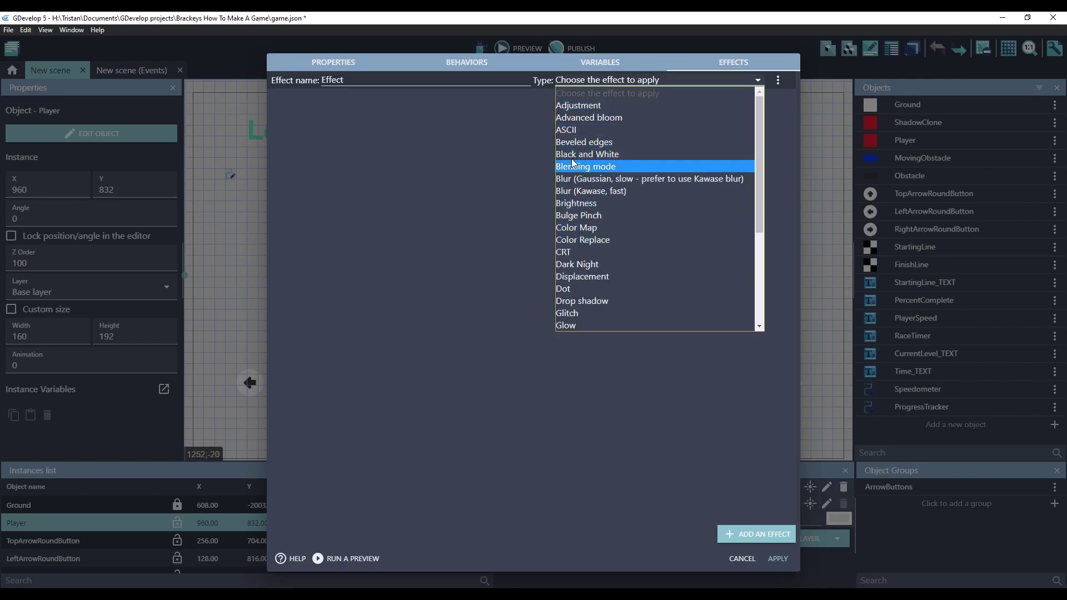
{"action": "left_click", "coordinate": [575, 301]}
{"action": "left_click", "coordinate": [774, 207]}
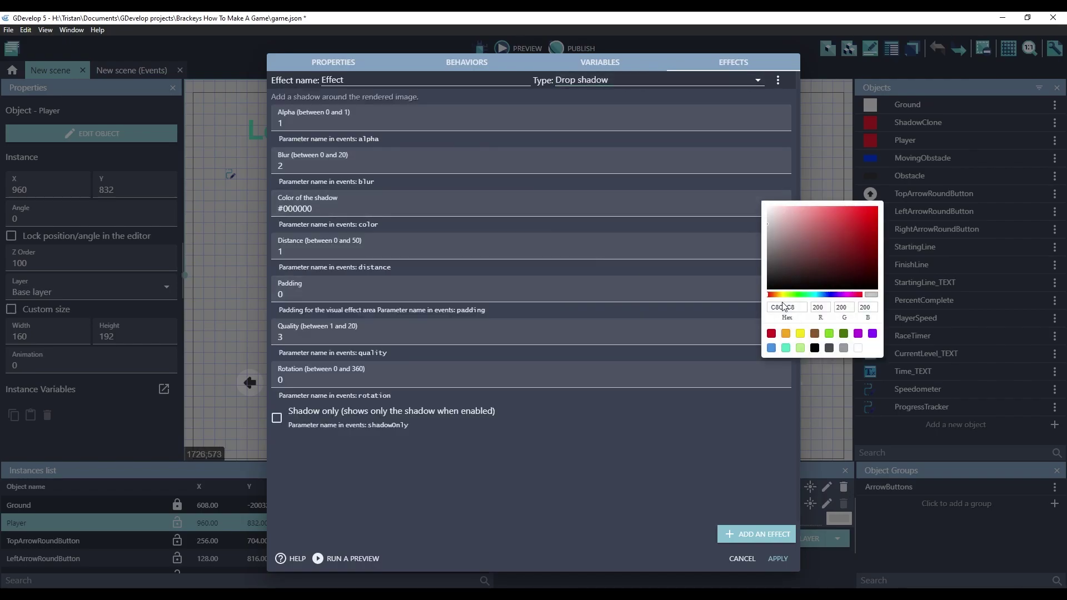
{"action": "left_click", "coordinate": [814, 348]}
{"action": "left_click", "coordinate": [778, 559]}
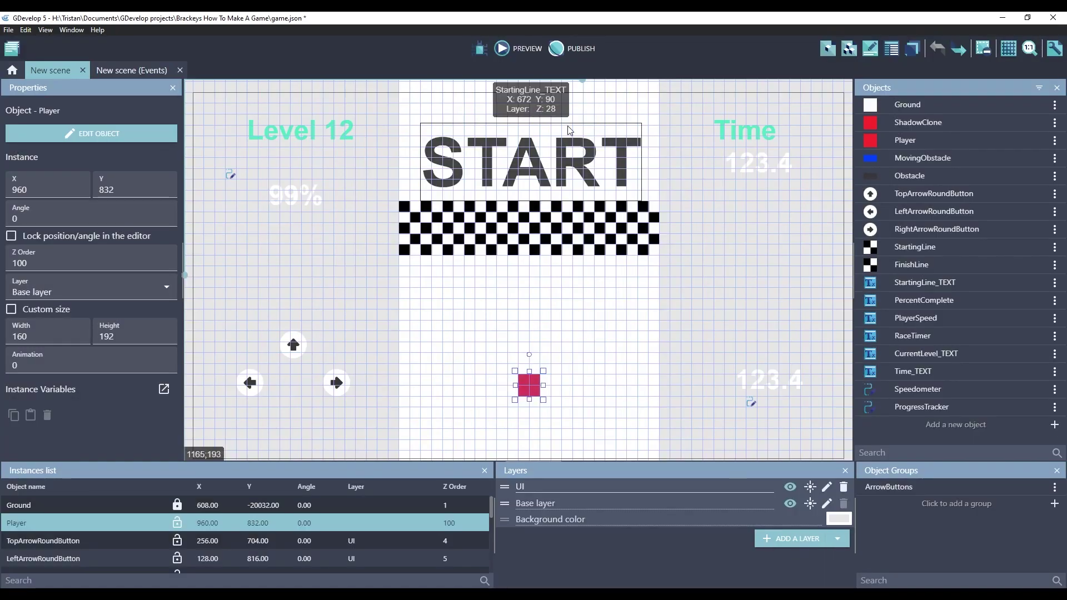
Step: Preview the game and steer the red car left and right through the obstacle gaps
{"action": "left_click", "coordinate": [506, 49]}
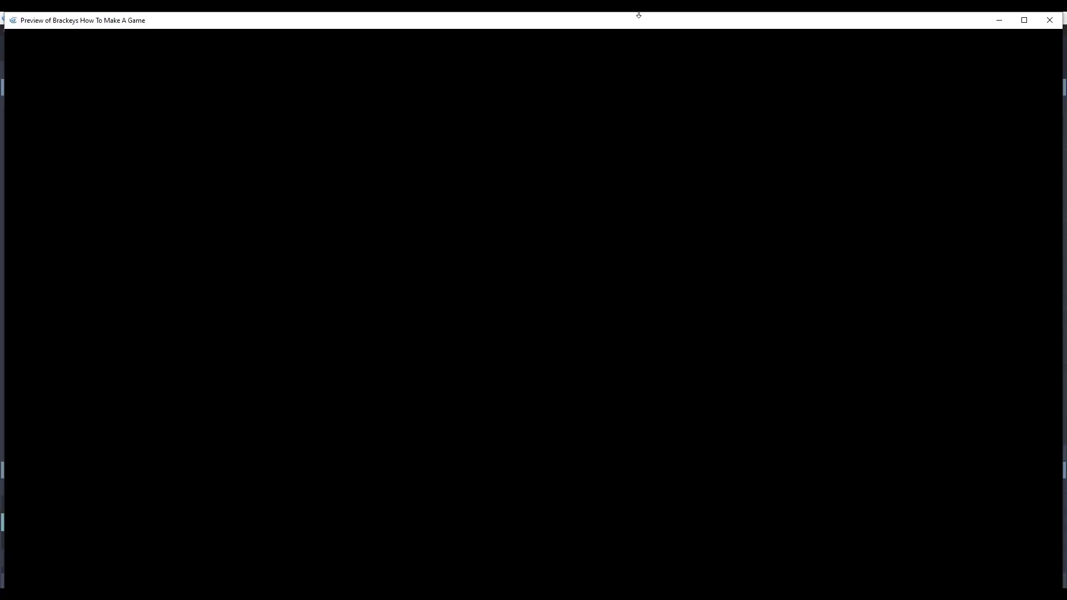
{"action": "key", "text": "Left"}
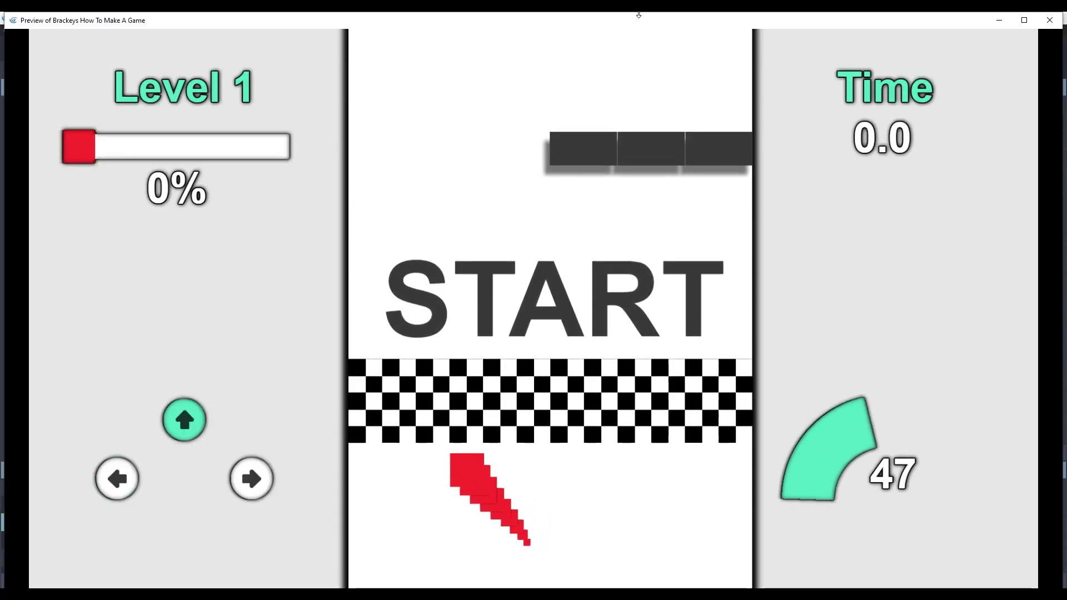
{"action": "key", "text": "Right"}
{"action": "key", "text": "Right"}
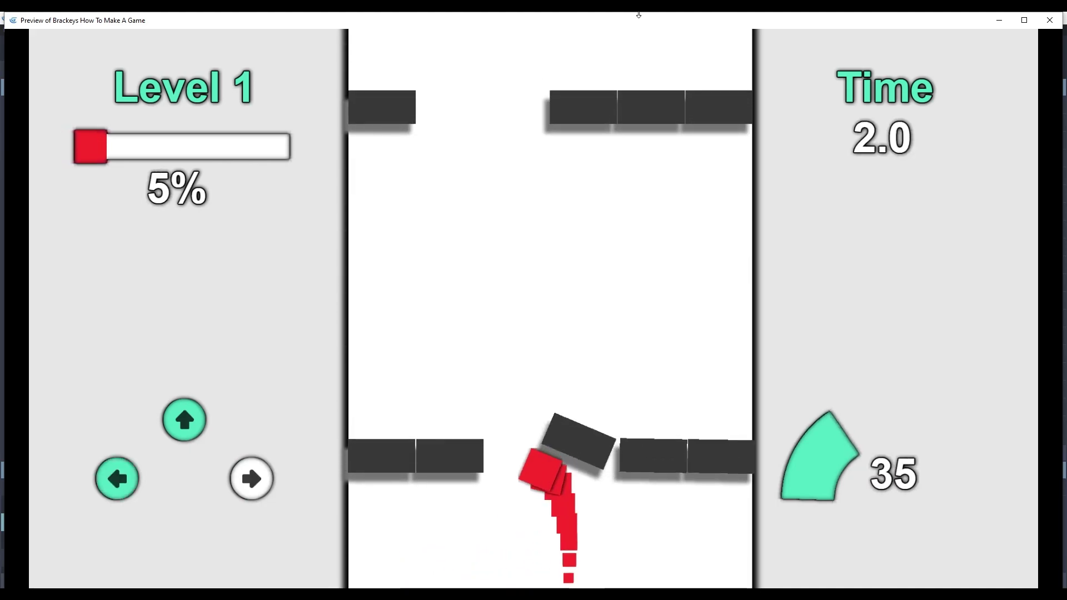
{"action": "key", "text": "Left"}
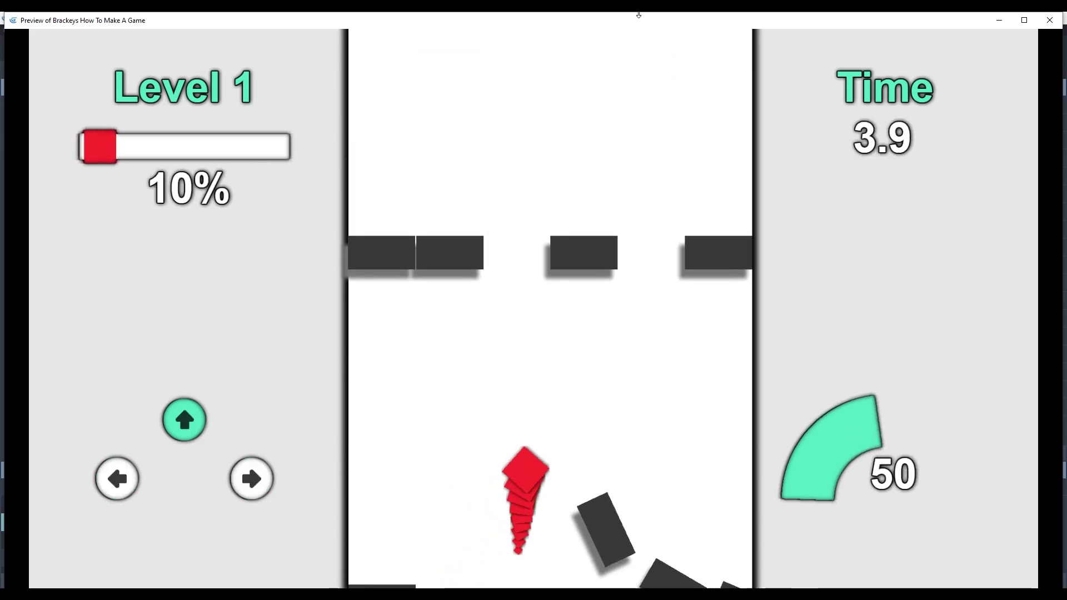
{"action": "key", "text": "Right"}
{"action": "key", "text": "Right"}
{"action": "key", "text": "Left"}
{"action": "key", "text": "Right"}
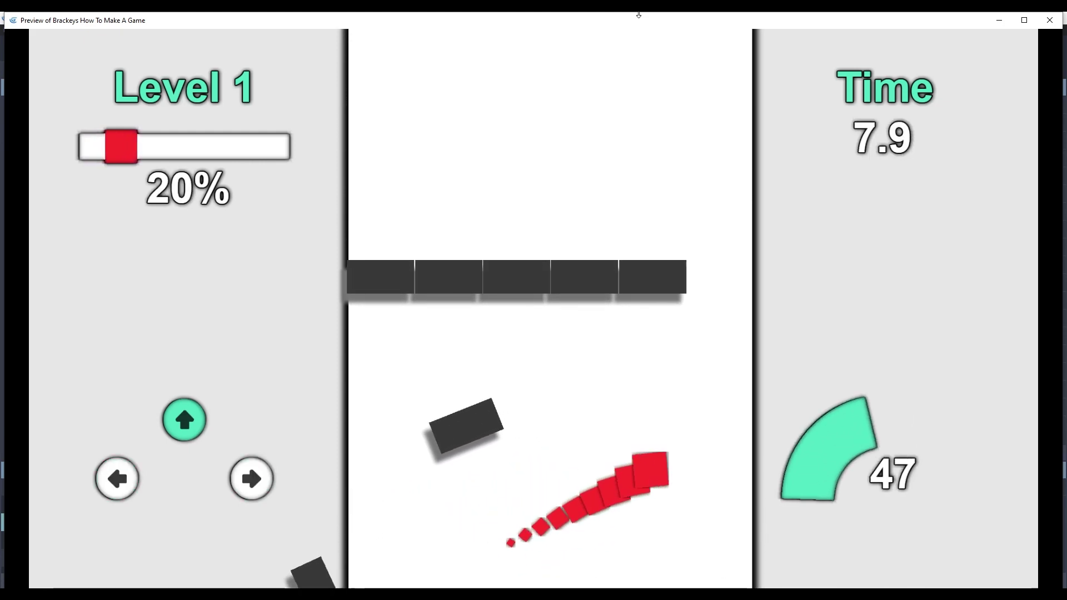
{"action": "key", "text": "Left"}
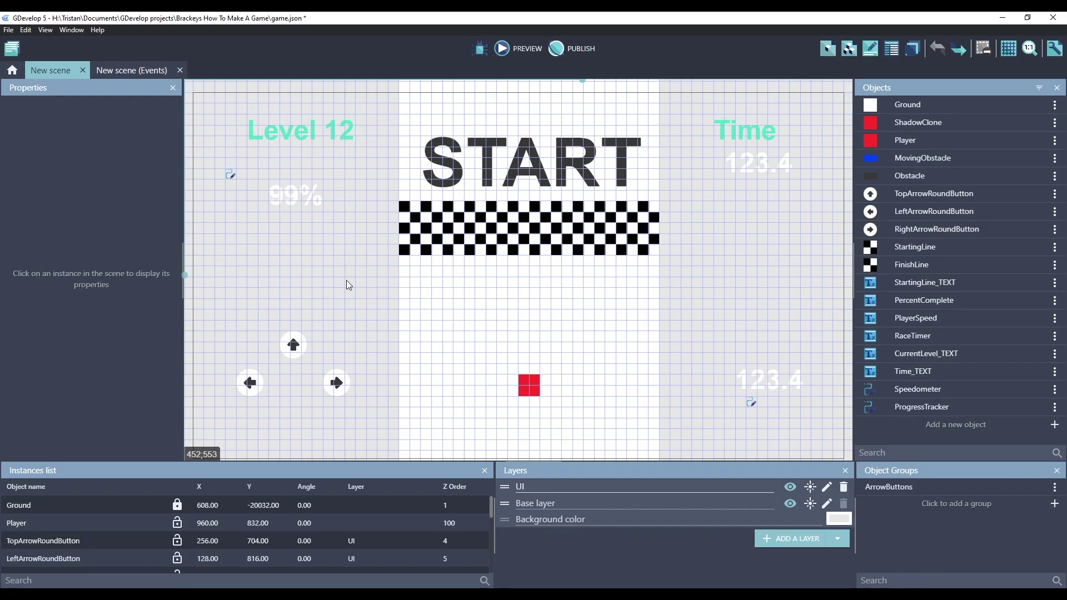
Step: Search the extension catalogue for 'shake' and install Camera Shake into the project
{"action": "left_click", "coordinate": [12, 50]}
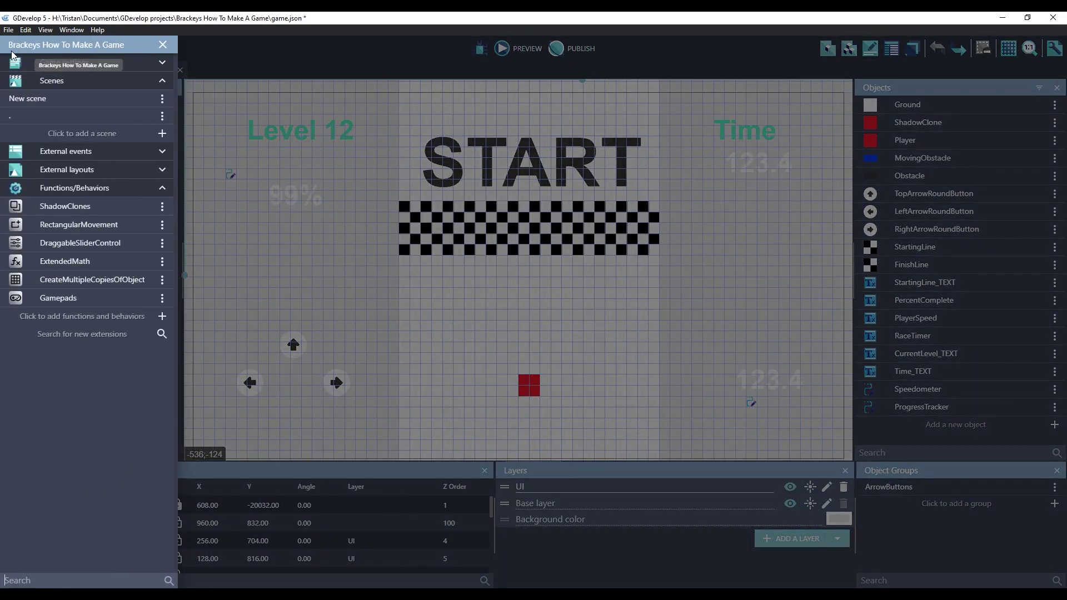
{"action": "left_click", "coordinate": [82, 338]}
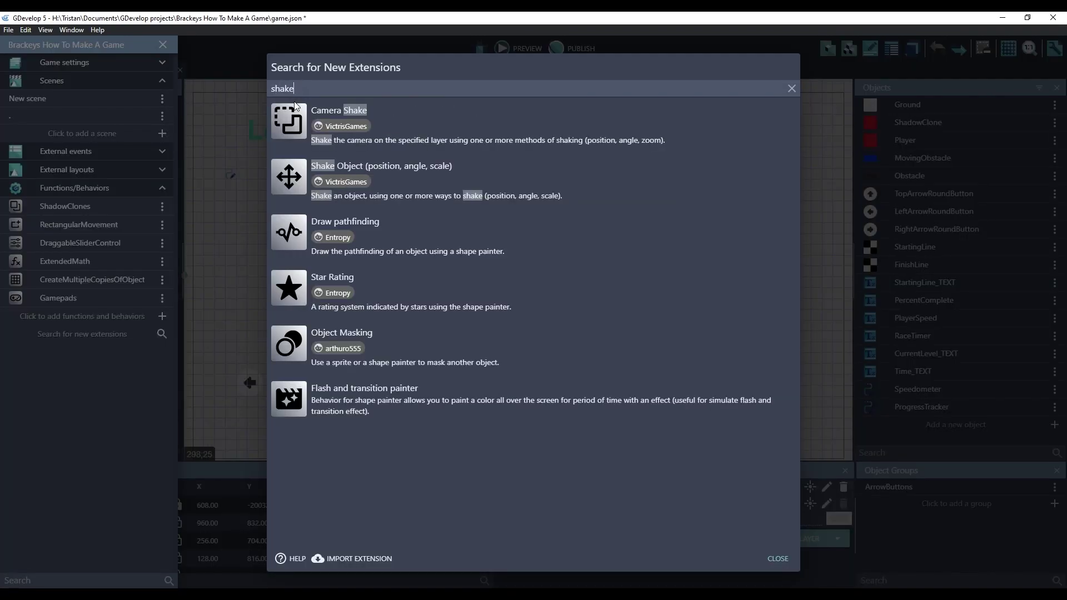
{"action": "left_click", "coordinate": [288, 124]}
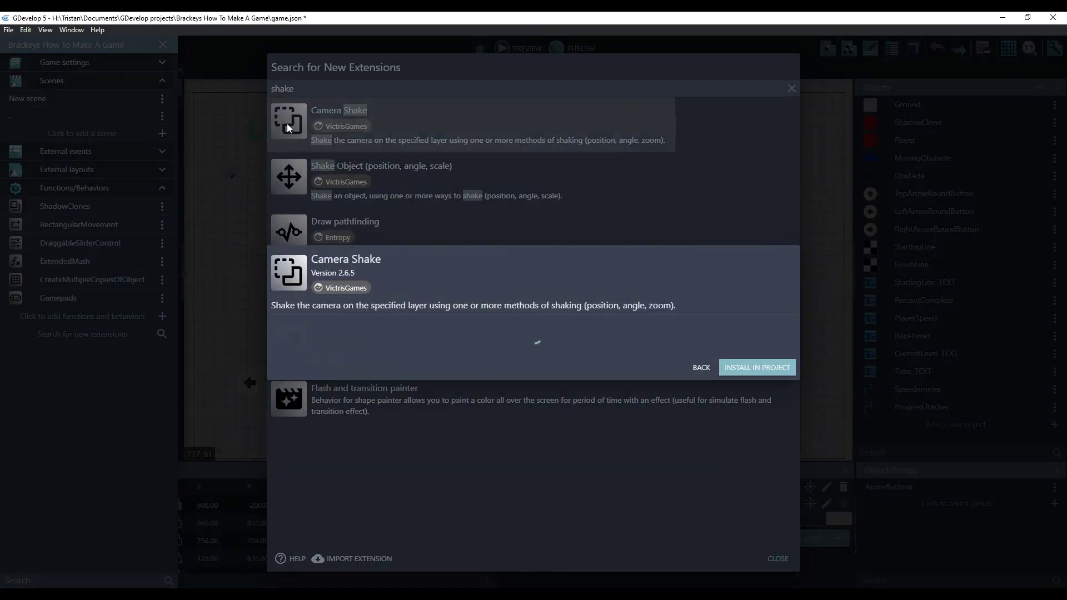
{"action": "left_click", "coordinate": [755, 481]}
{"action": "left_click", "coordinate": [777, 560]}
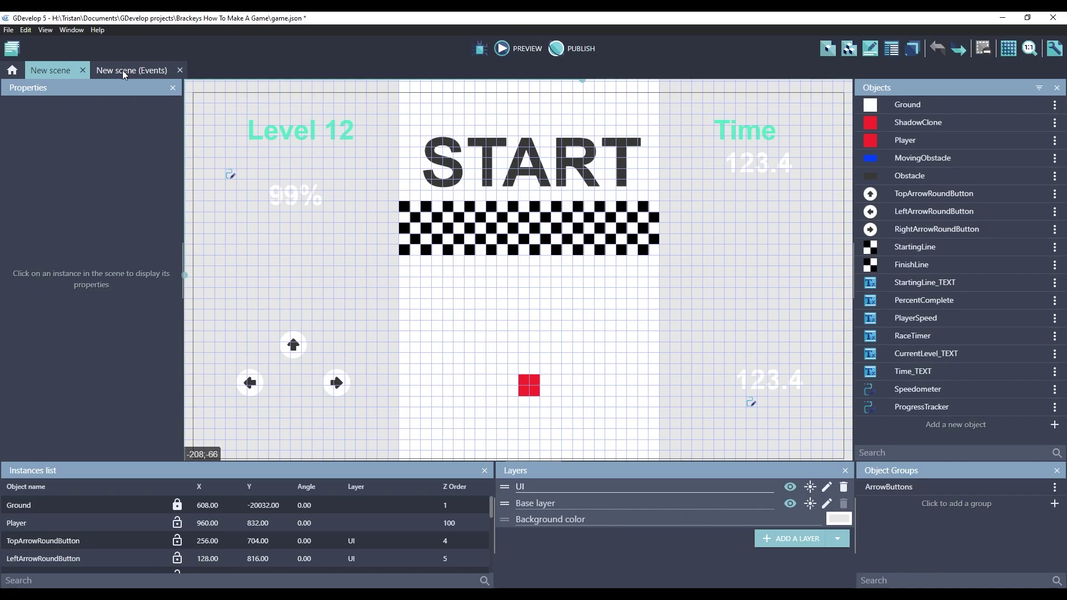
Step: Add a new event under 'Player hits an obstacle' with a Key pressed: Space condition
{"action": "left_click", "coordinate": [124, 72]}
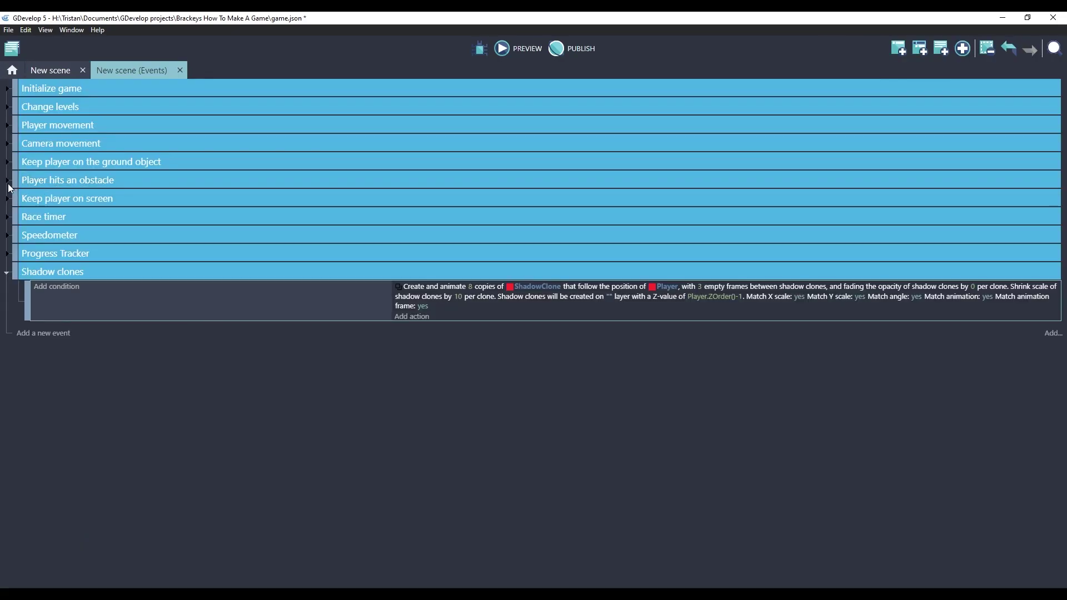
{"action": "left_click", "coordinate": [7, 181]}
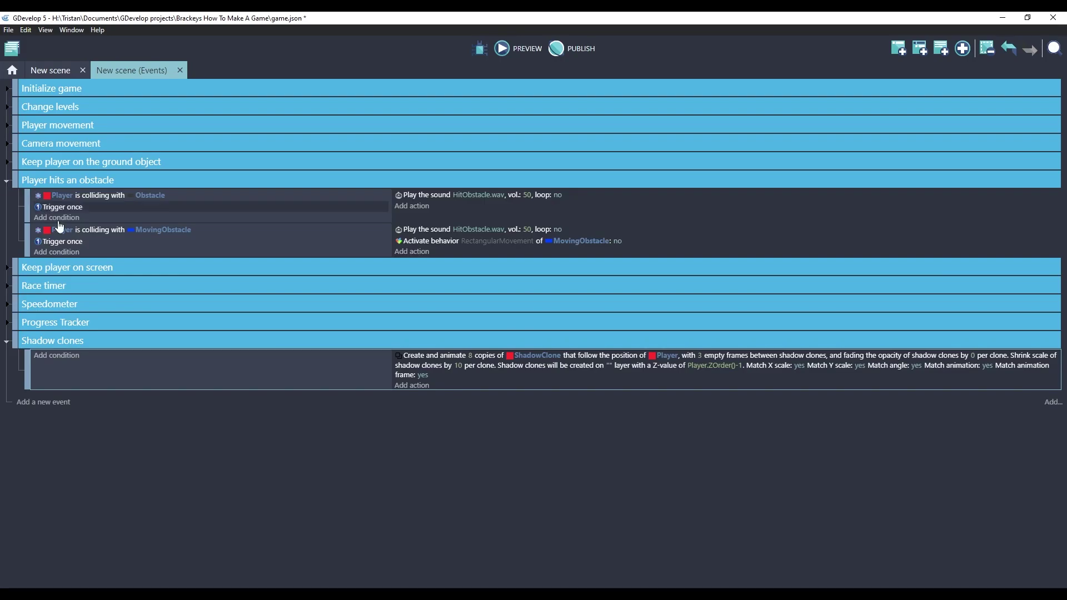
{"action": "left_click", "coordinate": [901, 49]}
{"action": "left_click", "coordinate": [75, 262]}
{"action": "type", "text": "pres"}
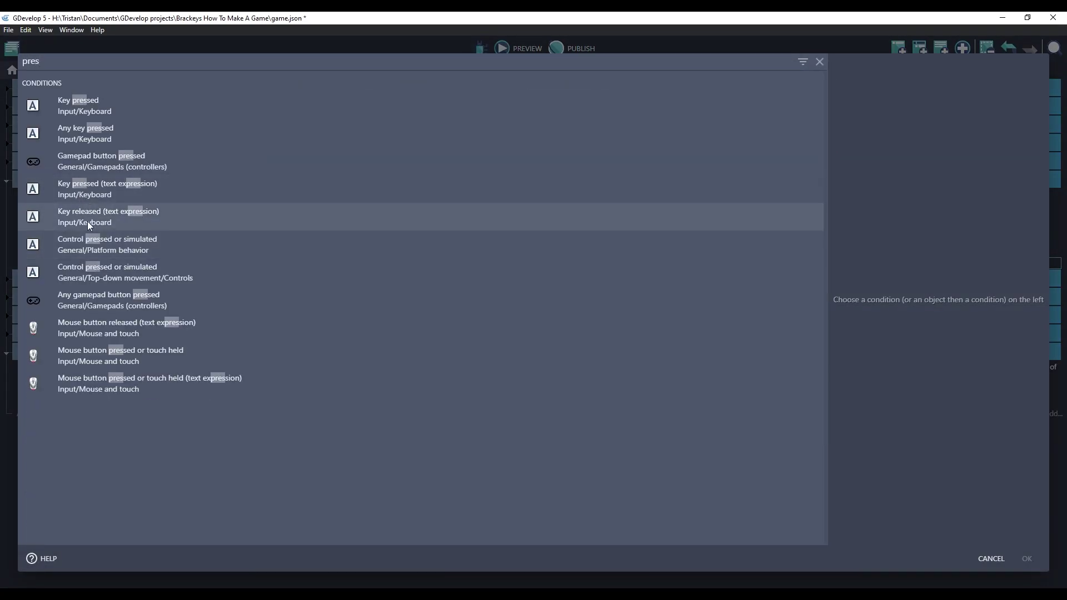
{"action": "left_click", "coordinate": [111, 105]}
{"action": "type", "text": "space"}
{"action": "left_click", "coordinate": [568, 118]}
Step: Add Trigger once to the Space-key event and choose the Camera Shake action
{"action": "key", "text": "Return"}
{"action": "mouse_move", "coordinate": [63, 207]}
{"action": "left_mouse_down"}
{"action": "mouse_move", "coordinate": [167, 273]}
{"action": "mouse_move", "coordinate": [344, 271]}
{"action": "left_mouse_up"}
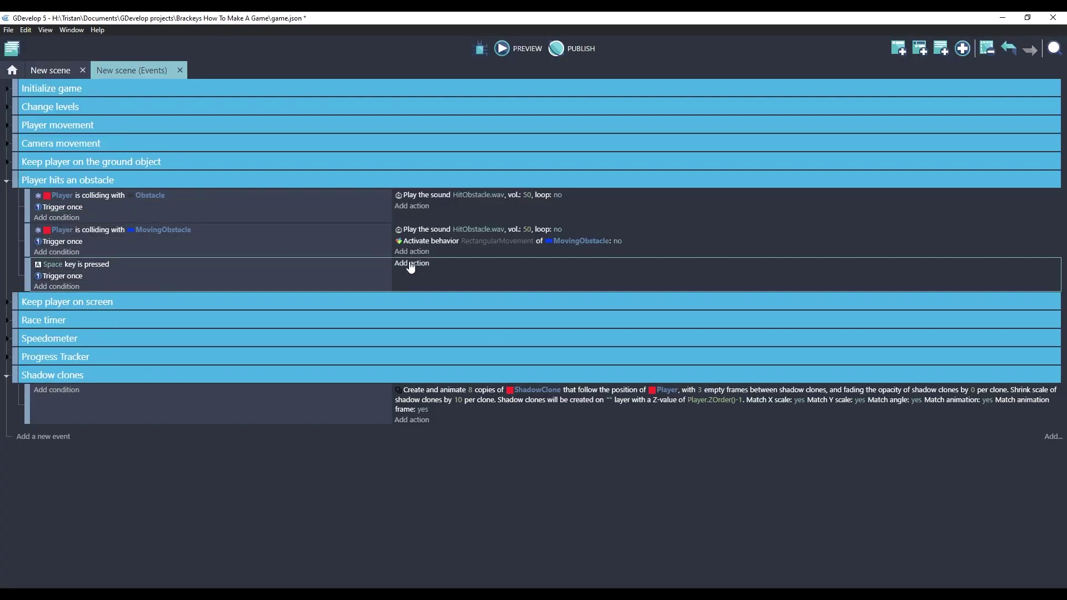
{"action": "left_click", "coordinate": [410, 264]}
{"action": "type", "text": "shake"}
{"action": "left_click", "coordinate": [226, 110]}
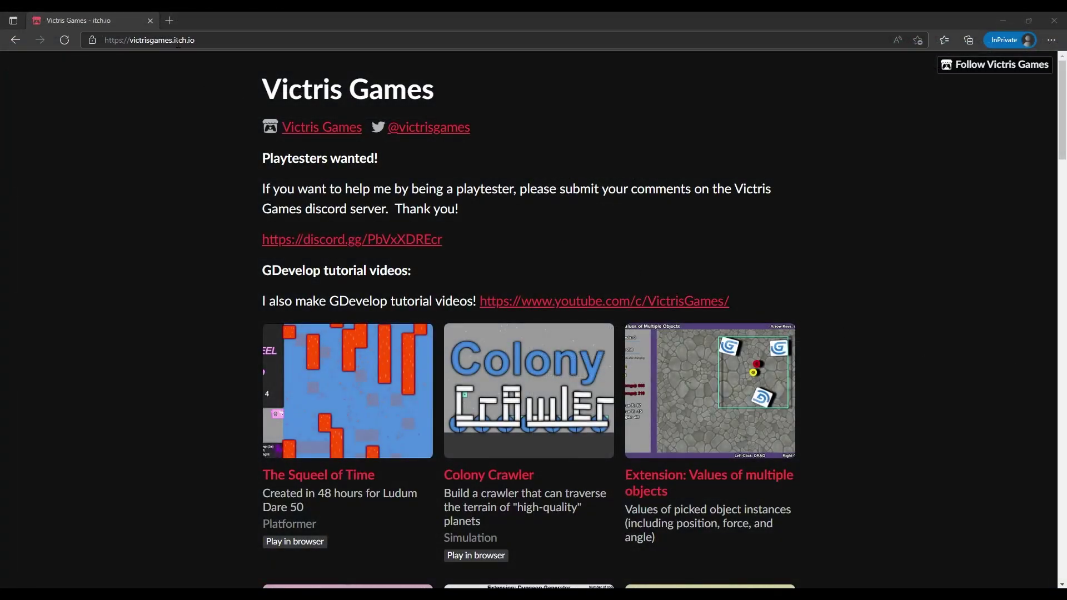
Step: Find 'shake' on the creator's itch.io page and open the Shake Object and Camera Shake demo
{"action": "key", "text": "ctrl+f"}
{"action": "type", "text": "shake"}
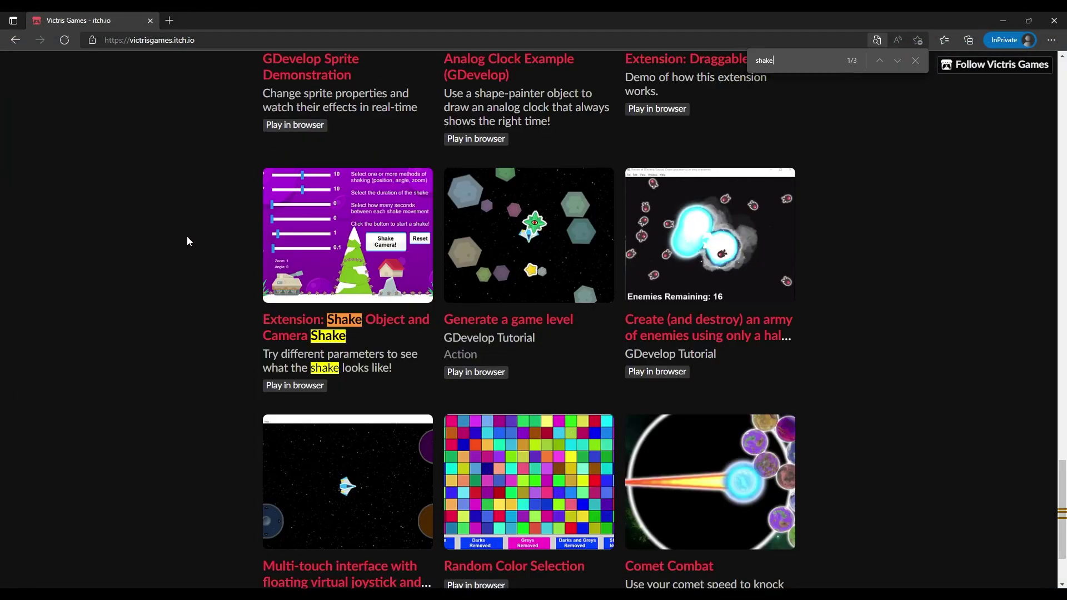
{"action": "left_click", "coordinate": [284, 325]}
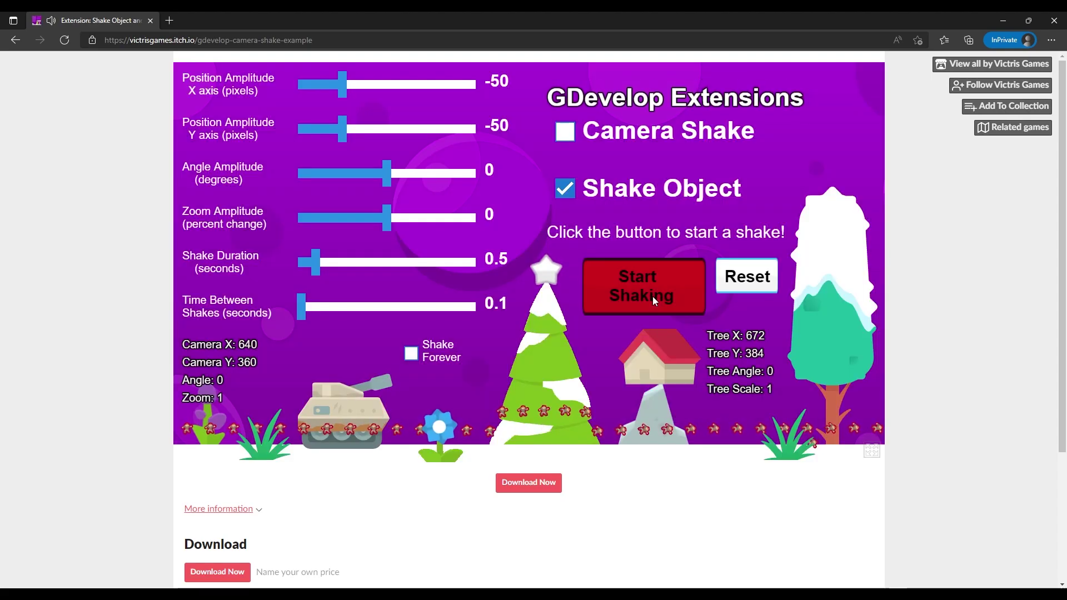
Step: Set Y amplitude to 38, enable Camera Shake, disable Shake Object, and start shaking
{"action": "left_click", "coordinate": [653, 295]}
{"action": "left_click", "coordinate": [421, 133]}
{"action": "left_click", "coordinate": [626, 285]}
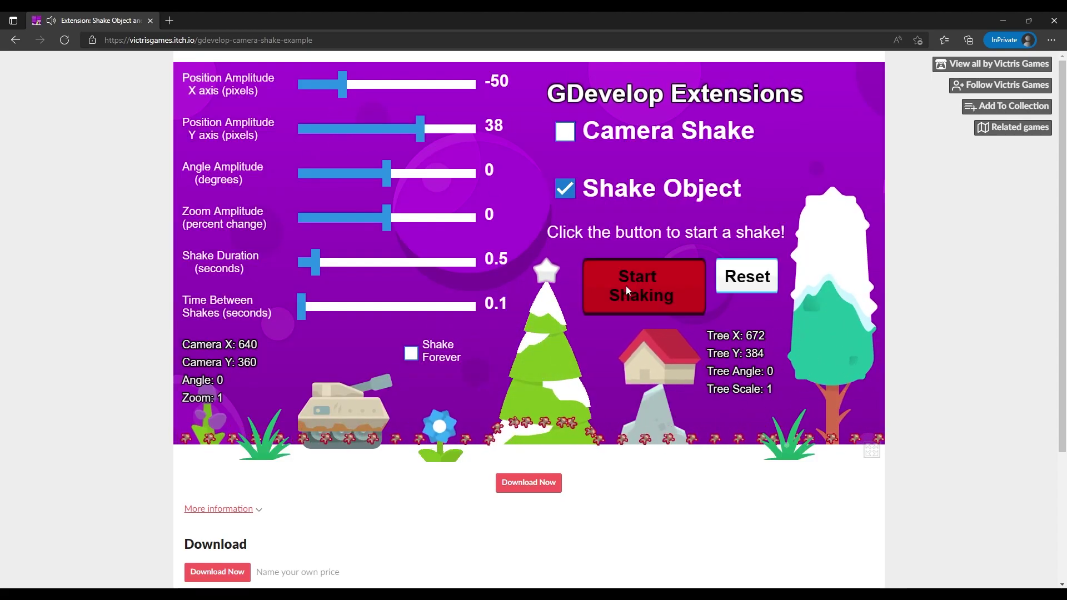
{"action": "left_click", "coordinate": [565, 134]}
{"action": "left_click", "coordinate": [565, 189]}
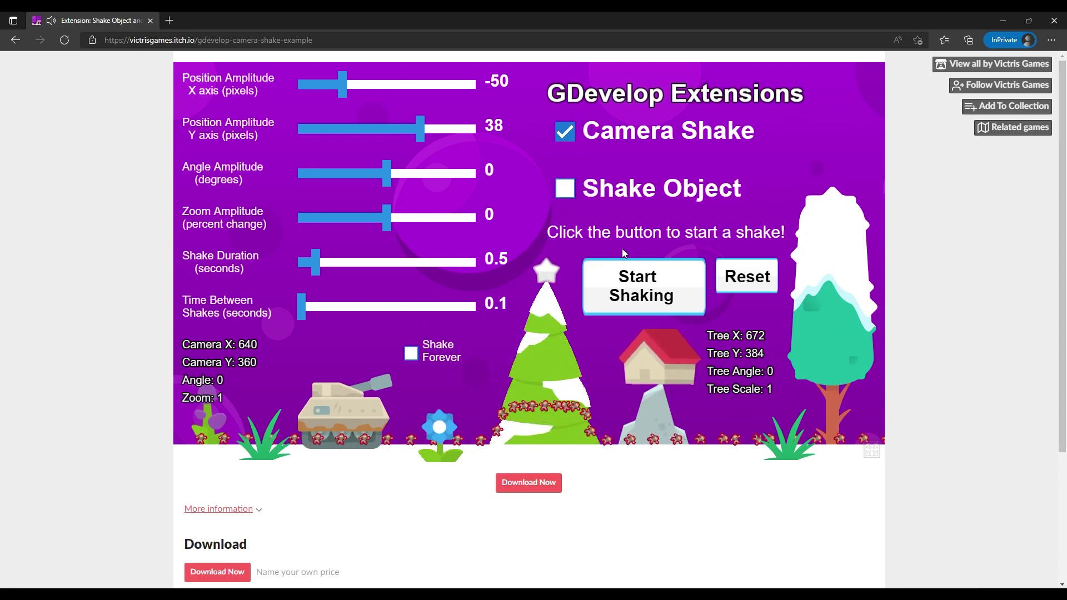
{"action": "left_click", "coordinate": [639, 289]}
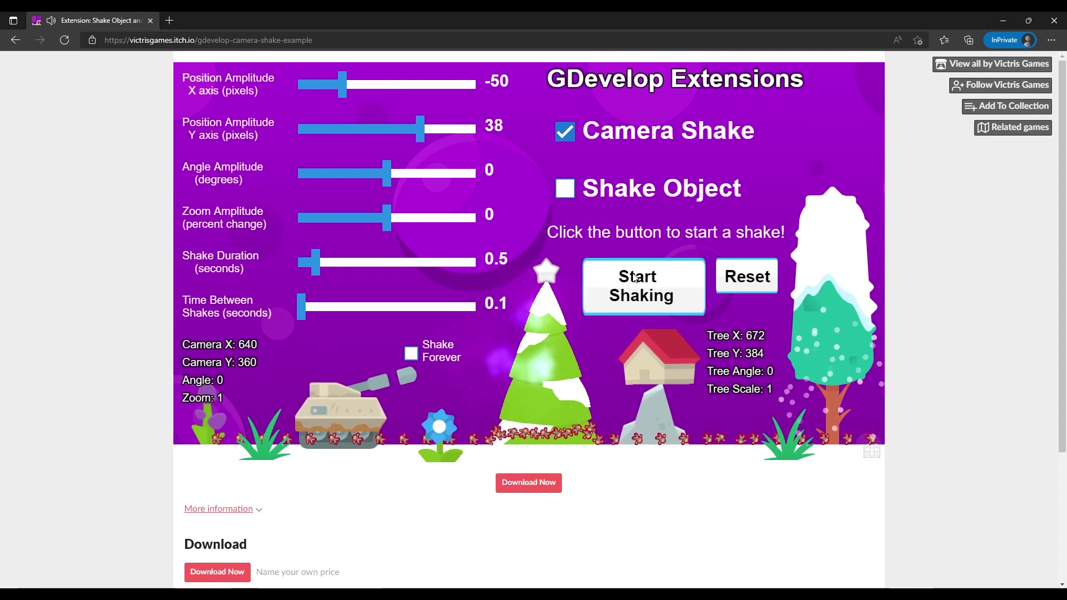
Step: Set the camera shake to 40 px on X and Y with a 0.5-second duration
{"action": "left_click", "coordinate": [412, 83]}
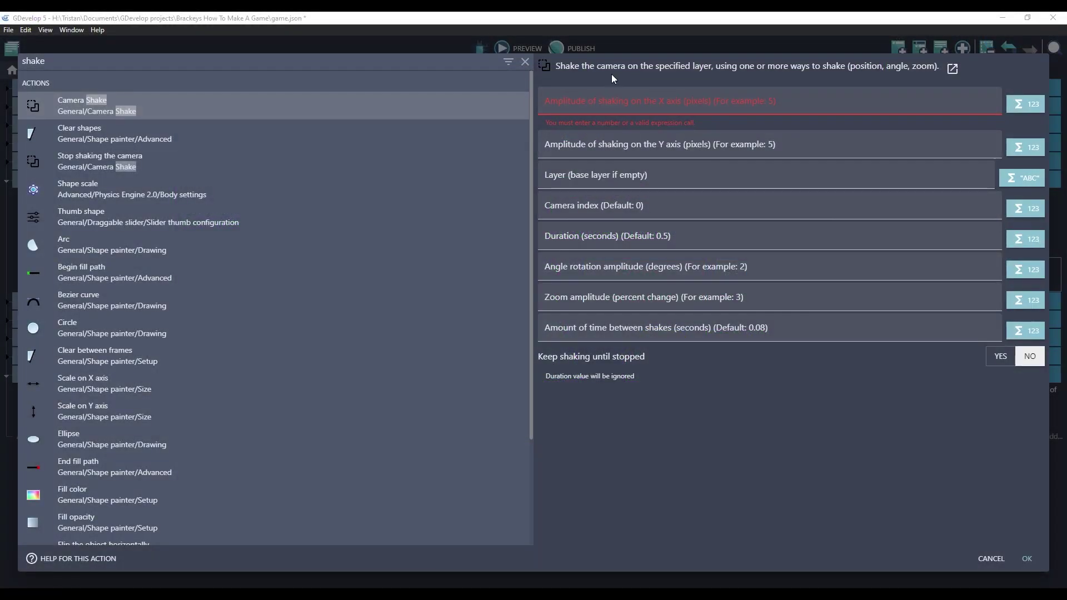
{"action": "left_click", "coordinate": [591, 102]}
{"action": "type", "text": "40"}
{"action": "left_click", "coordinate": [593, 132]}
{"action": "type", "text": "40"}
{"action": "left_click", "coordinate": [579, 157]}
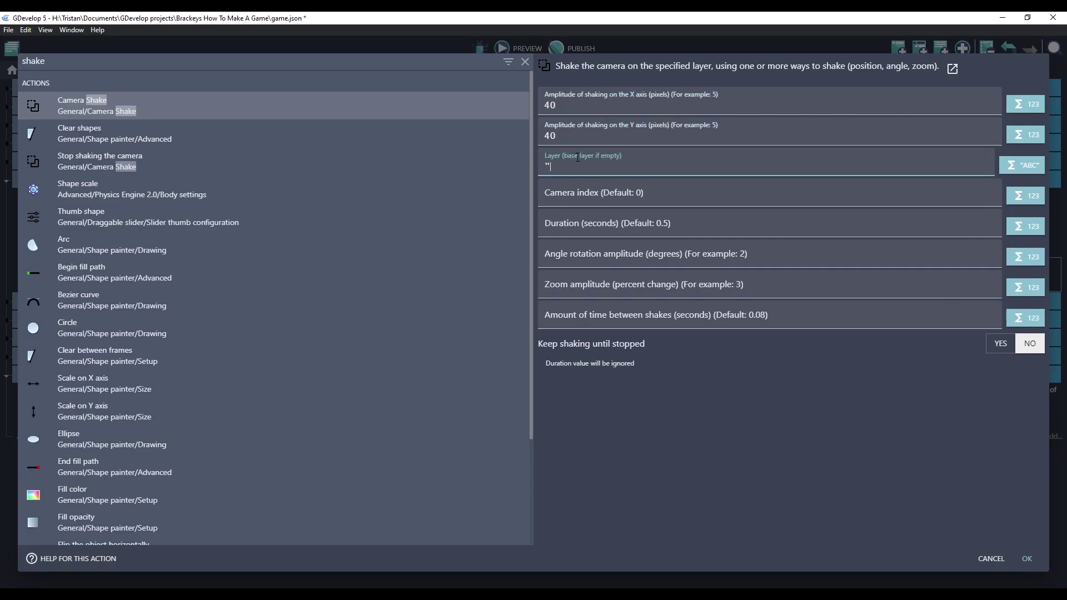
{"action": "left_click", "coordinate": [584, 228]}
{"action": "type", "text": "0.5"}
Step: Set angle amplitude 1, zoom 0 and 0.15 s between shakes, then confirm the action
{"action": "left_click", "coordinate": [590, 248]}
{"action": "type", "text": "1"}
{"action": "left_click", "coordinate": [588, 284]}
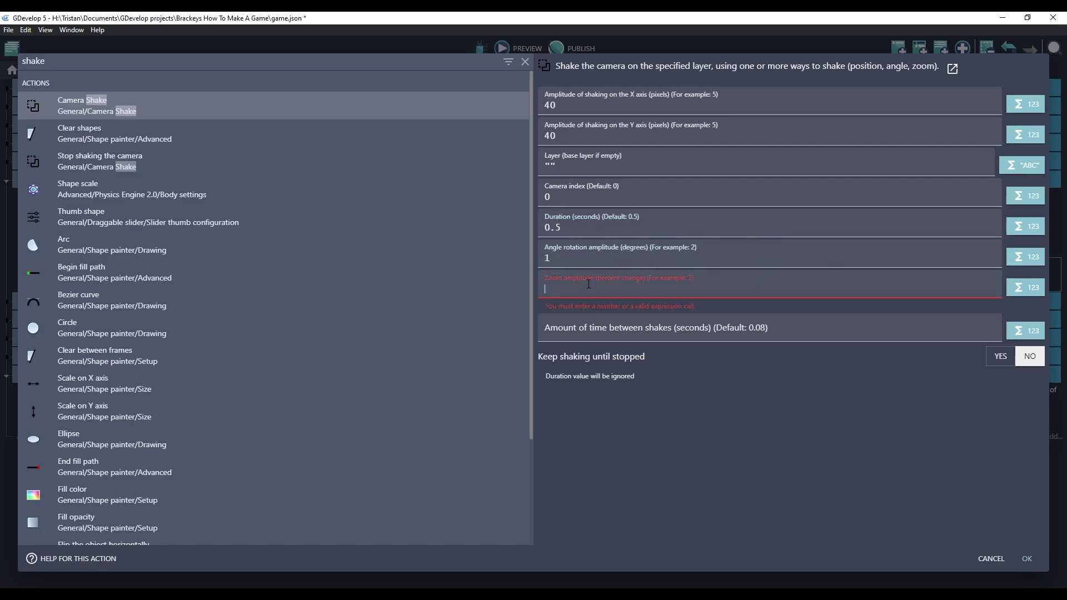
{"action": "type", "text": "0"}
{"action": "left_click", "coordinate": [597, 316]}
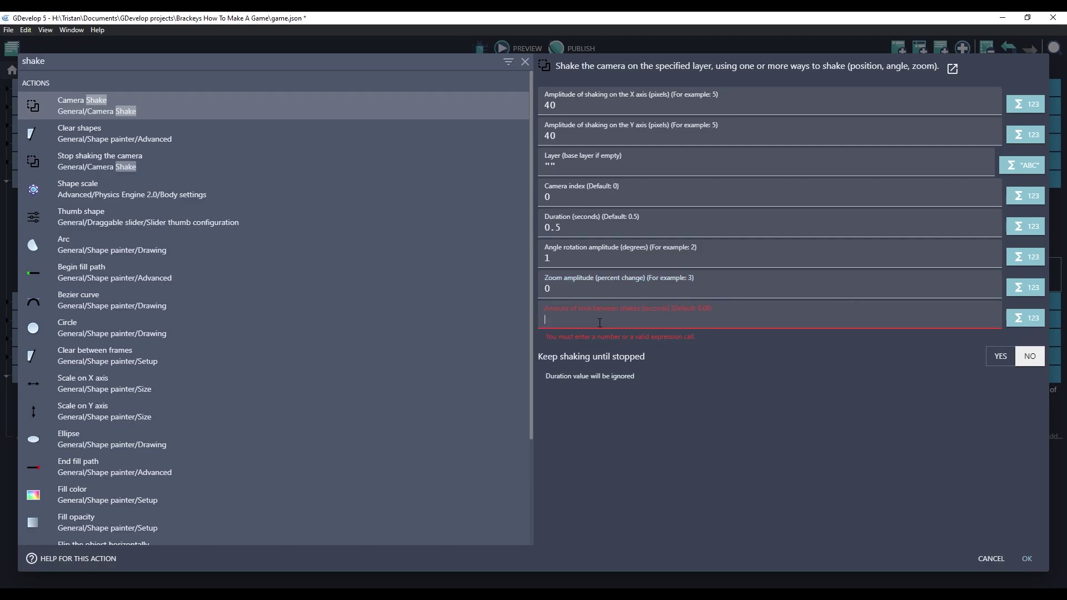
{"action": "type", "text": "0.15"}
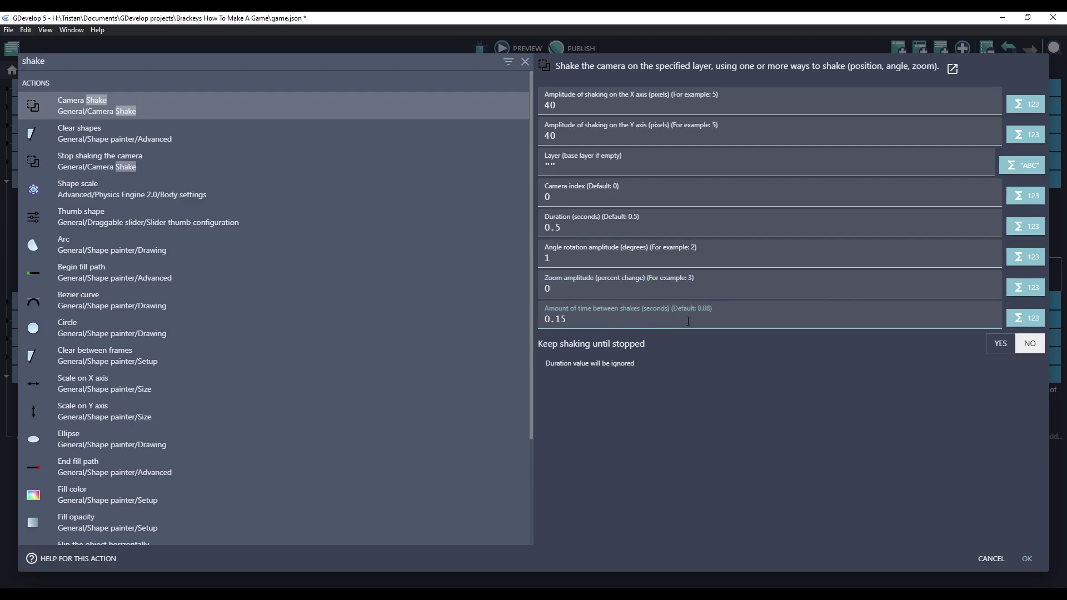
{"action": "left_click", "coordinate": [1028, 558]}
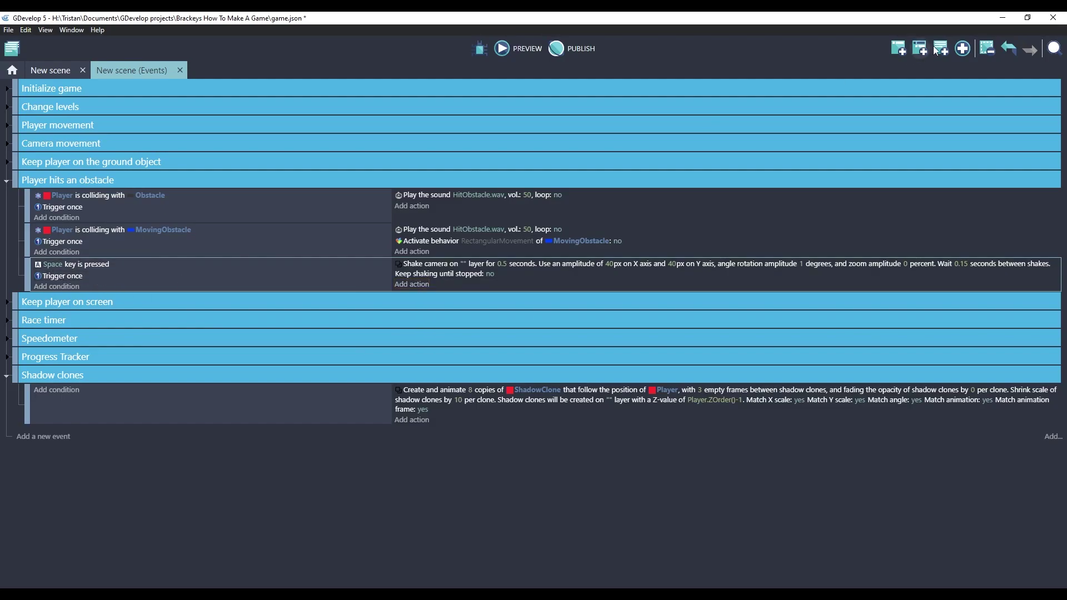
{"action": "left_click_drag", "start_coordinate": [120, 288], "coordinate": [109, 265]}
{"action": "left_click", "coordinate": [110, 266]}
{"action": "type", "text": "Testing visual ef"}
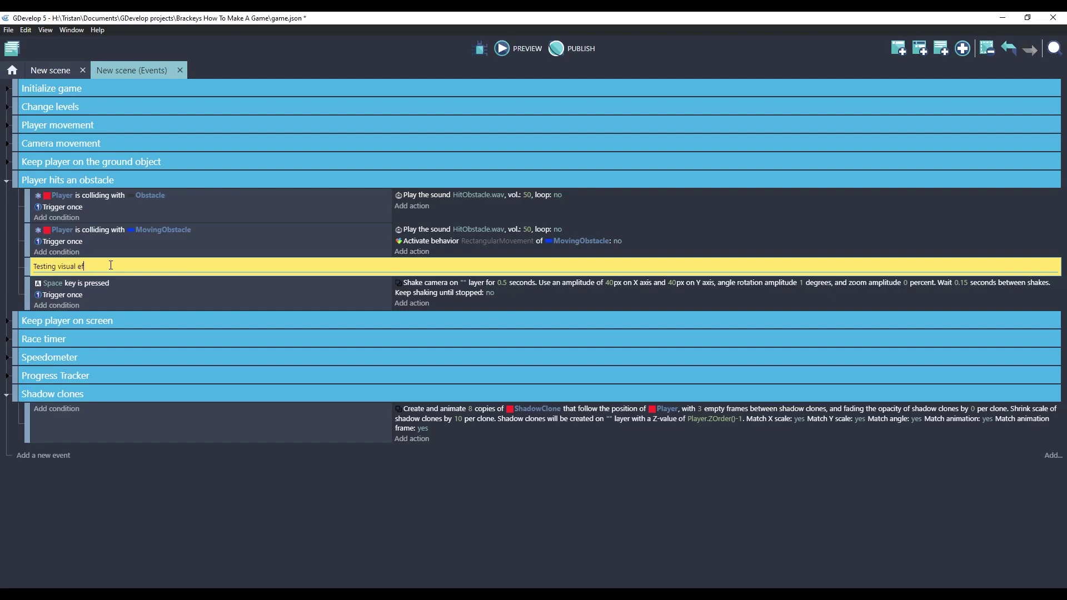
{"action": "type", "text": "fects"}
{"action": "left_click", "coordinate": [112, 294]}
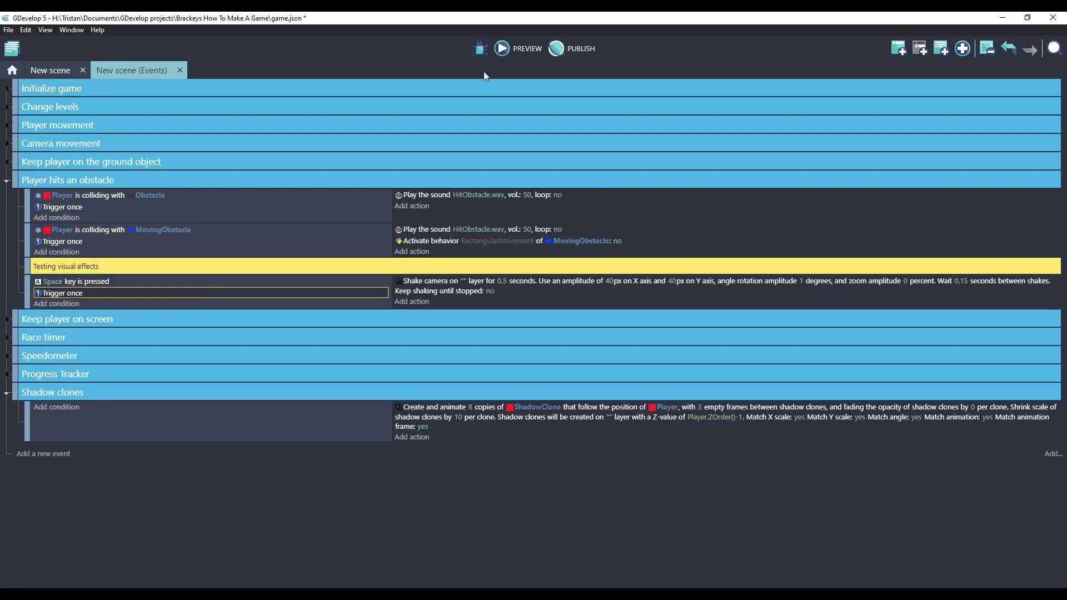
{"action": "left_click", "coordinate": [513, 49]}
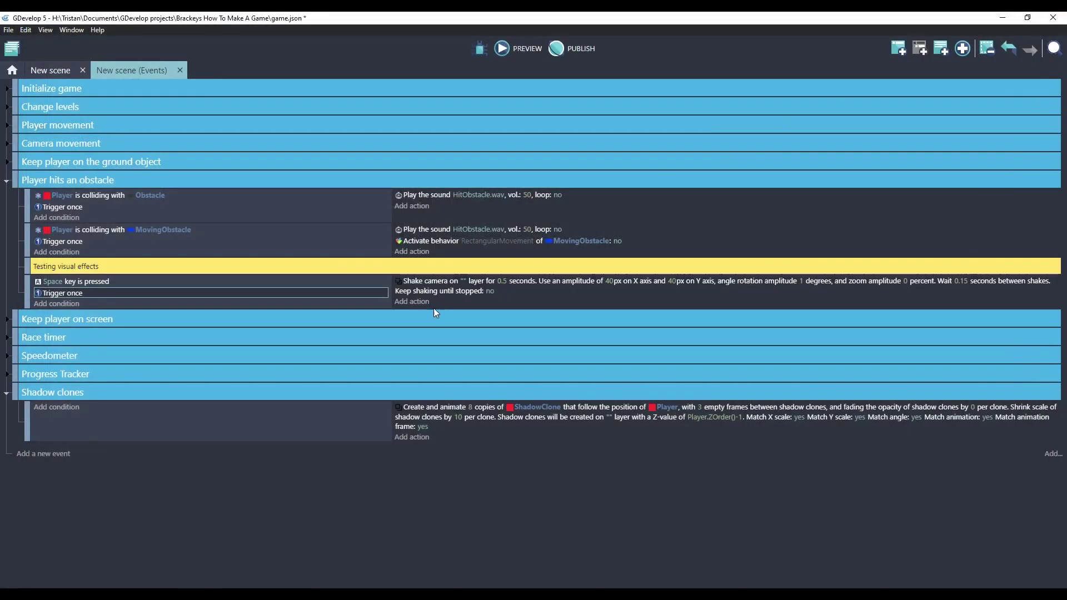
{"action": "left_click", "coordinate": [463, 303]}
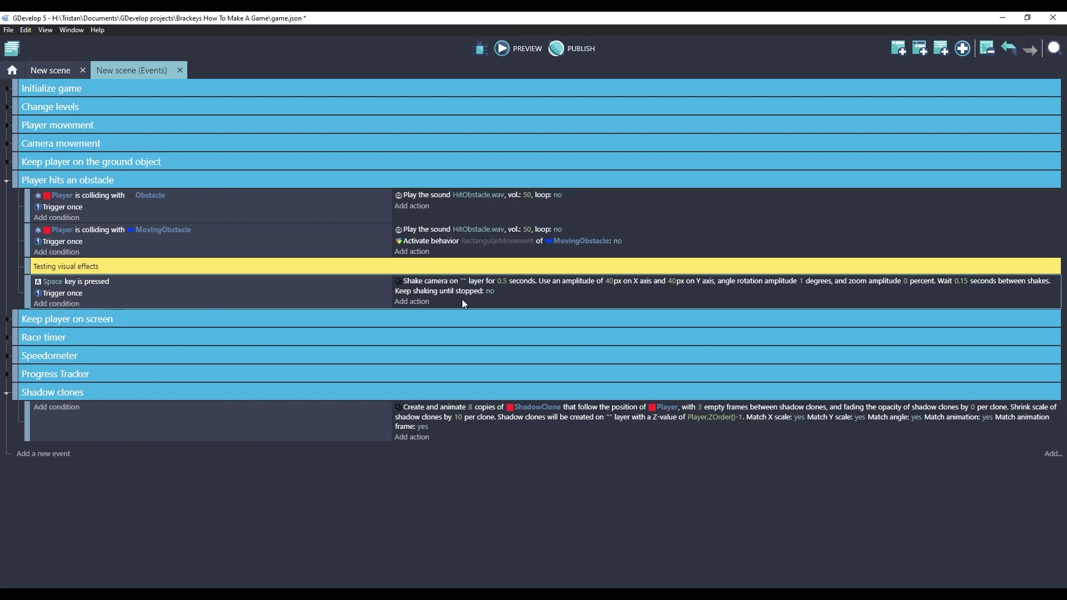
Step: Add a new particles emitter object named ImpactWithObstacles to the scene
{"action": "left_click", "coordinate": [55, 70]}
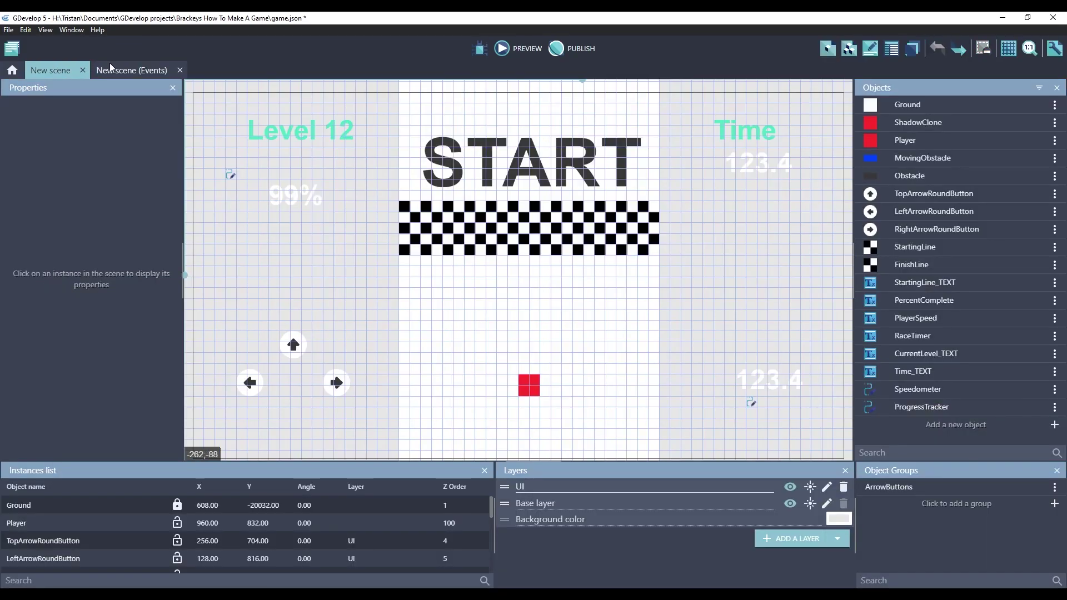
{"action": "left_click", "coordinate": [947, 425]}
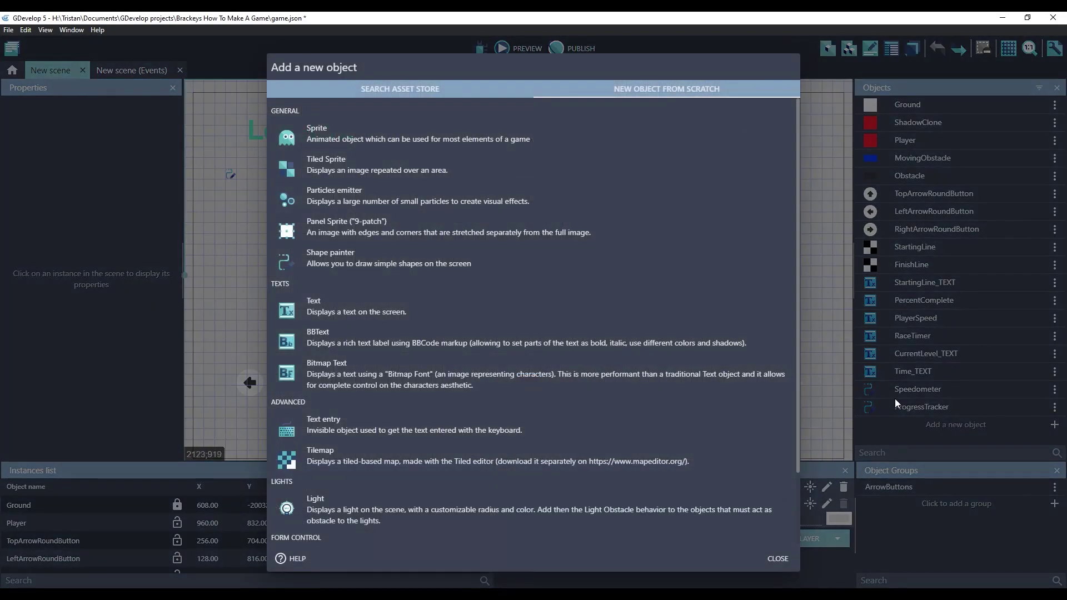
{"action": "left_click", "coordinate": [429, 203]}
{"action": "type", "text": "ImpactWithObstacles"}
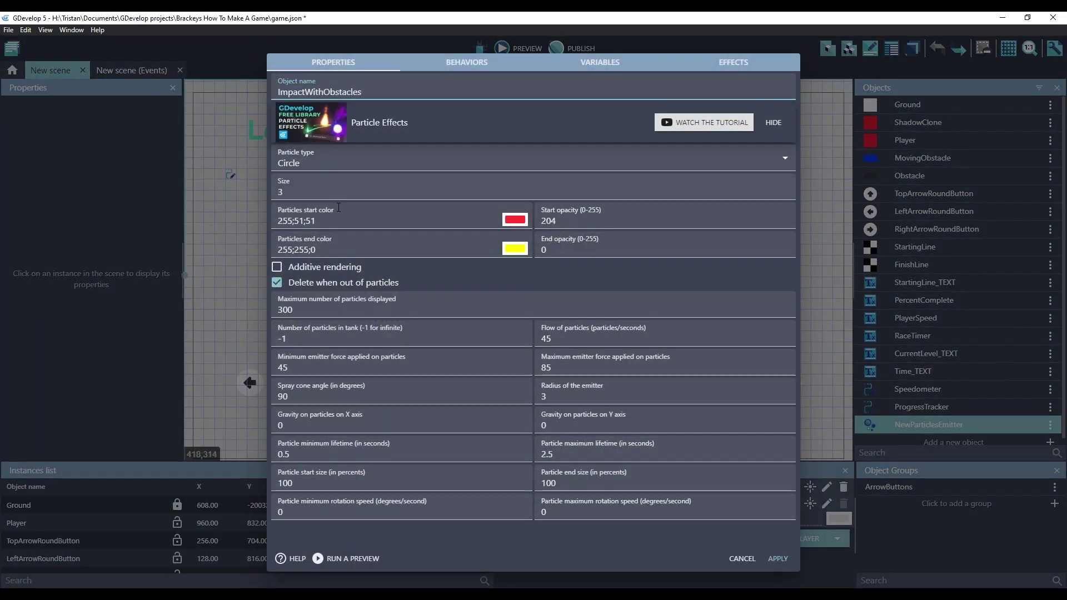
{"action": "left_click", "coordinate": [326, 164]}
{"action": "left_click", "coordinate": [389, 90]}
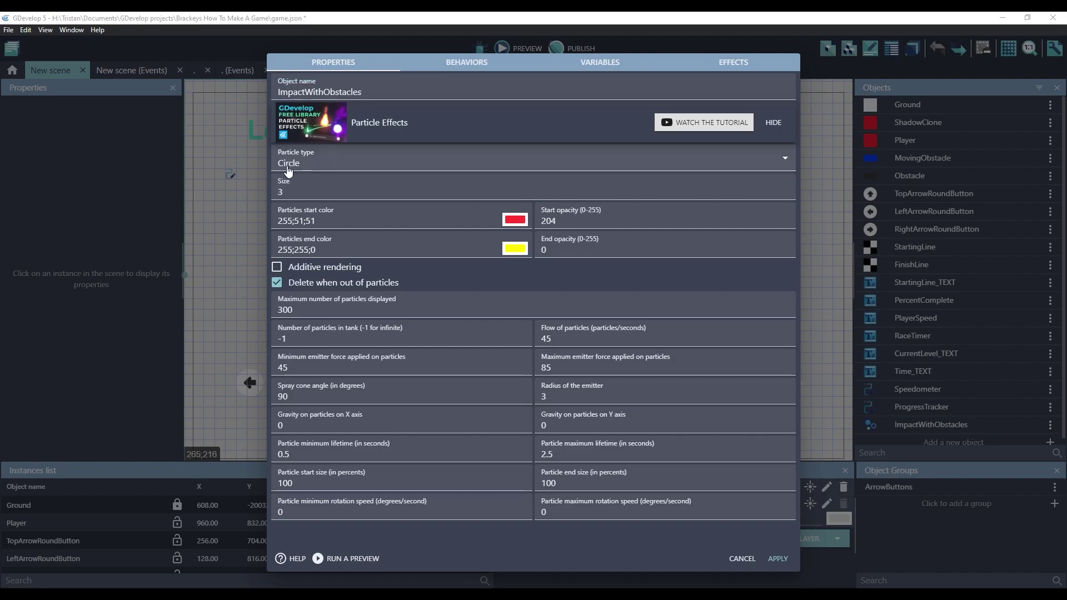
Step: Make the emitter use Line particles with length 16 and thickness 16
{"action": "left_click", "coordinate": [287, 168]}
{"action": "left_click", "coordinate": [292, 191]}
{"action": "double_click", "coordinate": [300, 192]}
{"action": "type", "text": "16"}
{"action": "double_click", "coordinate": [586, 187]}
{"action": "type", "text": "16"}
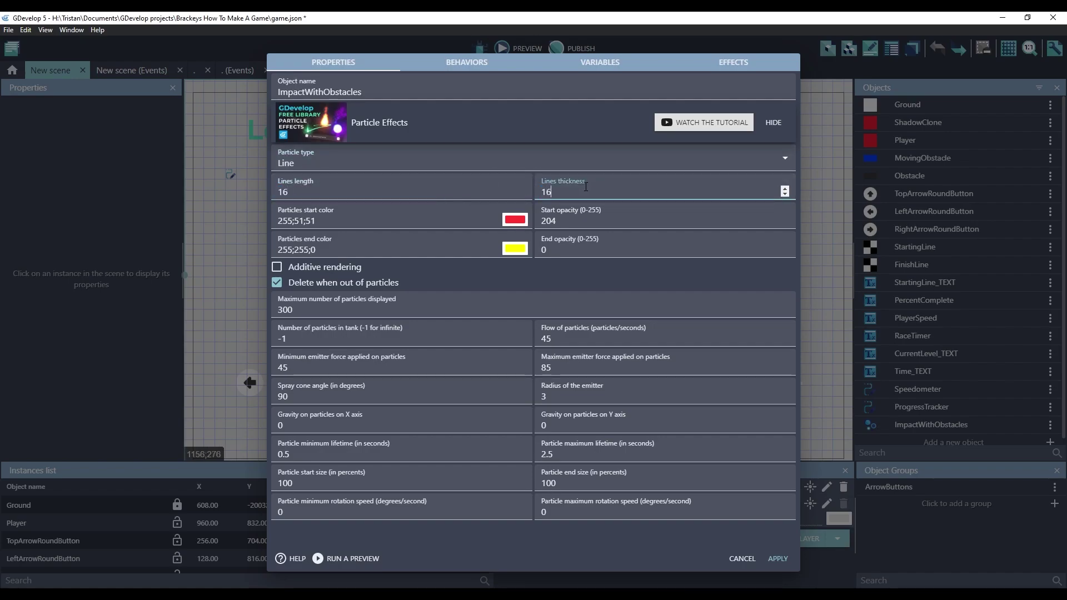
Step: Set start and end particle colours to 56;56;56 and start opacity to 255
{"action": "left_click", "coordinate": [515, 220]}
{"action": "double_click", "coordinate": [561, 320]}
{"action": "type", "text": "56"}
{"action": "key", "text": "Tab"}
{"action": "type", "text": "56"}
{"action": "key", "text": "Tab"}
{"action": "type", "text": "56"}
{"action": "left_click", "coordinate": [514, 248]}
{"action": "double_click", "coordinate": [561, 349]}
{"action": "type", "text": "56"}
{"action": "key", "text": "Tab"}
{"action": "type", "text": "56"}
{"action": "key", "text": "Tab"}
{"action": "type", "text": "56"}
{"action": "double_click", "coordinate": [568, 221]}
{"action": "type", "text": "255"}
{"action": "key", "text": "Tab"}
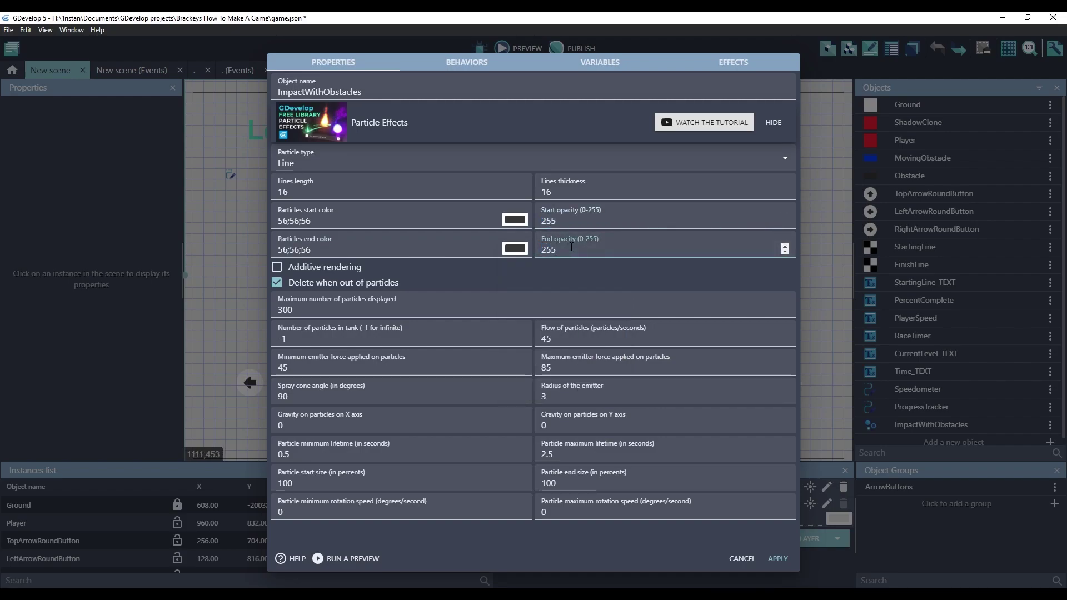
Step: Set 5 particles, forces 400–600, 180° spray, lifetime 1–2, rotation 50–500, and apply
{"action": "double_click", "coordinate": [312, 336]}
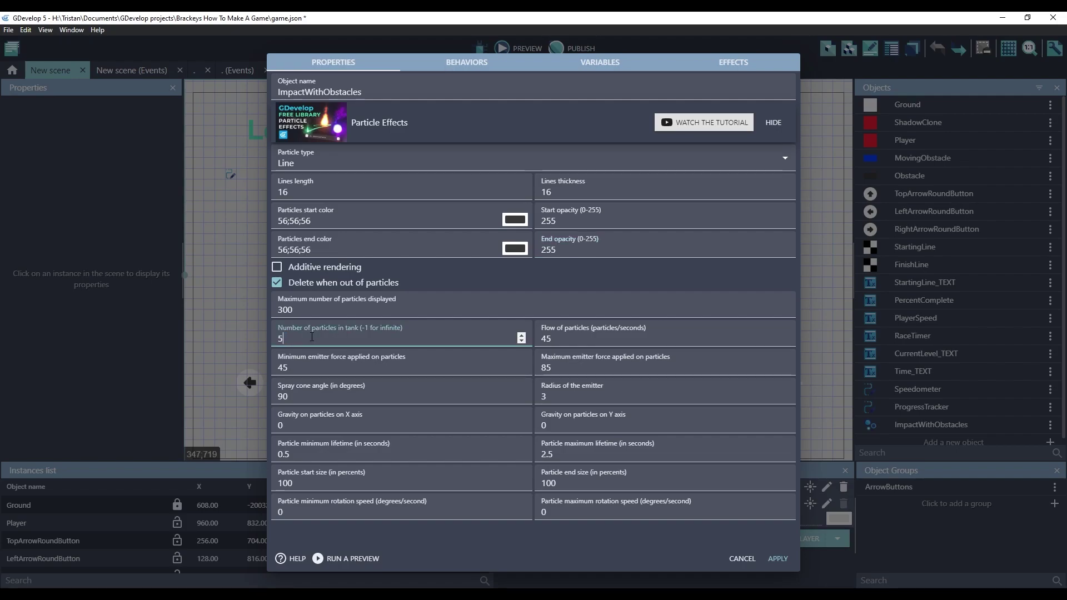
{"action": "double_click", "coordinate": [328, 367]}
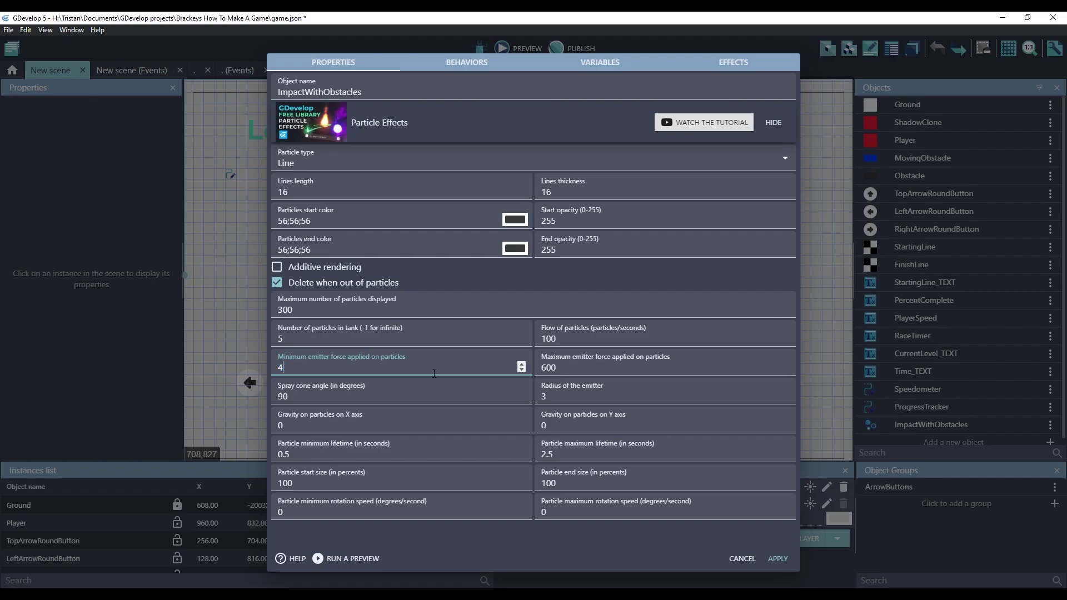
{"action": "type", "text": "400"}
{"action": "double_click", "coordinate": [390, 393]}
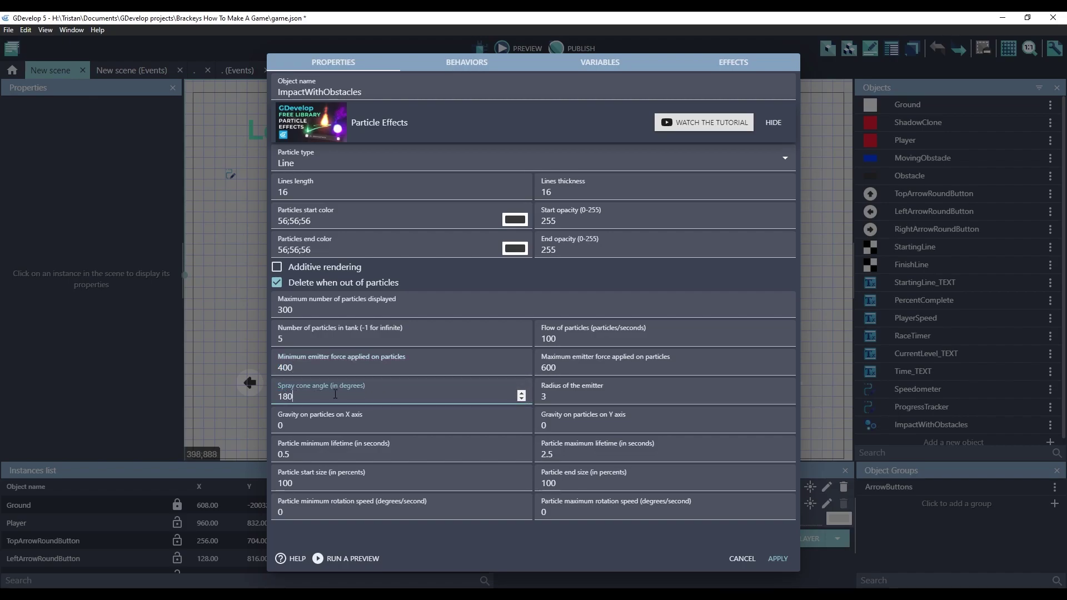
{"action": "double_click", "coordinate": [328, 454]}
{"action": "type", "text": "1"}
{"action": "double_click", "coordinate": [558, 455]}
{"action": "type", "text": "2"}
{"action": "key", "text": "Tab"}
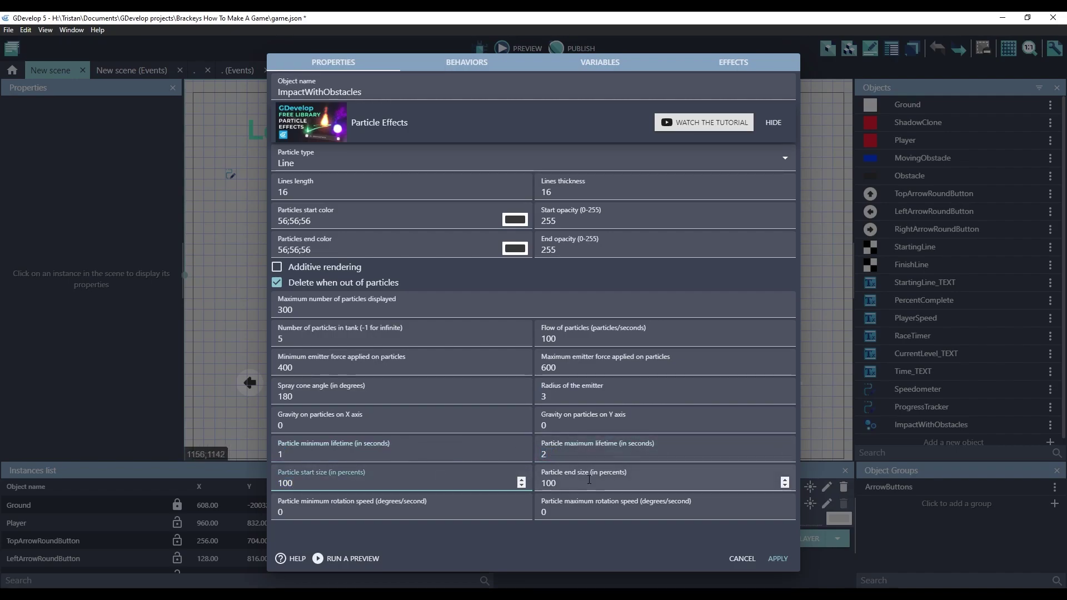
{"action": "double_click", "coordinate": [567, 482]}
{"action": "key", "text": "Tab"}
{"action": "type", "text": "50"}
{"action": "key", "text": "Tab"}
{"action": "type", "text": "500"}
{"action": "key", "text": "Tab"}
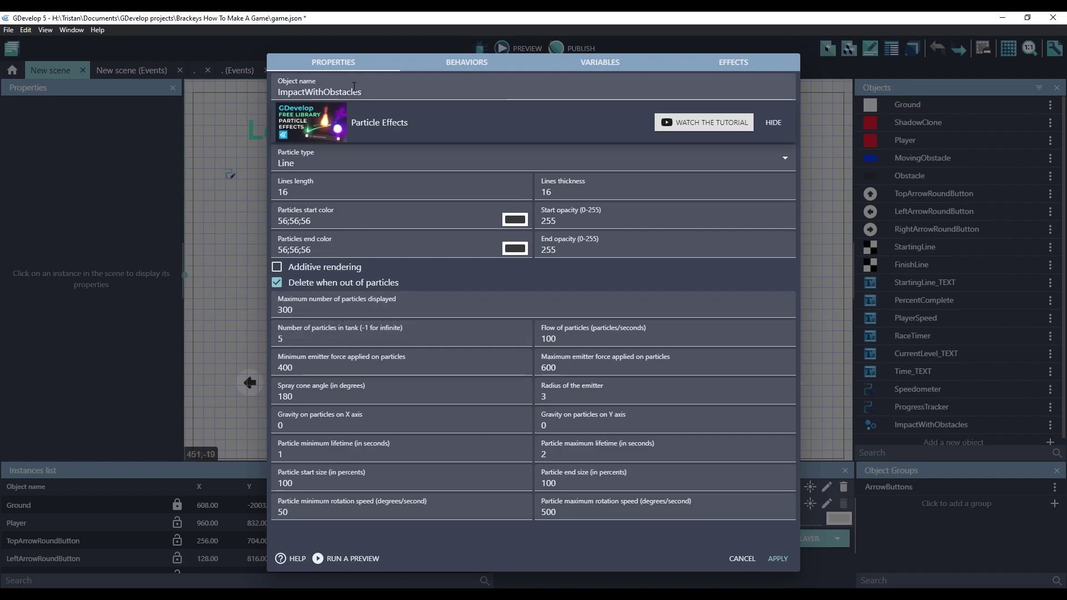
{"action": "left_click", "coordinate": [777, 559]}
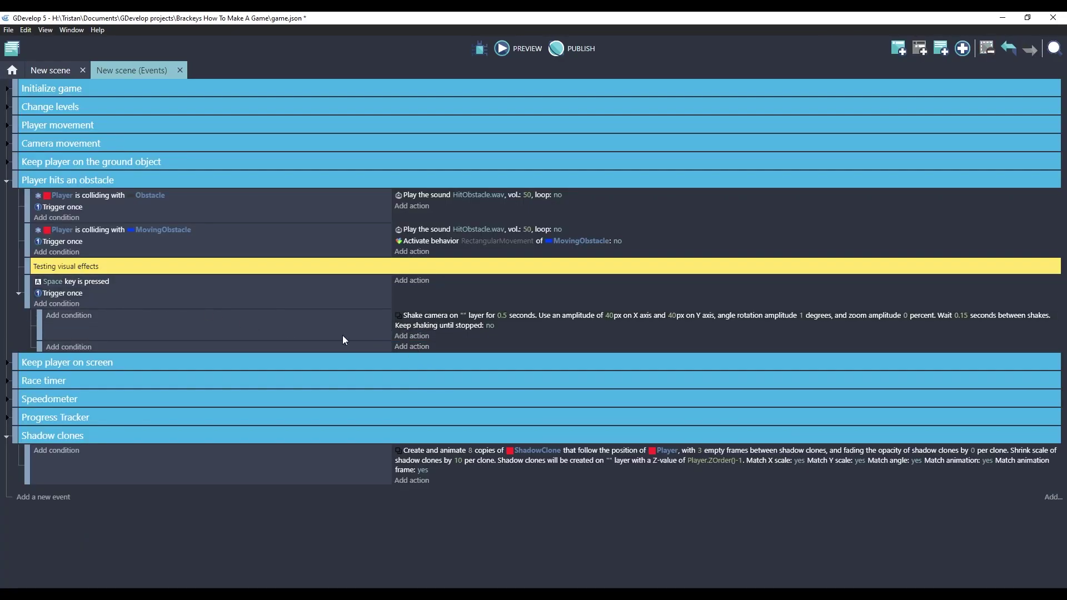
Step: Add a Create object action for ImpactWithObstacles, with Y position Player.CenterY()
{"action": "left_click", "coordinate": [414, 348]}
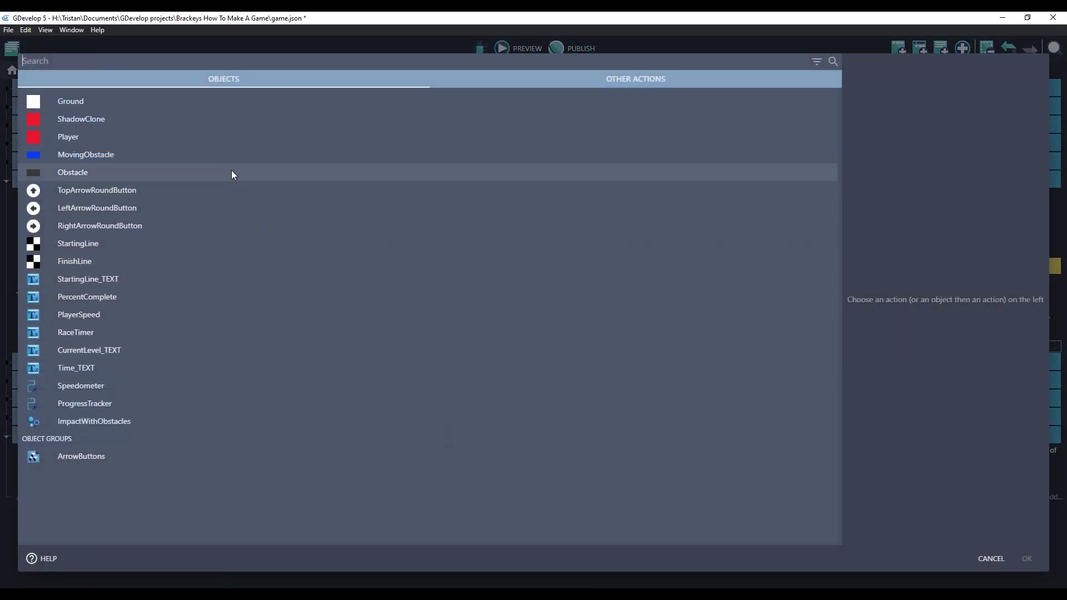
{"action": "left_click", "coordinate": [91, 424]}
{"action": "left_click", "coordinate": [498, 84]}
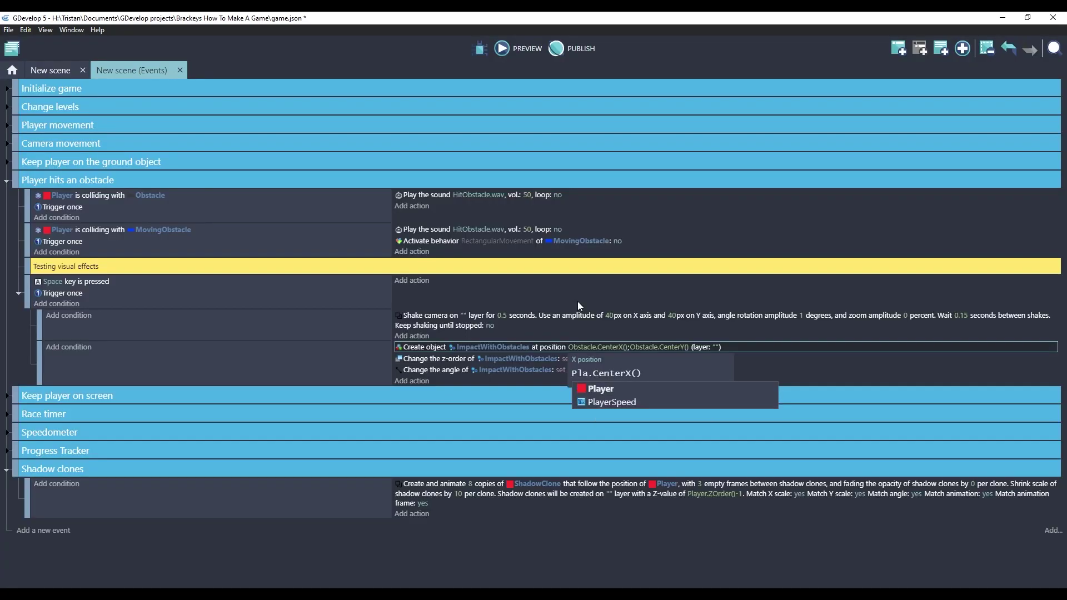
{"action": "left_click", "coordinate": [651, 348]}
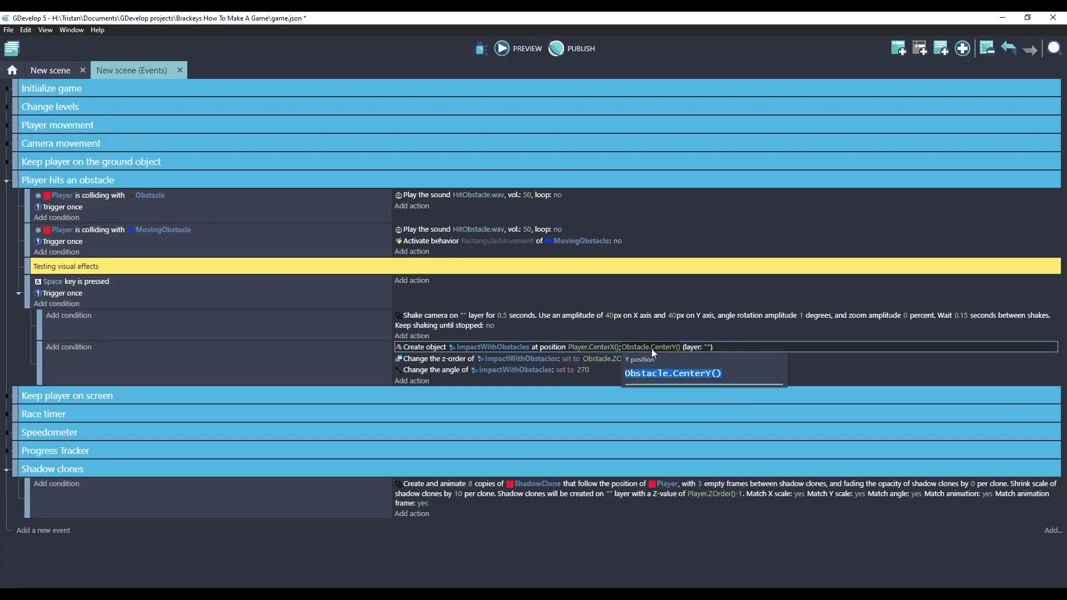
{"action": "left_click", "coordinate": [658, 373]}
{"action": "key", "text": "BackSpace"}
{"action": "key", "text": "BackSpace"}
{"action": "key", "text": "BackSpace"}
{"action": "key", "text": "BackSpace"}
{"action": "key", "text": "BackSpace"}
{"action": "key", "text": "BackSpace"}
{"action": "key", "text": "BackSpace"}
{"action": "key", "text": "BackSpace"}
{"action": "type", "text": "Player"}
{"action": "key", "text": "Return"}
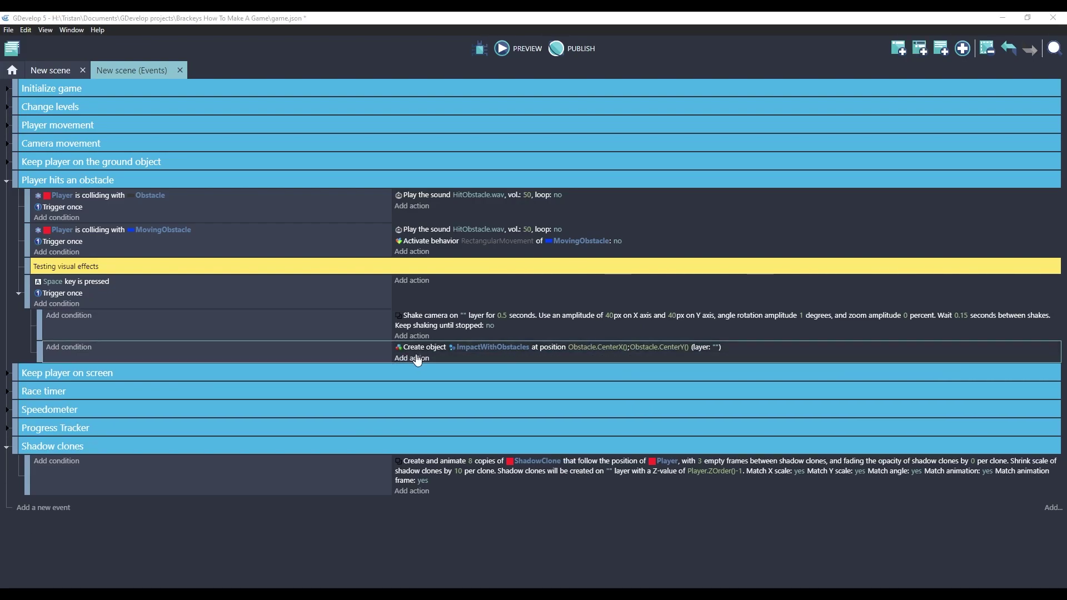
Step: Add a Z order action placing the particles at Obstacle.ZOrder()-1
{"action": "left_click", "coordinate": [418, 359]}
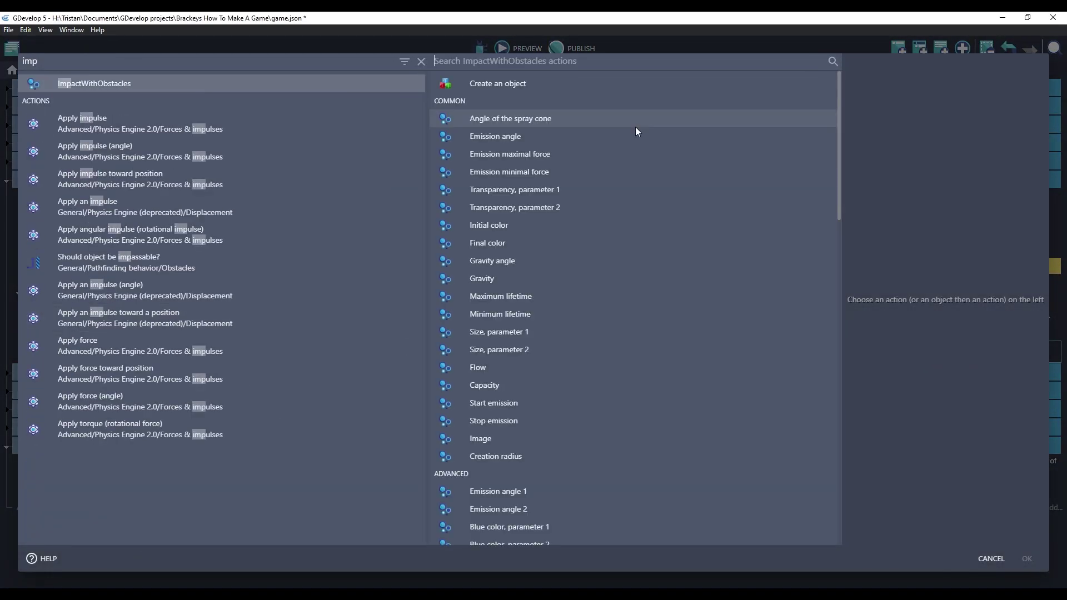
{"action": "type", "text": "z o"}
{"action": "key", "text": "Return"}
{"action": "left_click", "coordinate": [760, 128]}
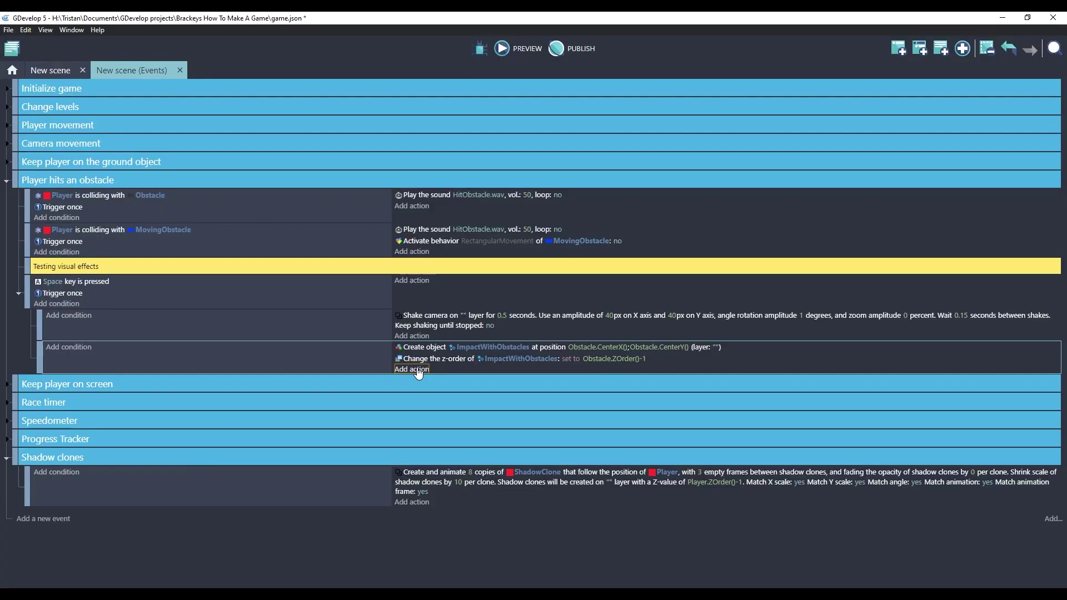
Step: Add an action setting the ImpactWithObstacles angle to 270
{"action": "left_click", "coordinate": [418, 369]}
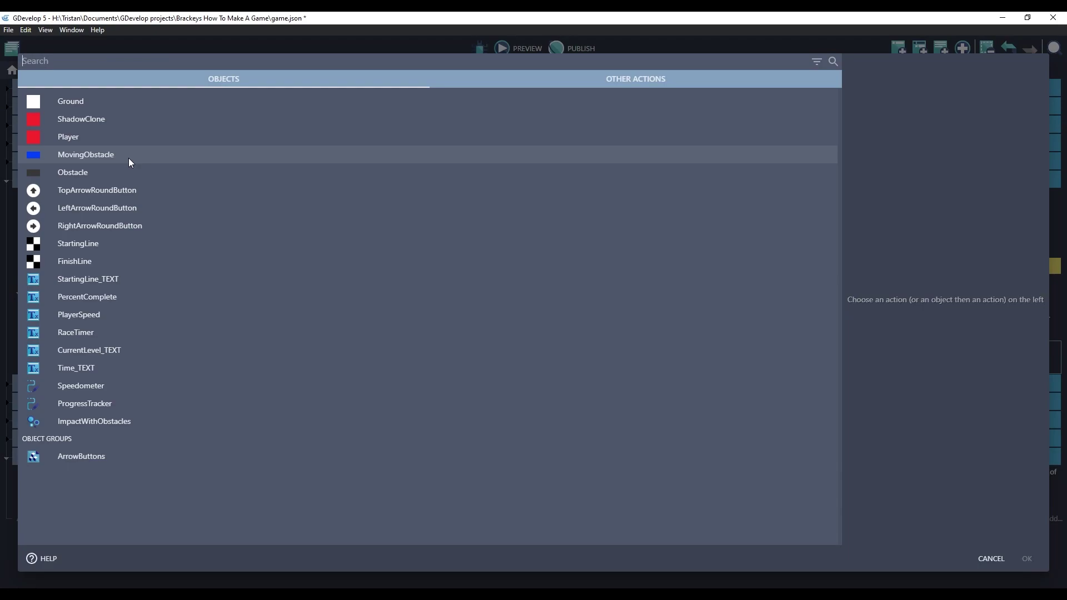
{"action": "left_click", "coordinate": [92, 421]}
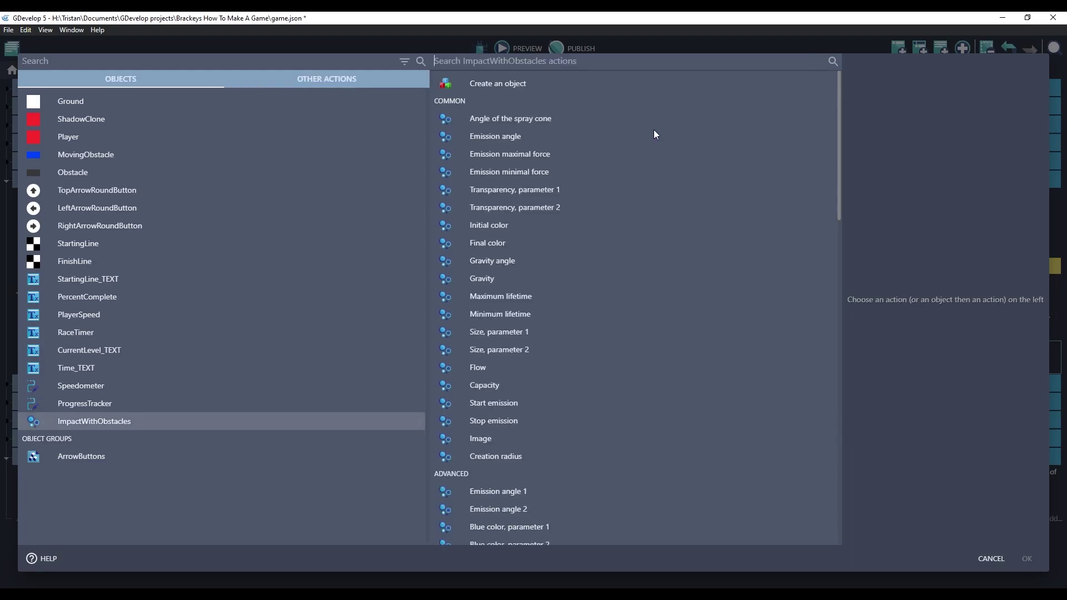
{"action": "type", "text": "angle"}
{"action": "left_click", "coordinate": [569, 101]}
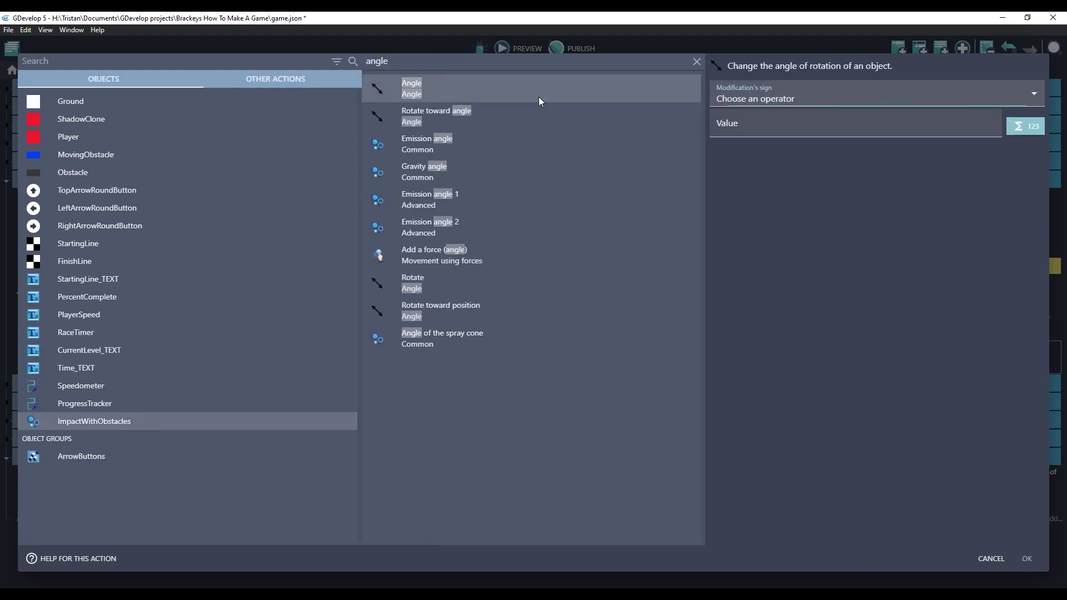
{"action": "left_click", "coordinate": [740, 100]}
{"action": "left_click", "coordinate": [732, 123]}
{"action": "type", "text": "270"}
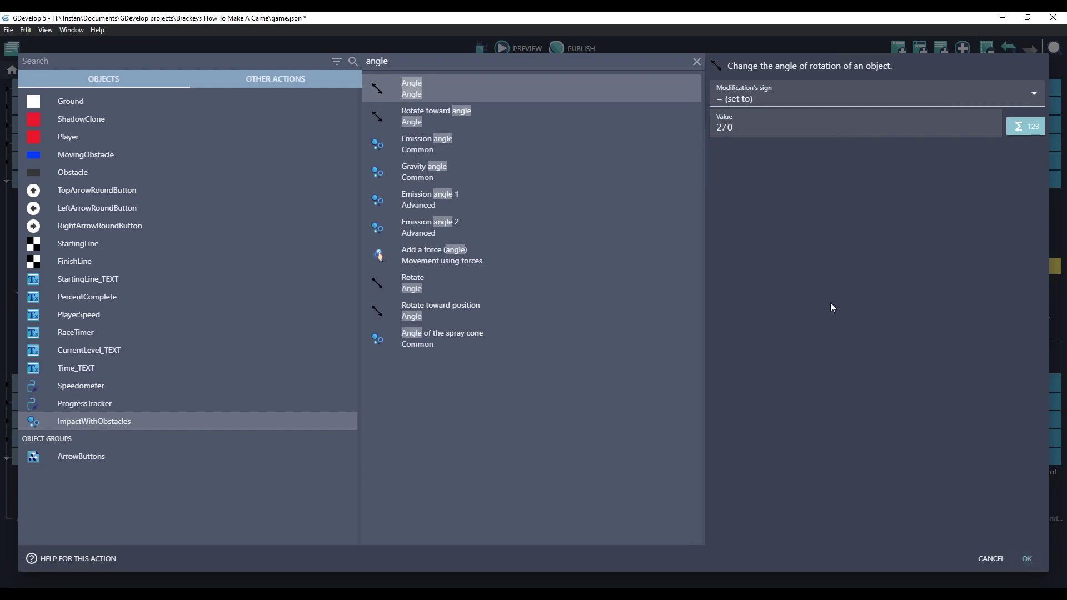
{"action": "left_click", "coordinate": [1029, 559]}
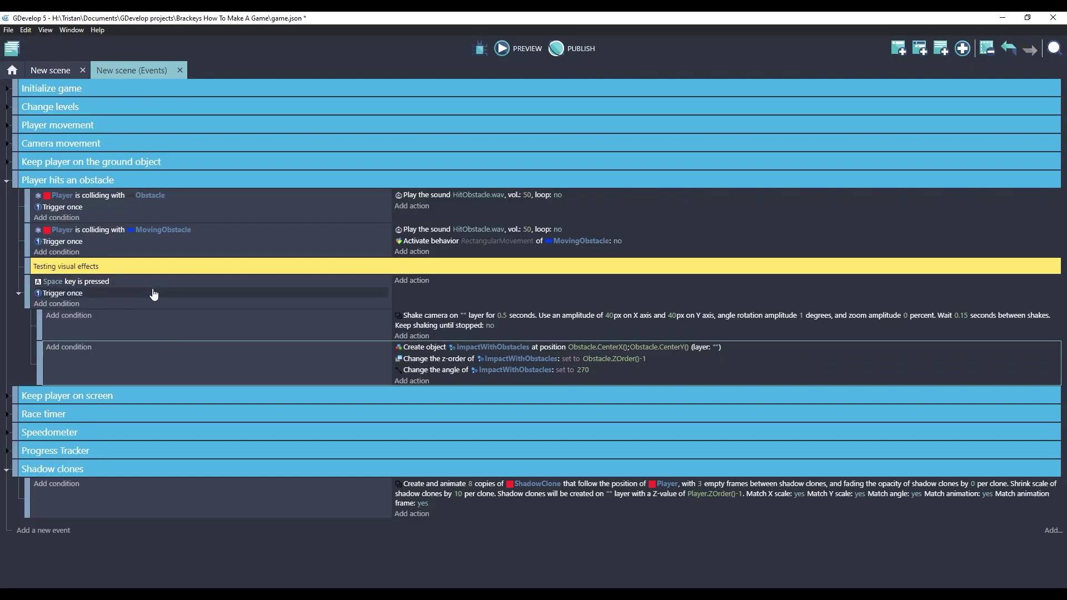
{"action": "left_click", "coordinate": [361, 334]}
{"action": "left_click", "coordinate": [352, 365]}
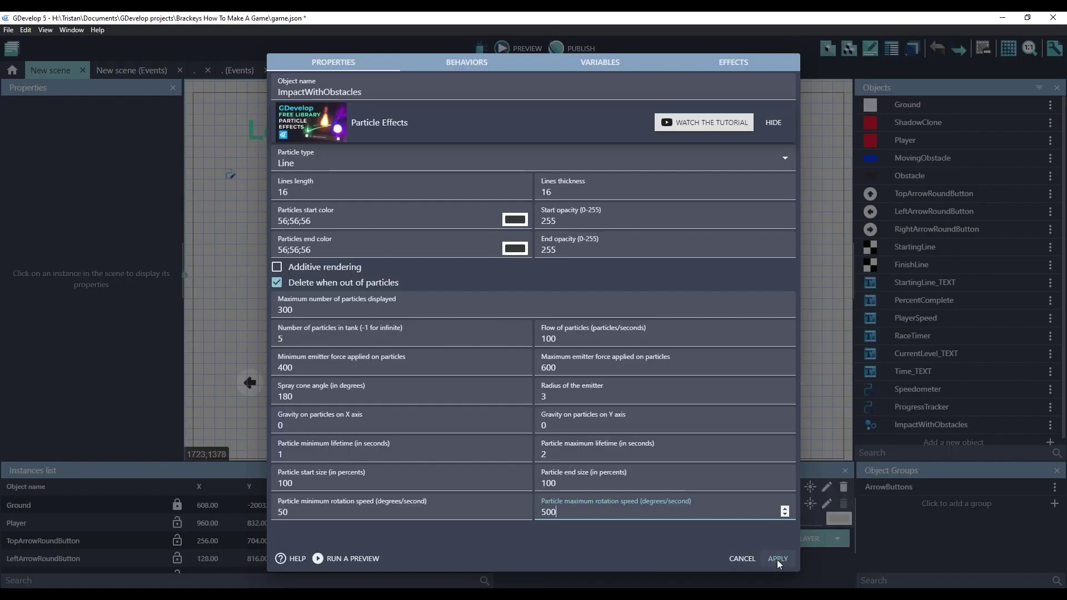
Step: Preview the game to test the impact particles, then select the Player-Obstacle collision event
{"action": "left_click", "coordinate": [778, 558]}
{"action": "left_click", "coordinate": [501, 49]}
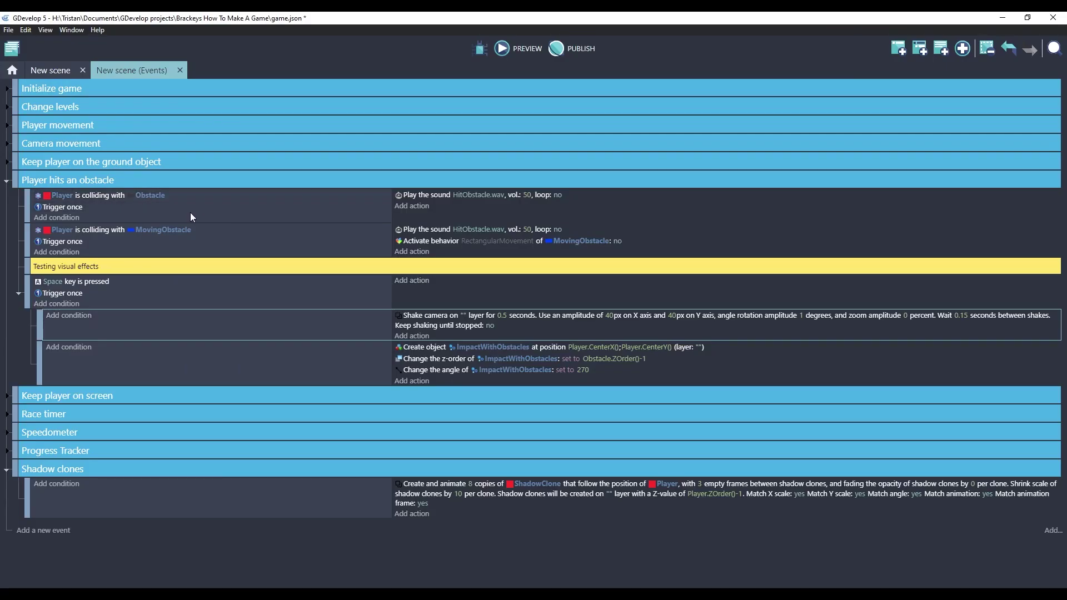
{"action": "left_click", "coordinate": [111, 208]}
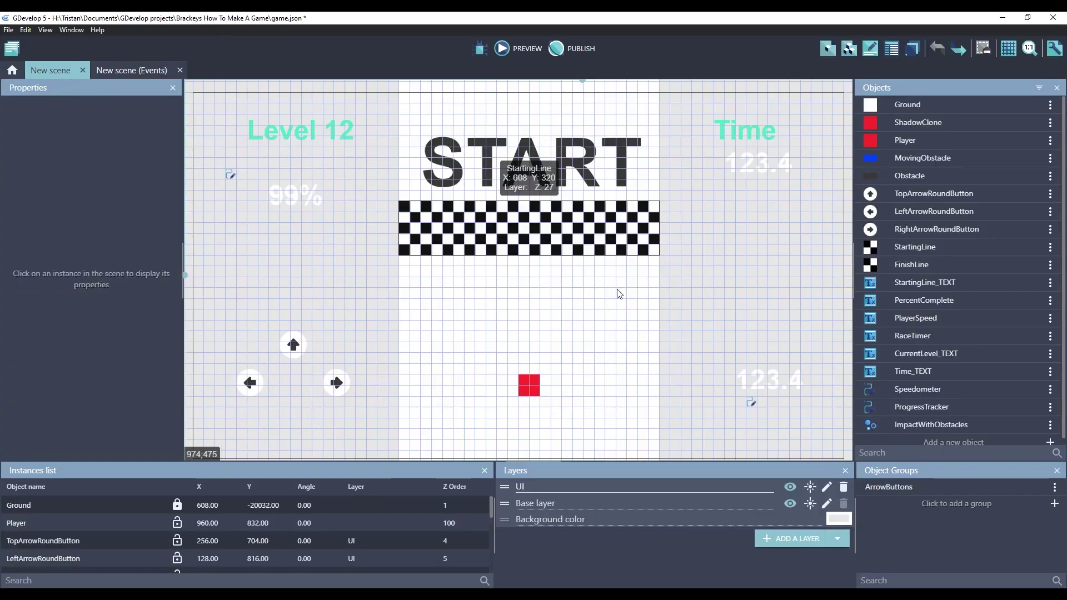
Step: In the scene editor, add Obstacle and MovingObstacle as members of ObstacleGroup and apply
{"action": "left_click", "coordinate": [50, 70]}
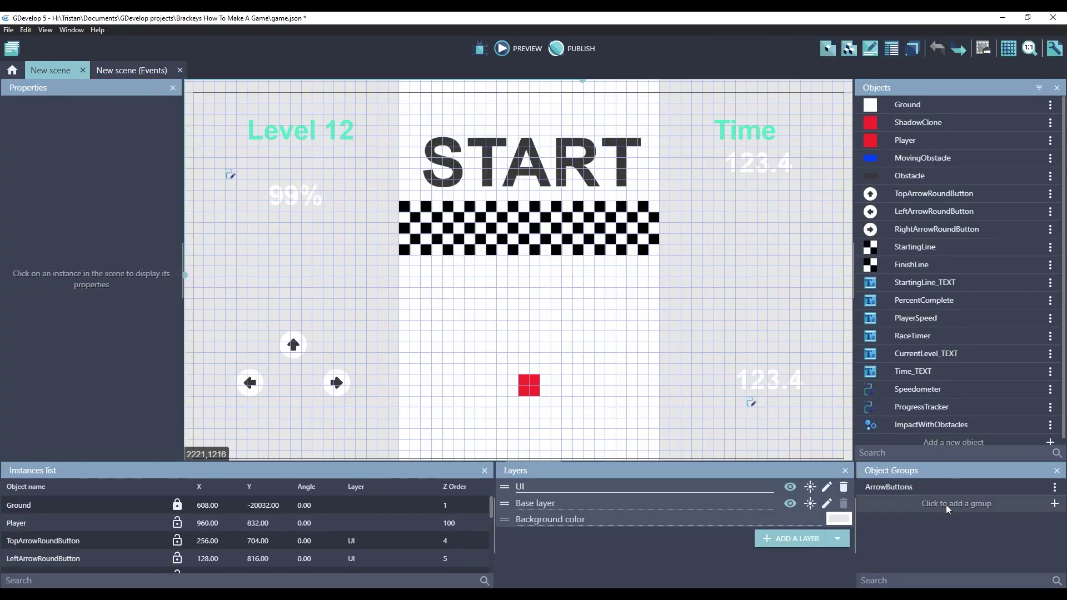
{"action": "left_click", "coordinate": [961, 509]}
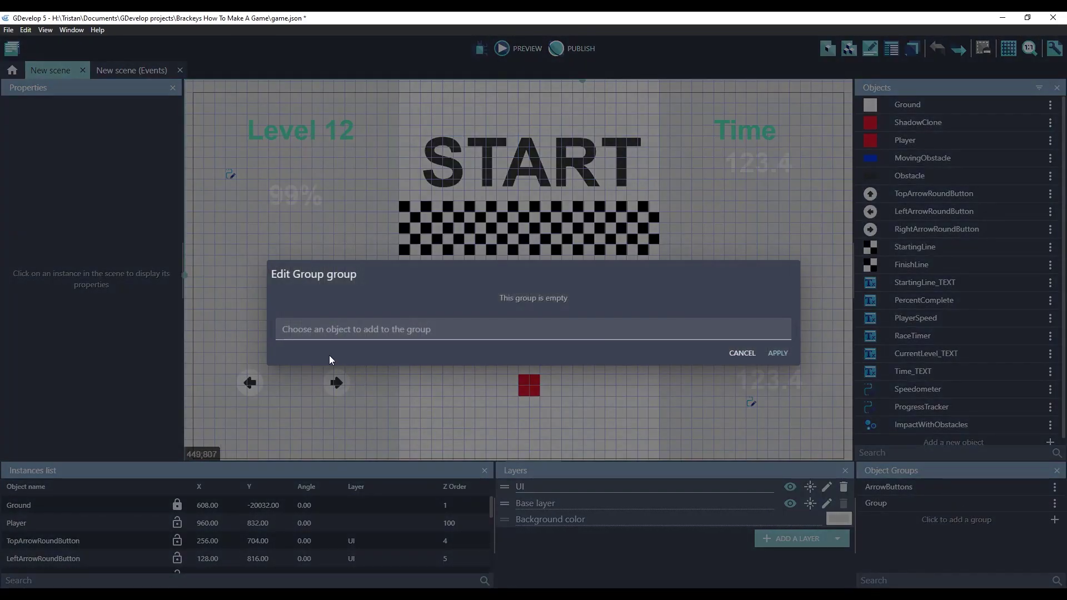
{"action": "left_click", "coordinate": [326, 333]}
{"action": "left_click", "coordinate": [338, 432]}
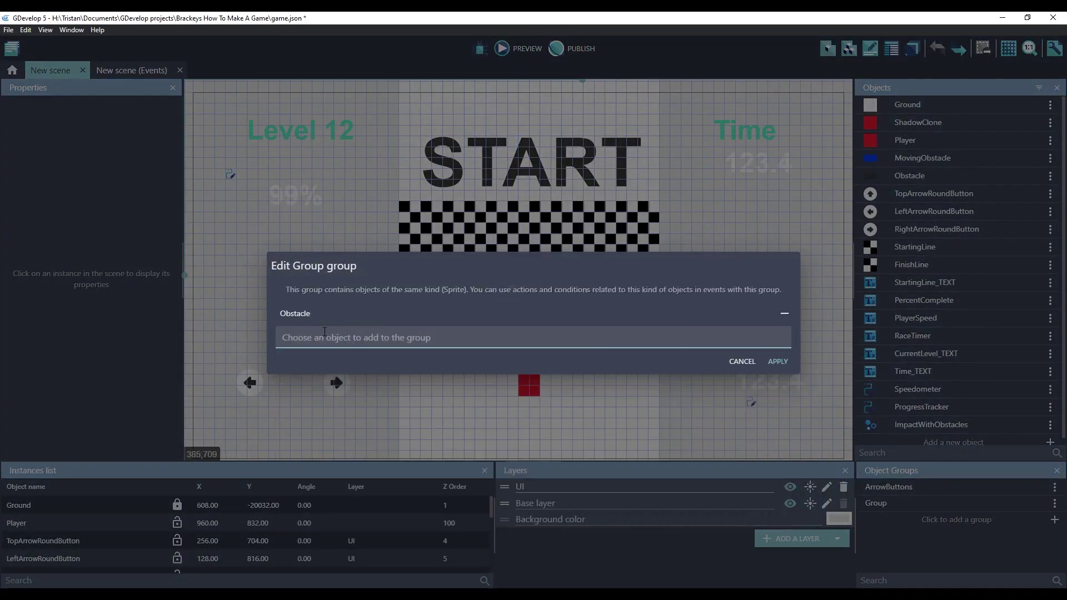
{"action": "left_click", "coordinate": [325, 332]}
{"action": "left_click", "coordinate": [338, 419]}
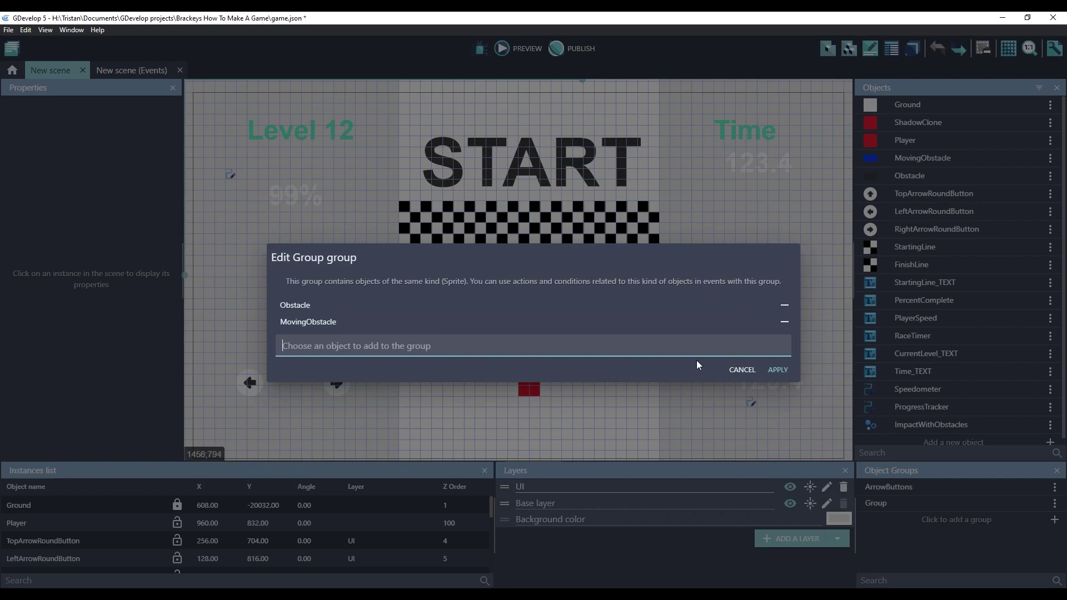
{"action": "left_click", "coordinate": [778, 370]}
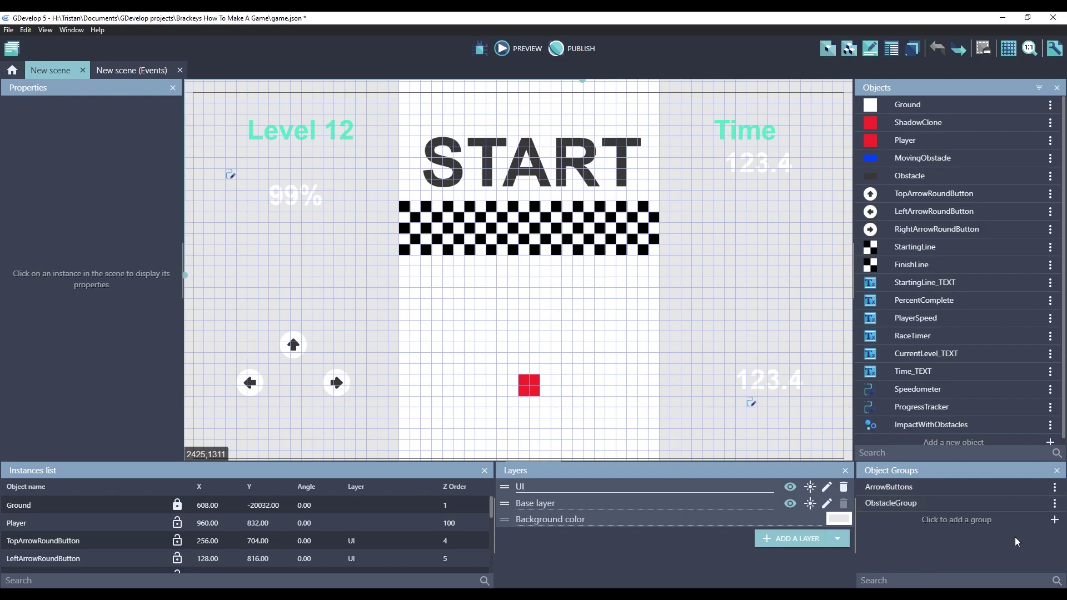
Step: Copy the MovingObstacle collision condition into the empty event and change its object to ObstacleGroup
{"action": "left_click", "coordinate": [132, 70]}
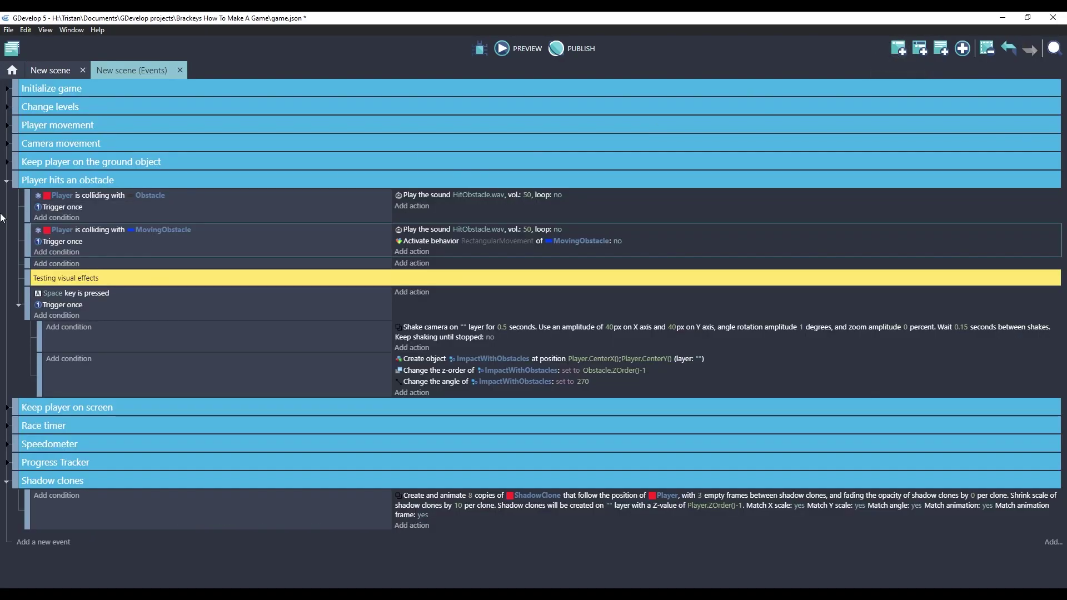
{"action": "right_click", "coordinate": [96, 231]}
{"action": "left_click", "coordinate": [114, 250]}
{"action": "left_click", "coordinate": [139, 263]}
{"action": "key", "text": "ctrl+v"}
{"action": "left_click", "coordinate": [168, 265]}
{"action": "left_click", "coordinate": [156, 288]}
{"action": "scroll", "coordinate": [189, 426], "scroll_direction": "down", "scroll_amount": 5}
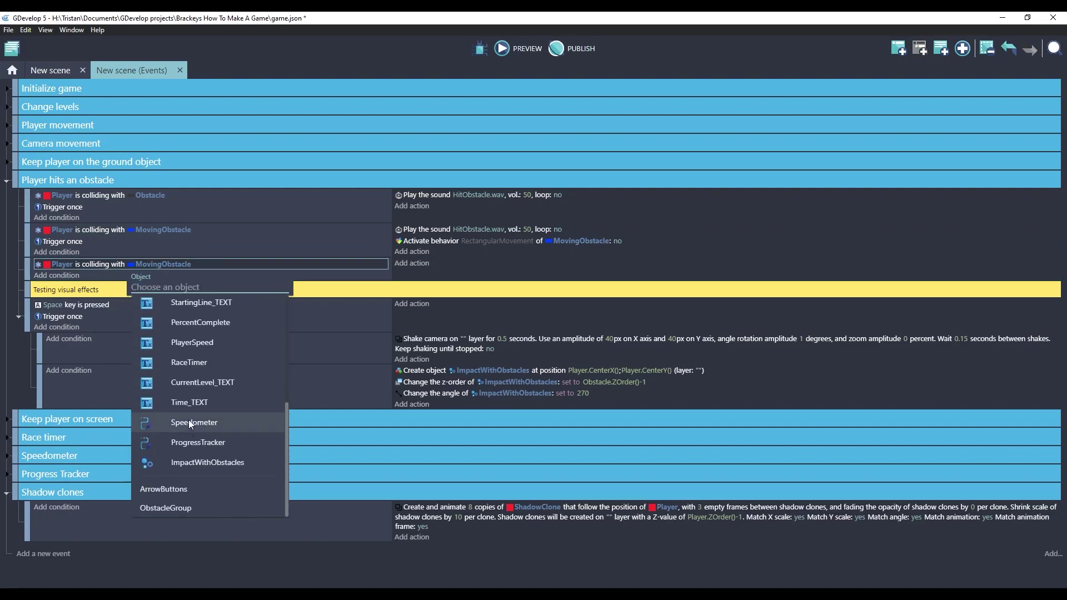
{"action": "left_click", "coordinate": [169, 477]}
Step: Add Trigger once and the particle and camera shake sub-events under ObstacleGroup, removing the empty sub-event
{"action": "left_click", "coordinate": [65, 243]}
{"action": "left_click", "coordinate": [112, 277]}
{"action": "left_click", "coordinate": [164, 366]}
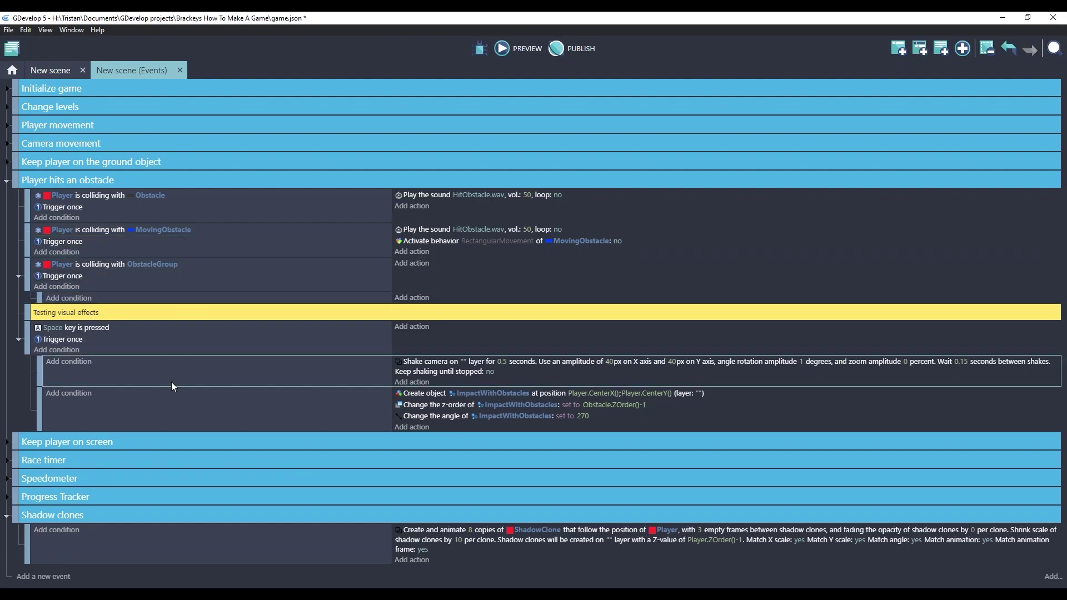
{"action": "left_click", "coordinate": [198, 416]}
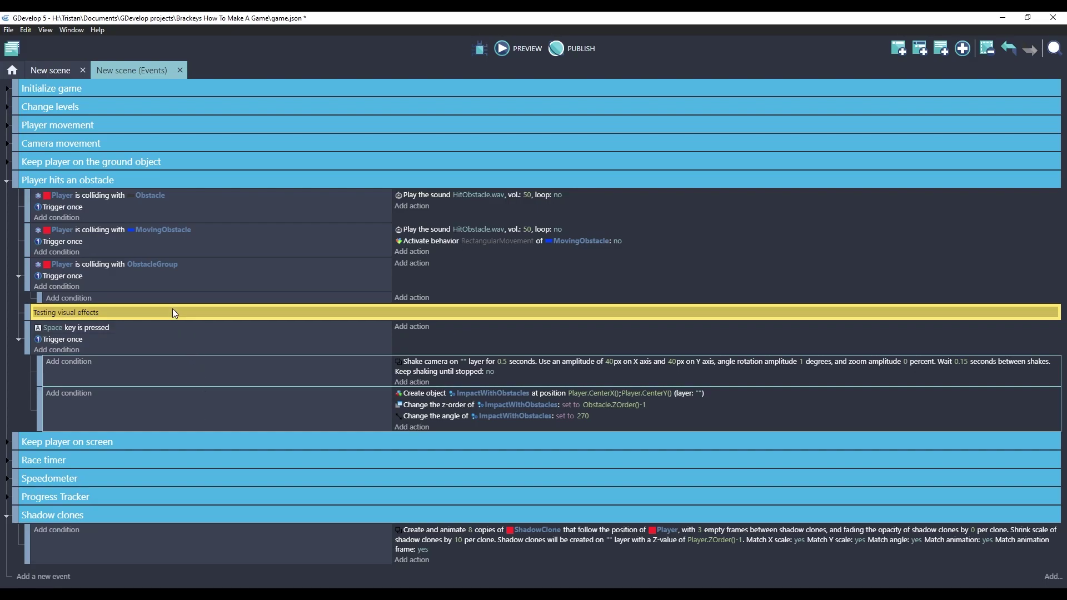
{"action": "left_click", "coordinate": [160, 299]}
{"action": "key", "text": "ctrl+v"}
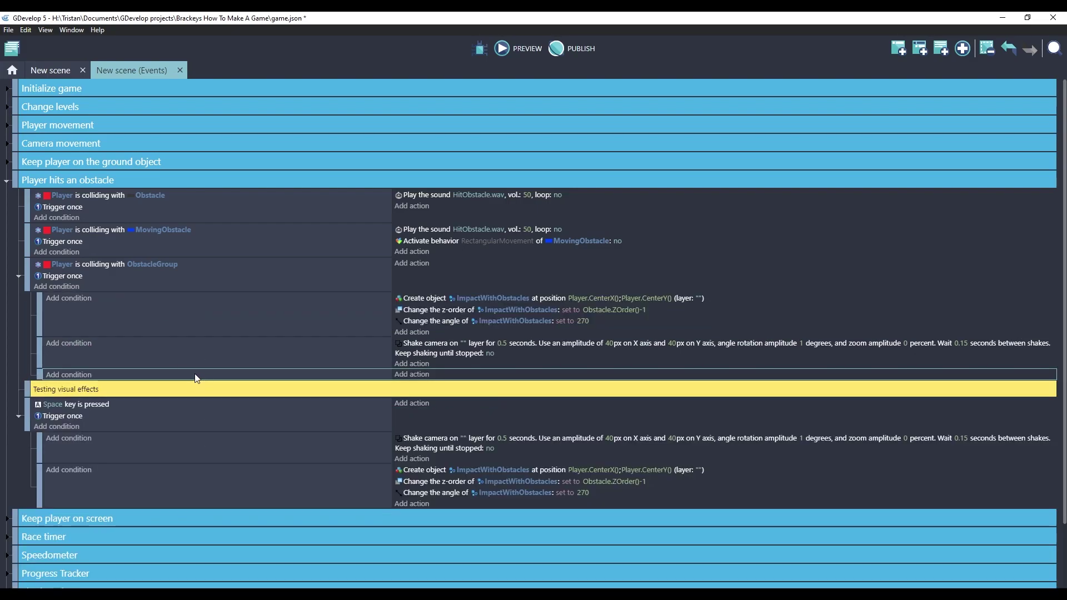
{"action": "key", "text": "Delete"}
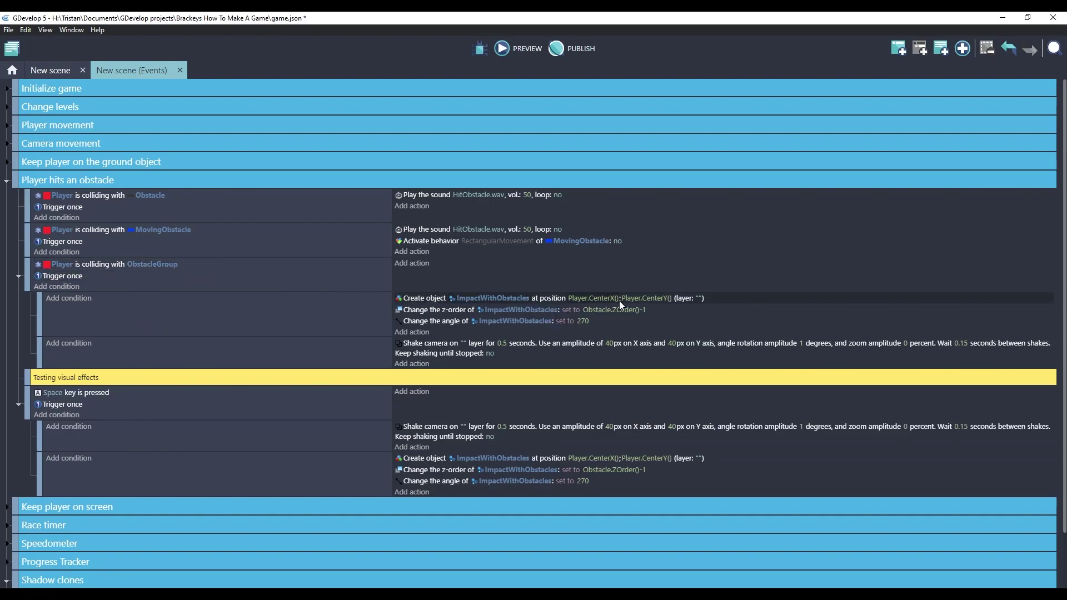
Step: Launch a preview and accelerate down the track, weaving between the oncoming obstacles
{"action": "left_click", "coordinate": [505, 58]}
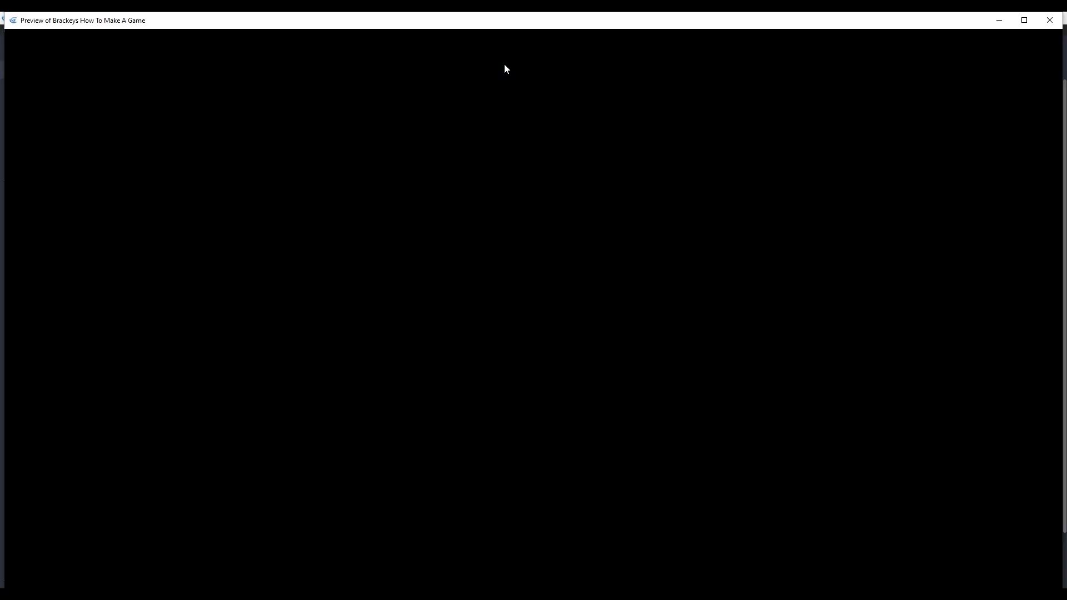
{"action": "key", "text": "Up"}
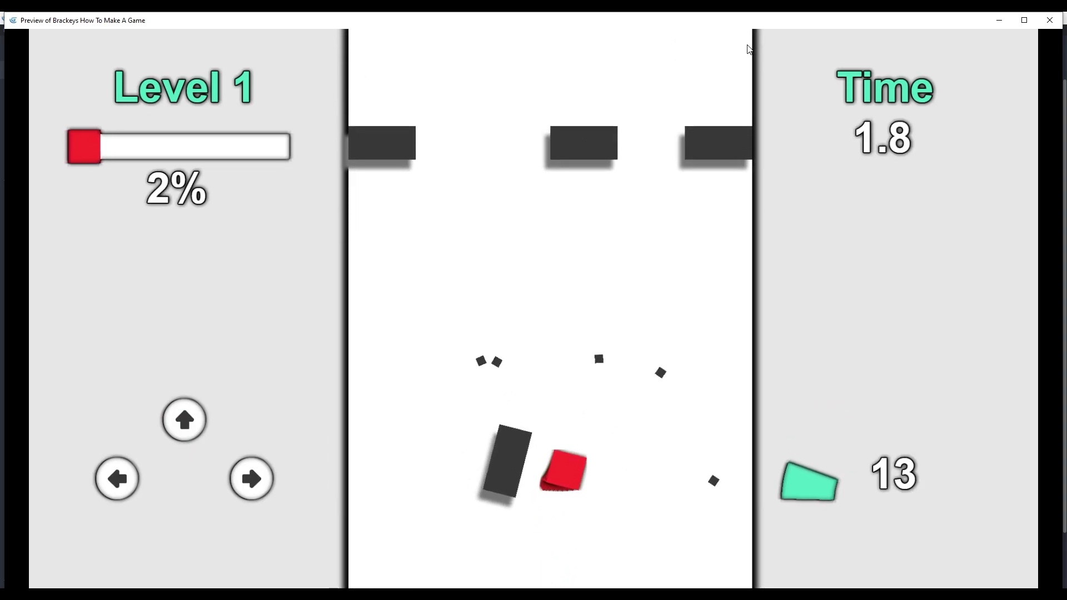
{"action": "key", "text": "Up"}
{"action": "key", "text": "Left"}
{"action": "key", "text": "Right"}
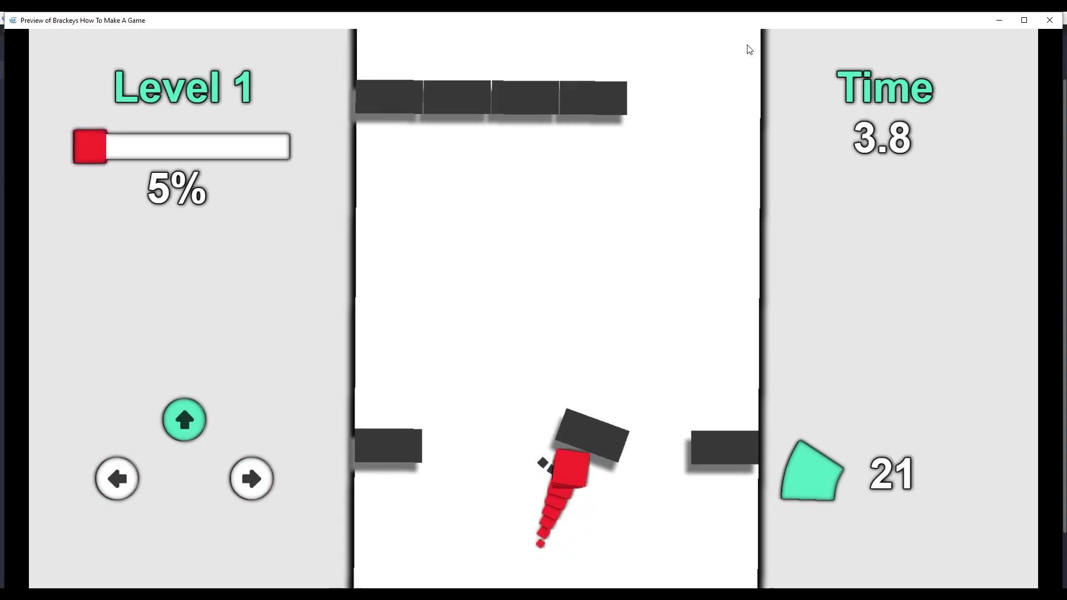
{"action": "key", "text": "Right"}
{"action": "key", "text": "Left"}
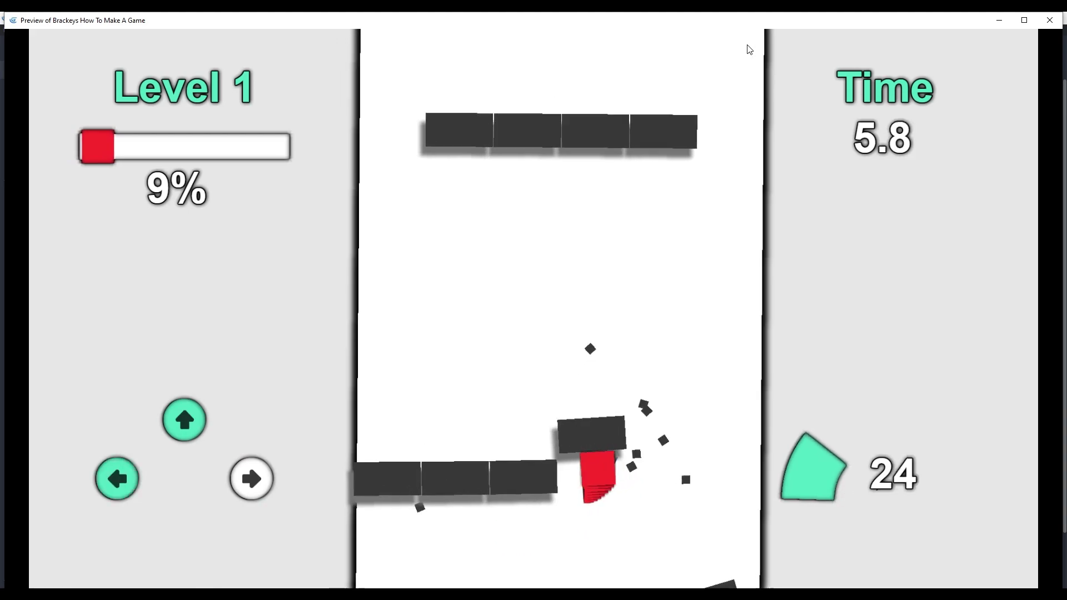
{"action": "key", "text": "Right"}
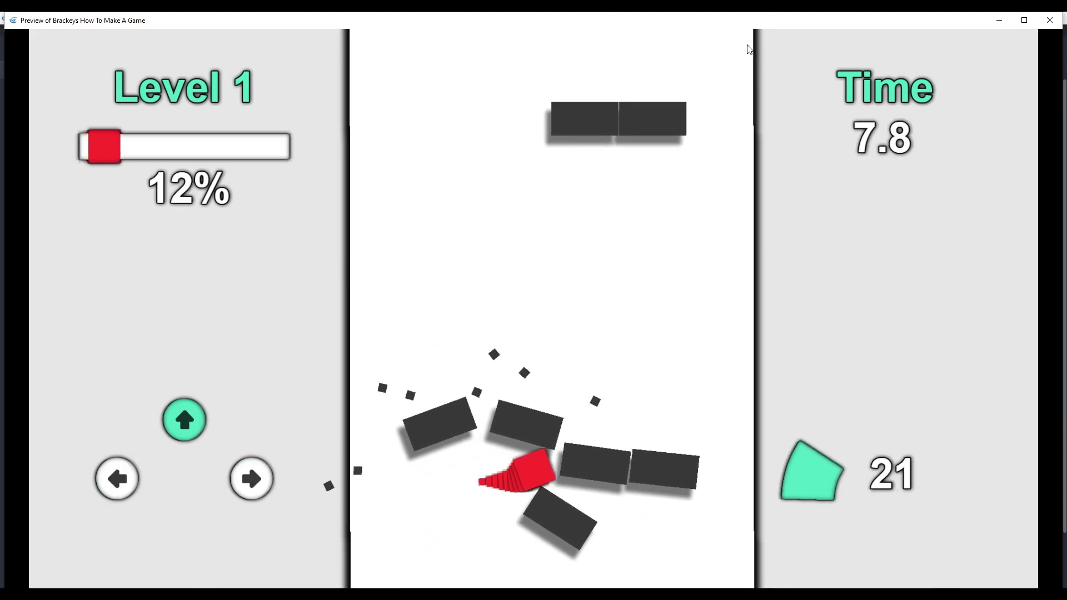
{"action": "key", "text": "Right"}
{"action": "key", "text": "Left"}
Step: Keep dodging blocks left and right, then speed up to crash into obstacles
{"action": "key", "text": "Right"}
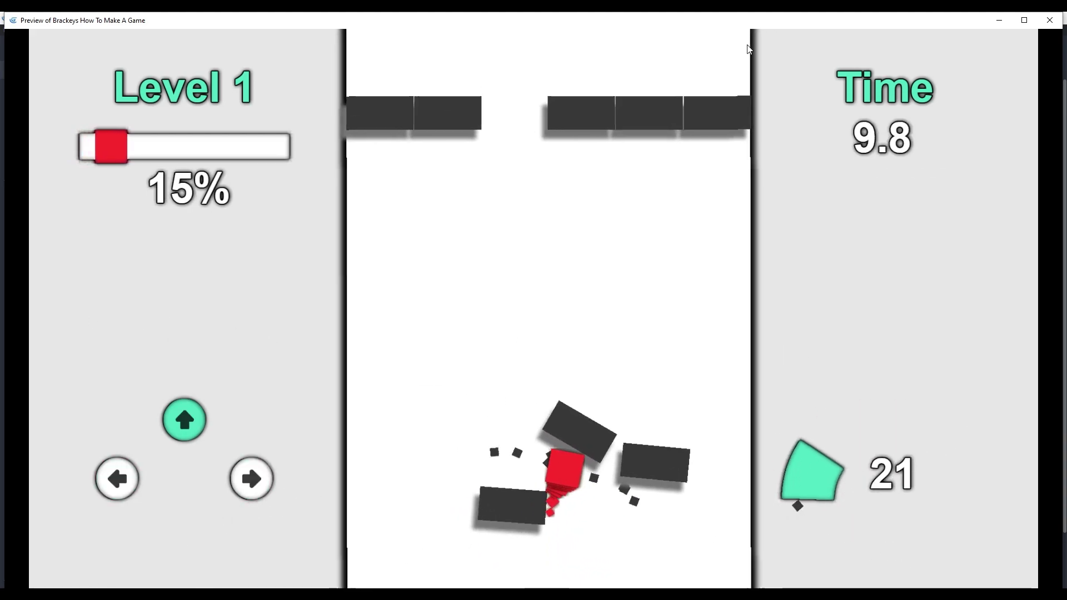
{"action": "key", "text": "Left"}
{"action": "key", "text": "Right"}
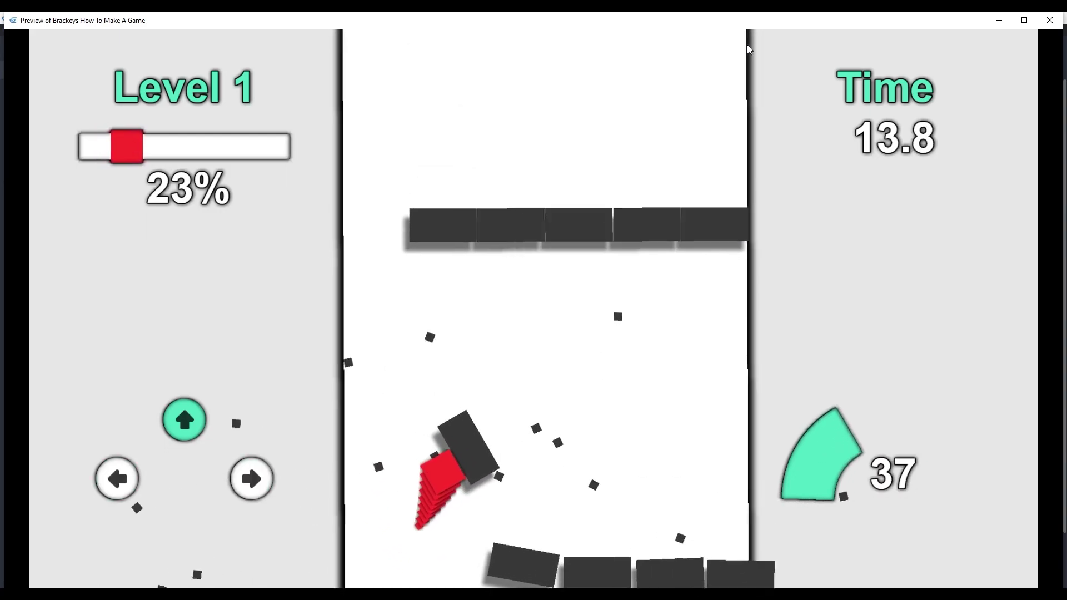
{"action": "key", "text": "Right"}
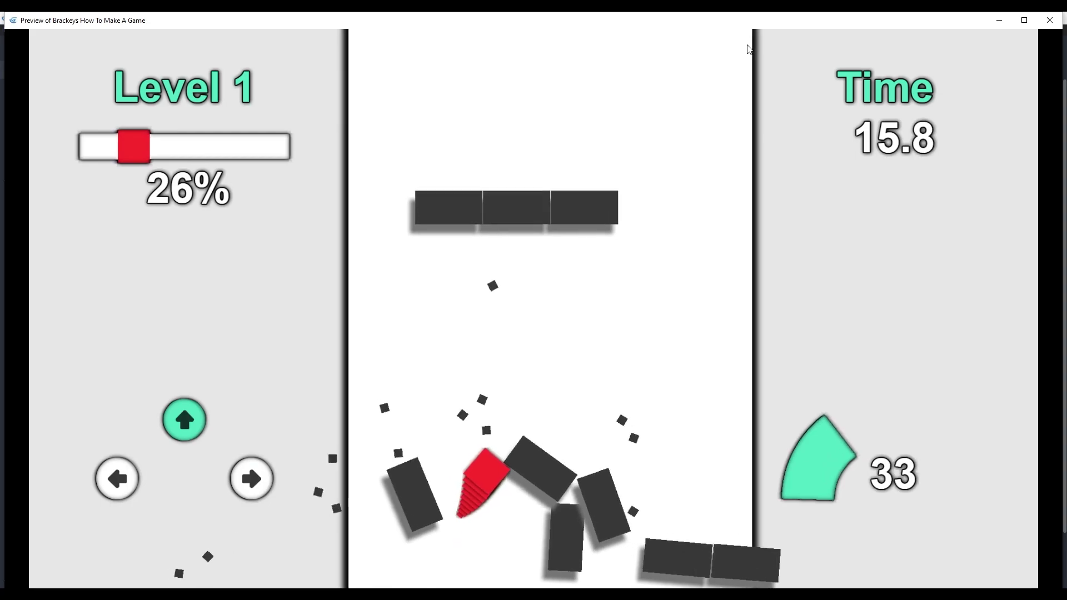
{"action": "key", "text": "Right"}
{"action": "key", "text": "Left"}
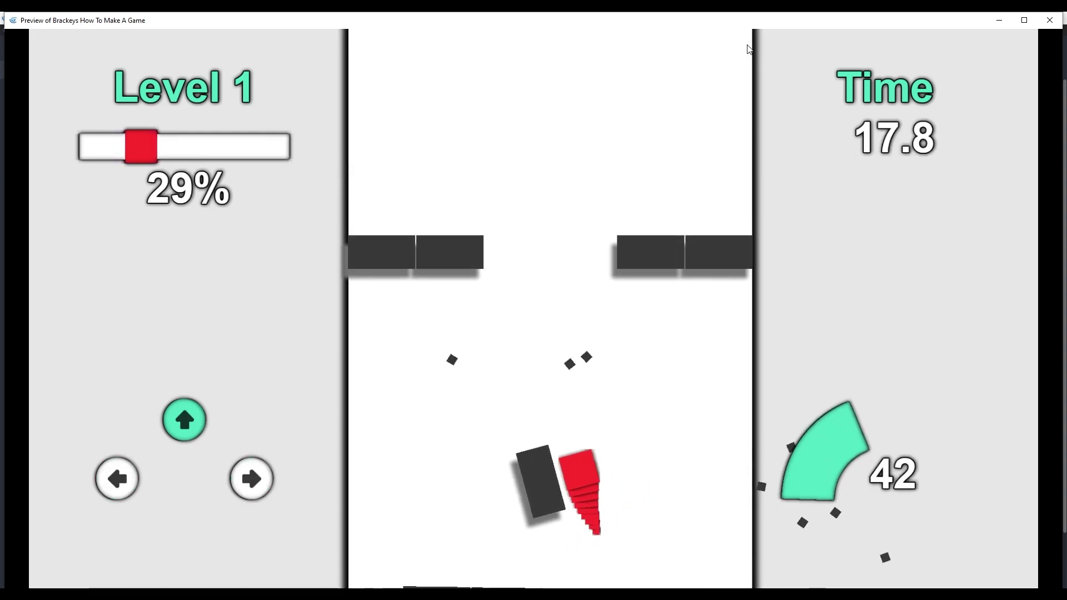
{"action": "key", "text": "Up"}
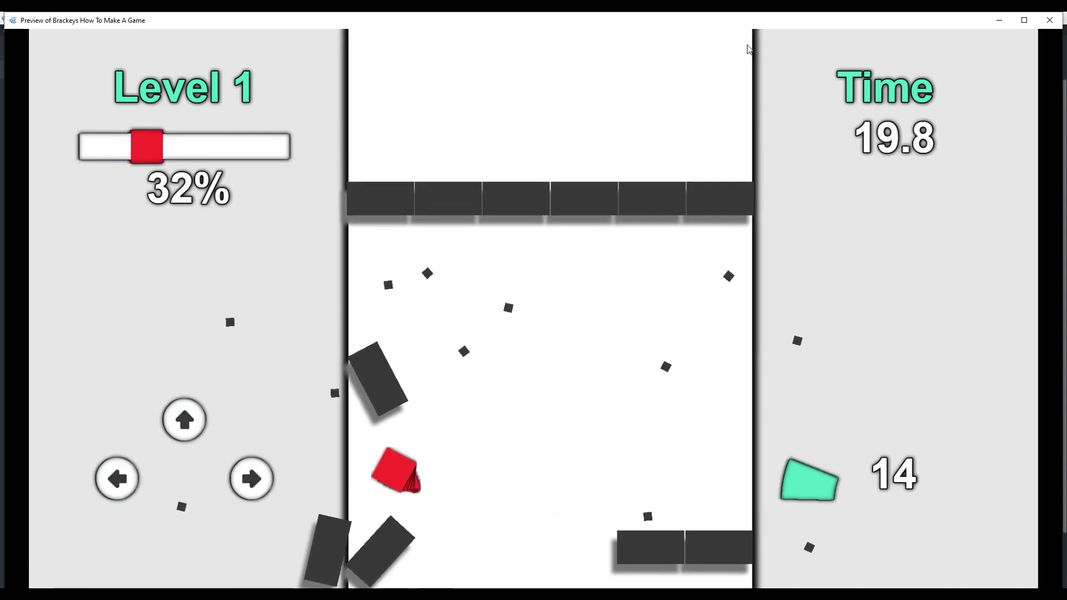
{"action": "key", "text": "Up"}
{"action": "key", "text": "Right"}
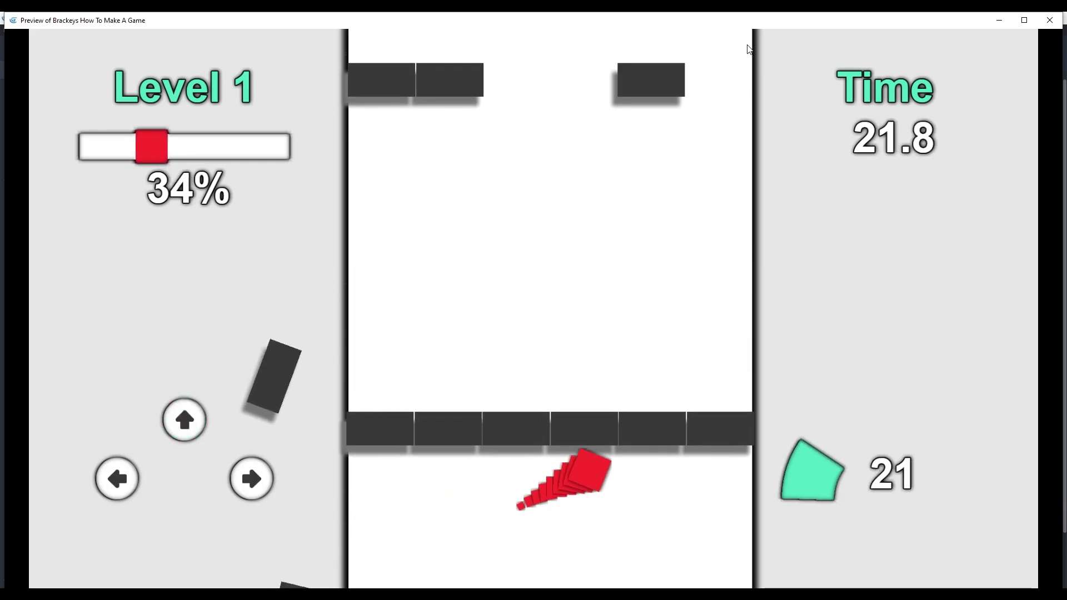
{"action": "key", "text": "Left"}
{"action": "key", "text": "Up"}
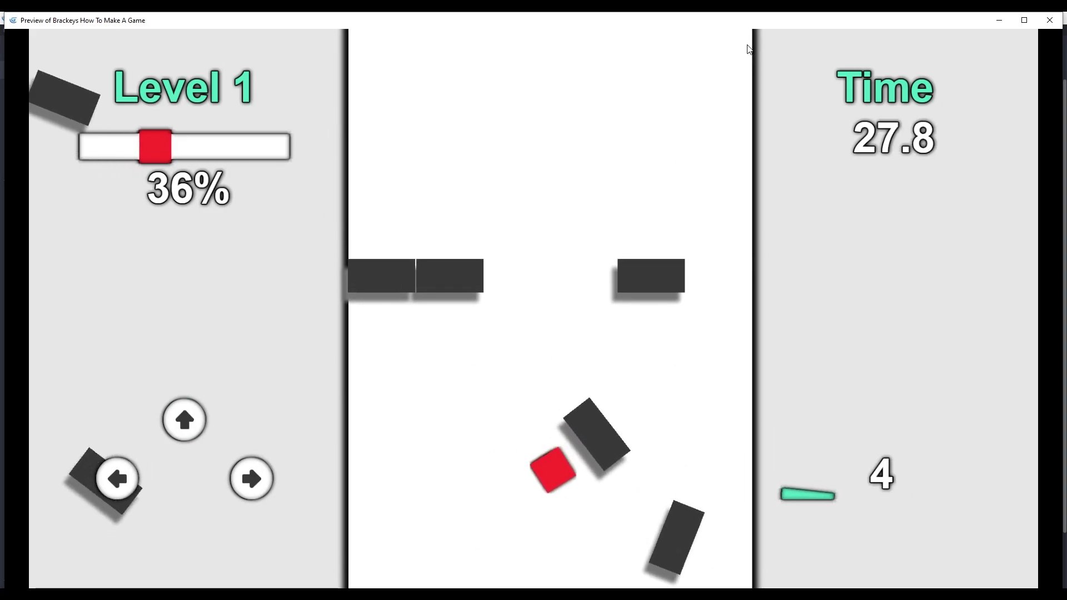
{"action": "key", "text": "Up"}
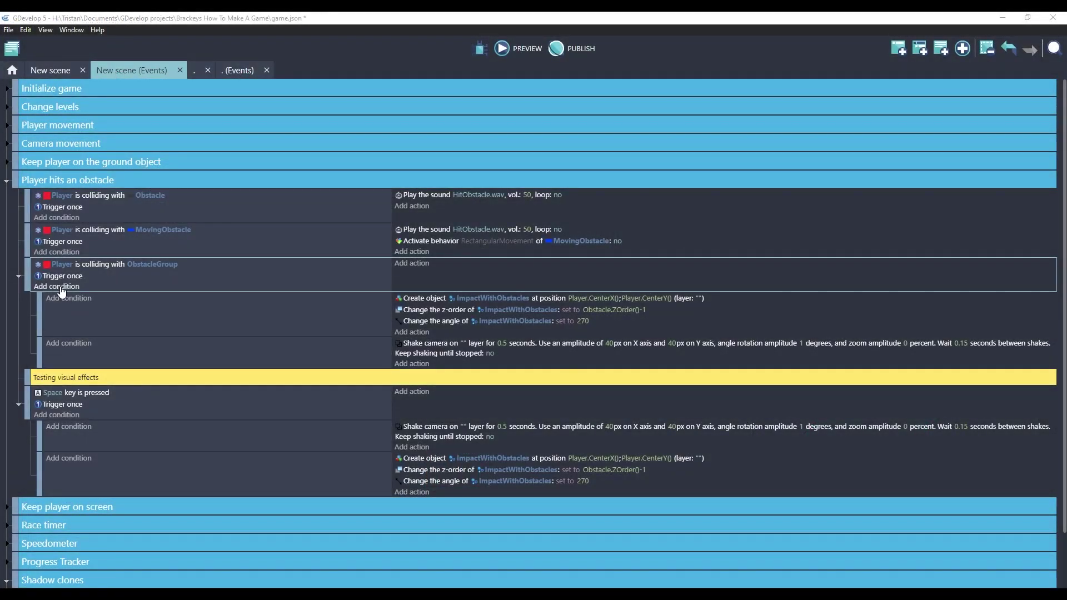
Step: Add a Compare two numbers condition: ToNumber(PlayerSpeed.String()) > 70 to the ObstacleGroup collision event
{"action": "left_click", "coordinate": [61, 288]}
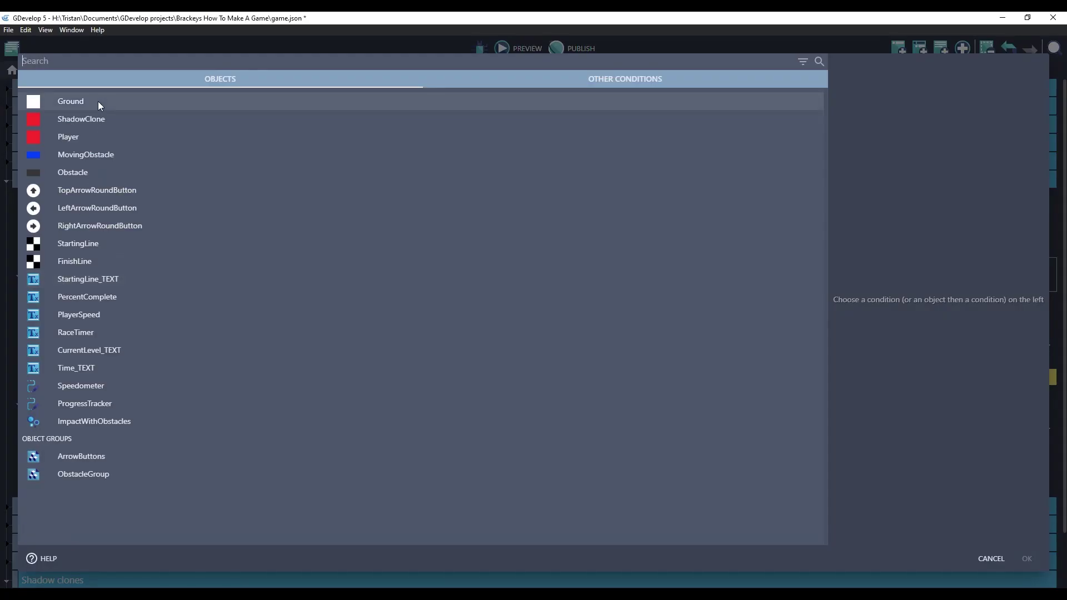
{"action": "type", "text": "two"}
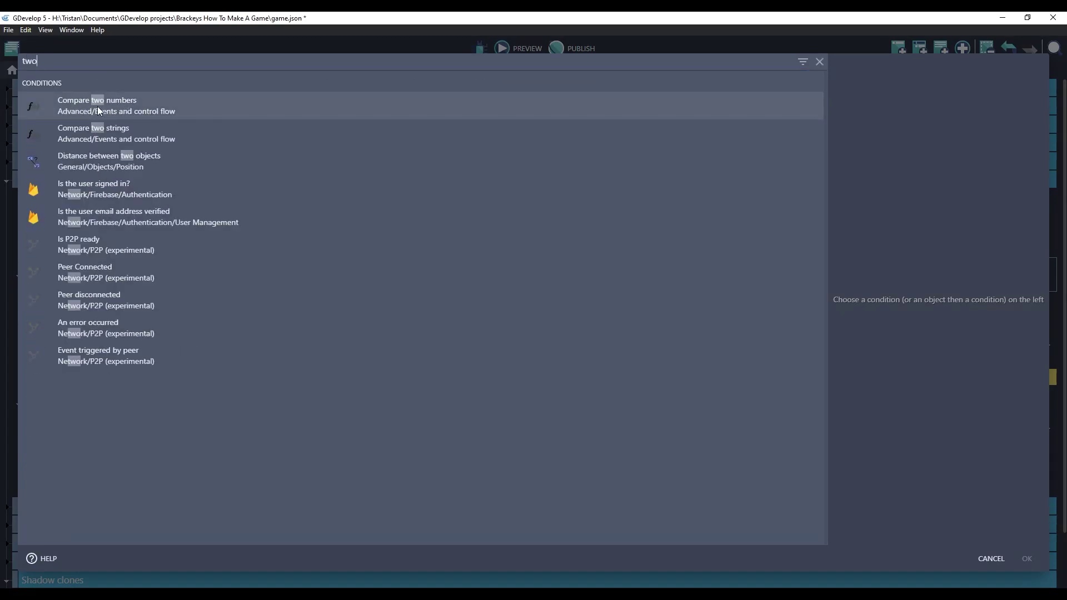
{"action": "left_click", "coordinate": [160, 107]}
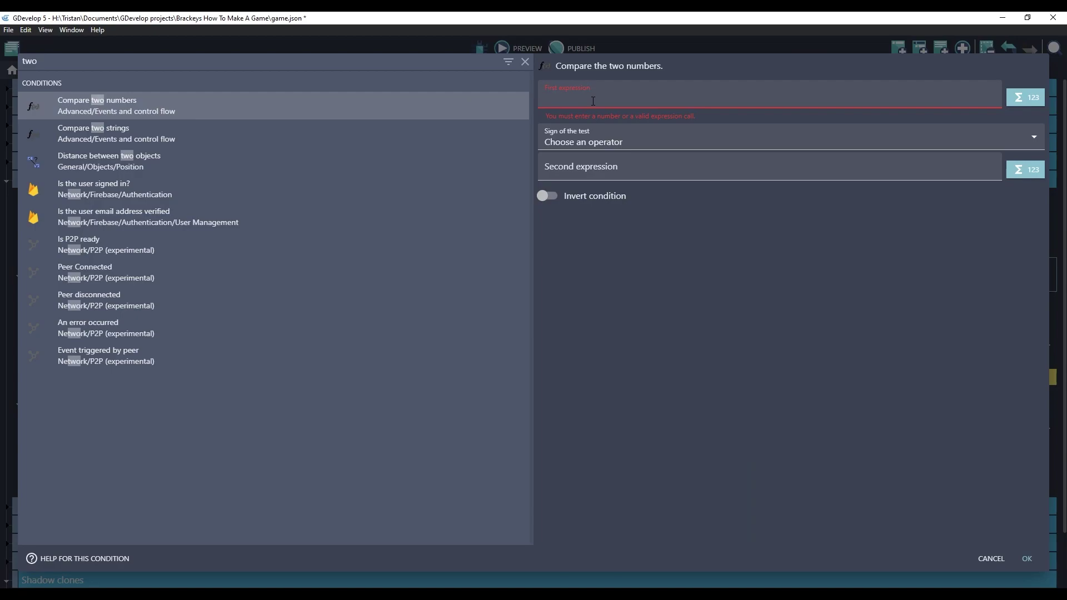
{"action": "type", "text": "ToNumber(Spee"}
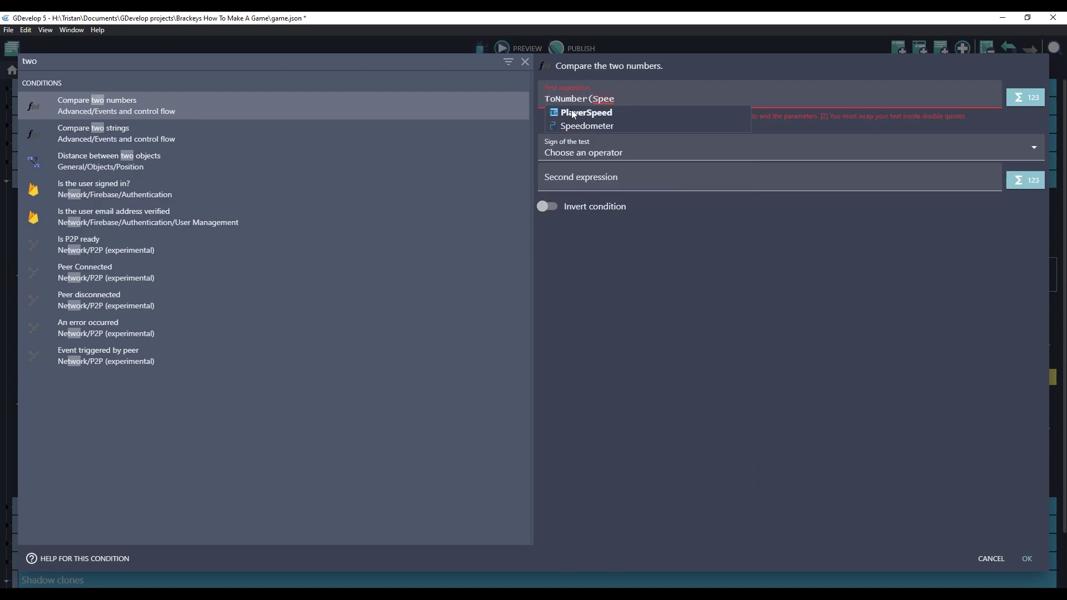
{"action": "left_click", "coordinate": [587, 113]}
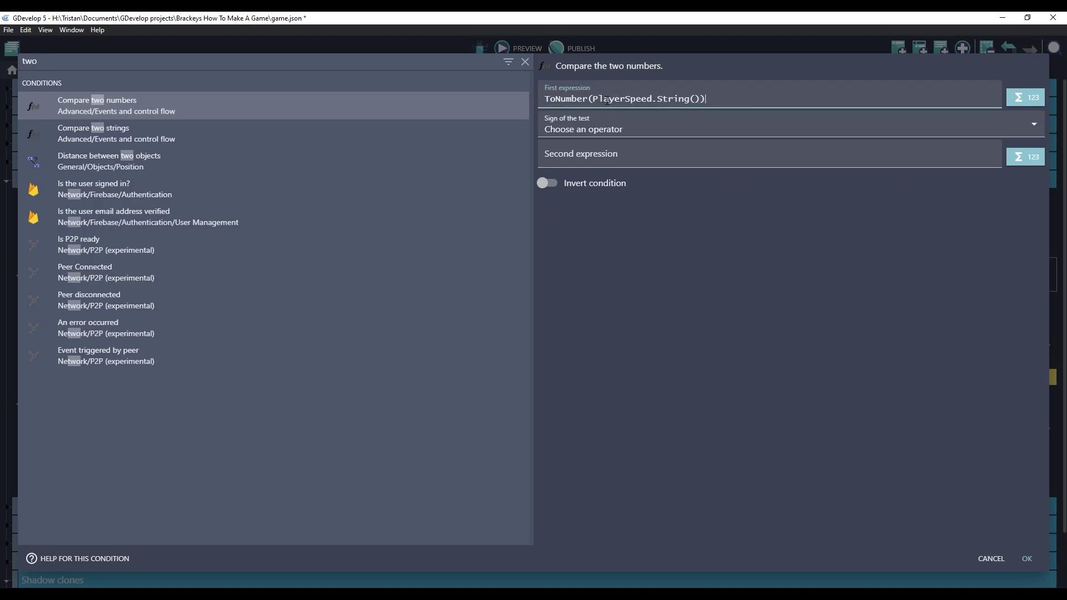
{"action": "left_click", "coordinate": [579, 129]}
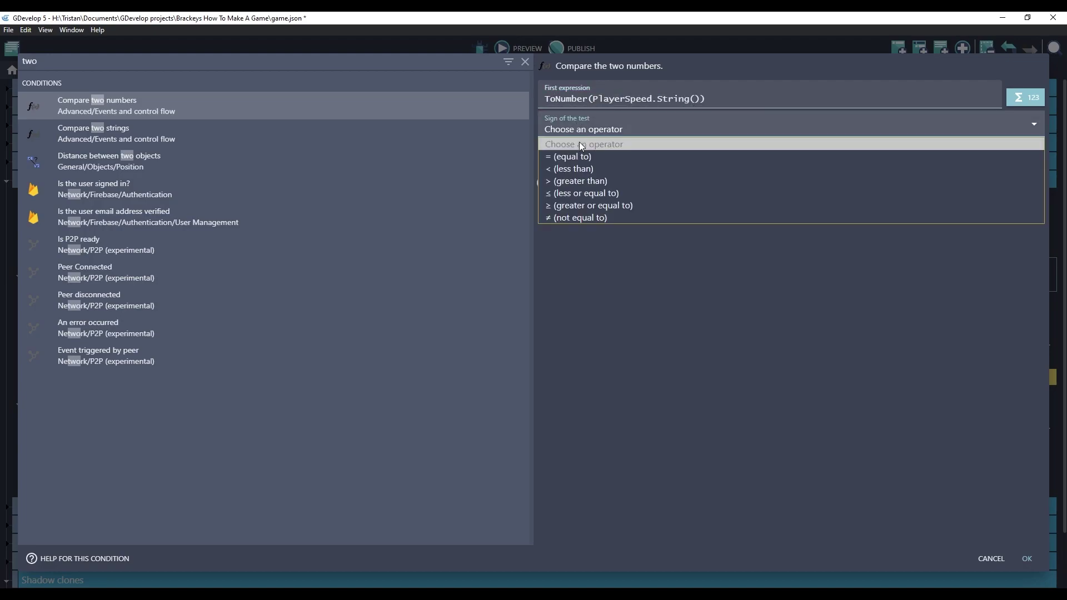
{"action": "left_click", "coordinate": [588, 178]}
{"action": "left_click", "coordinate": [669, 325]}
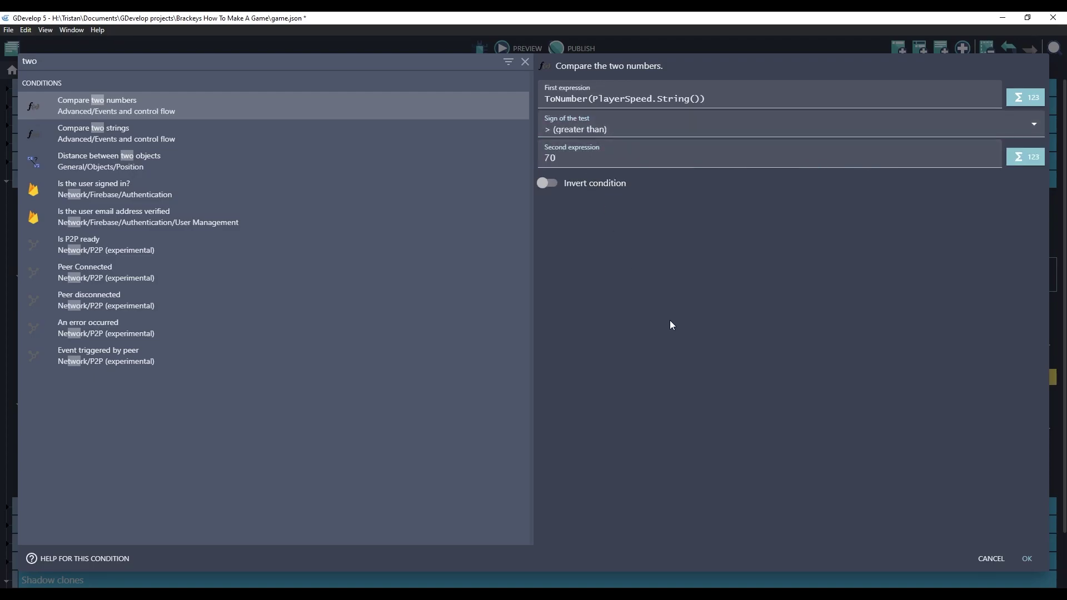
{"action": "left_click", "coordinate": [1026, 559]}
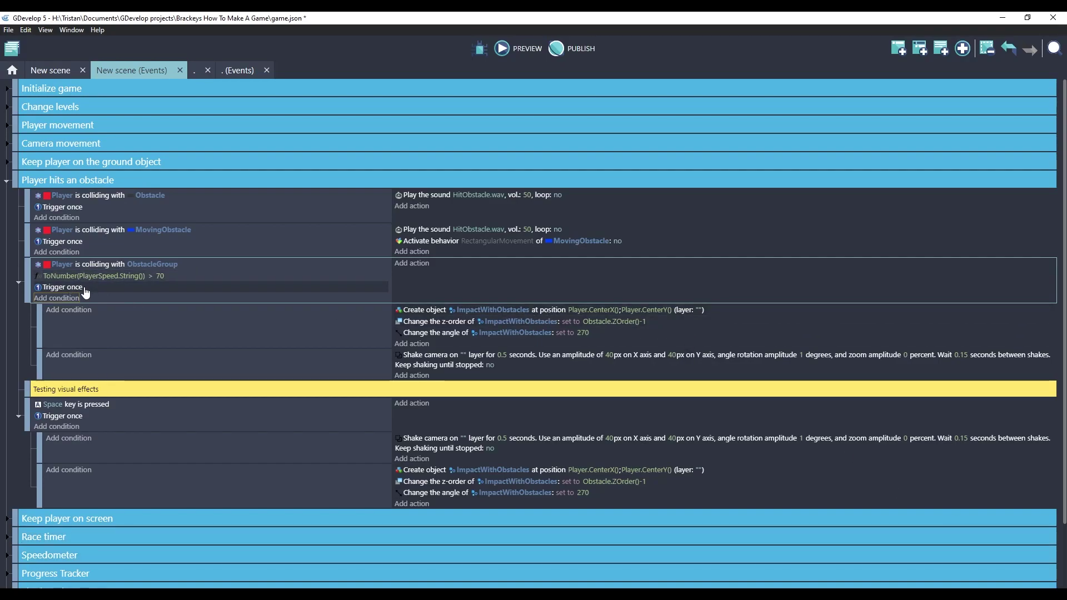
Step: Preview the race and drive through the obstacles, steering left and right while accelerating
{"action": "left_click", "coordinate": [518, 49]}
{"action": "key", "text": "Up"}
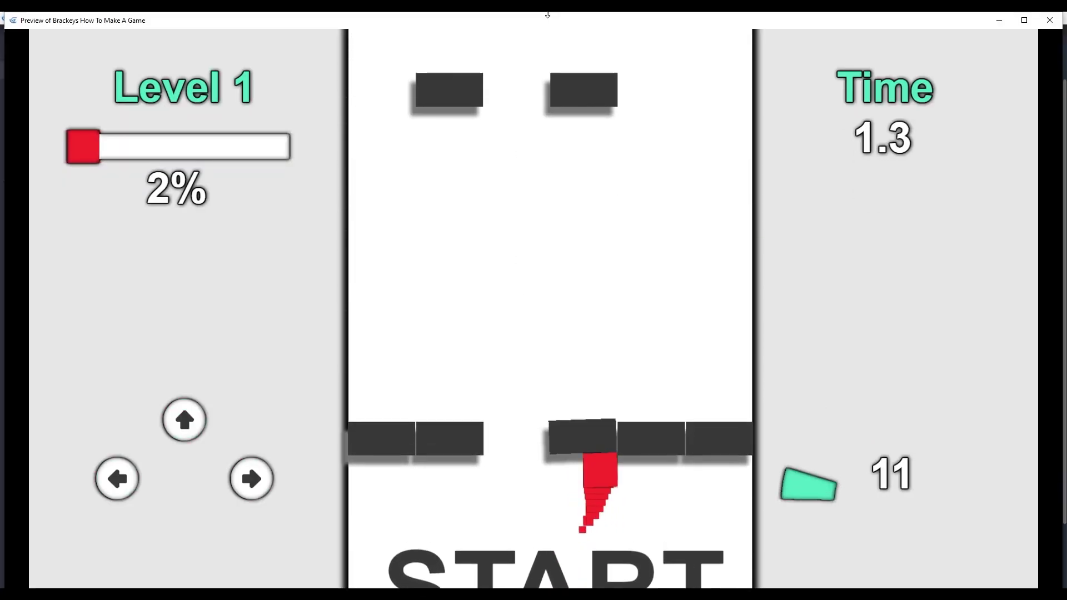
{"action": "key", "text": "Left"}
{"action": "key", "text": "Up"}
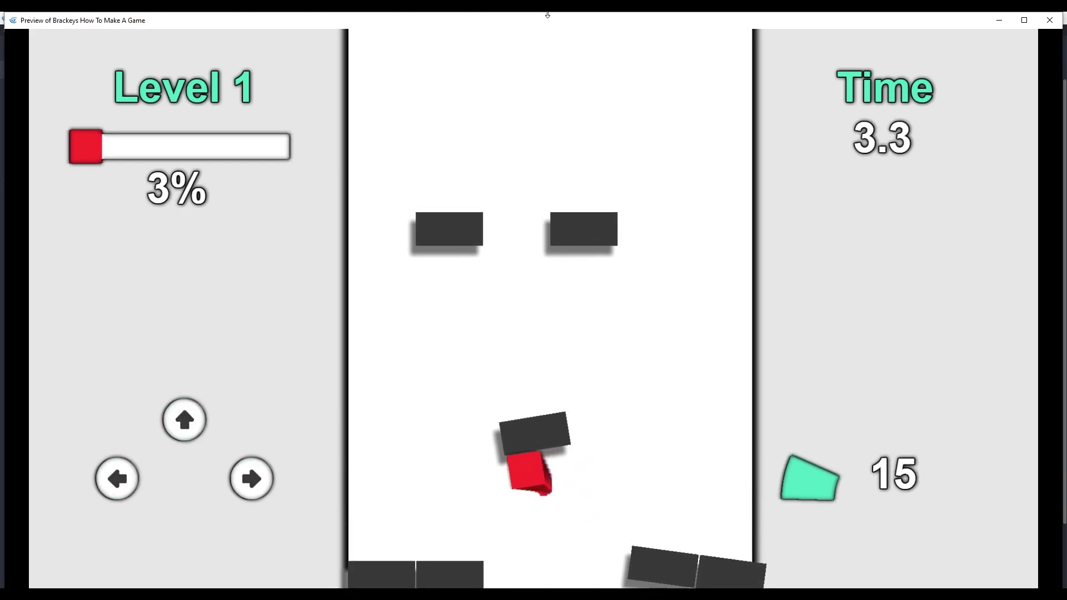
{"action": "key", "text": "Right"}
{"action": "key", "text": "Up"}
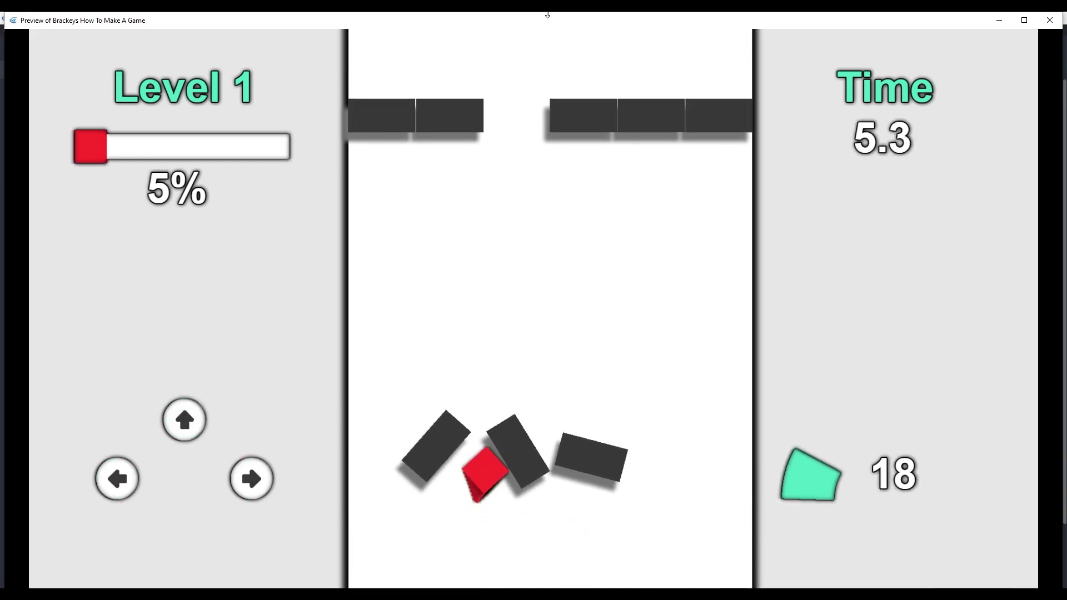
{"action": "key", "text": "Up"}
{"action": "key", "text": "Right"}
{"action": "key", "text": "Left"}
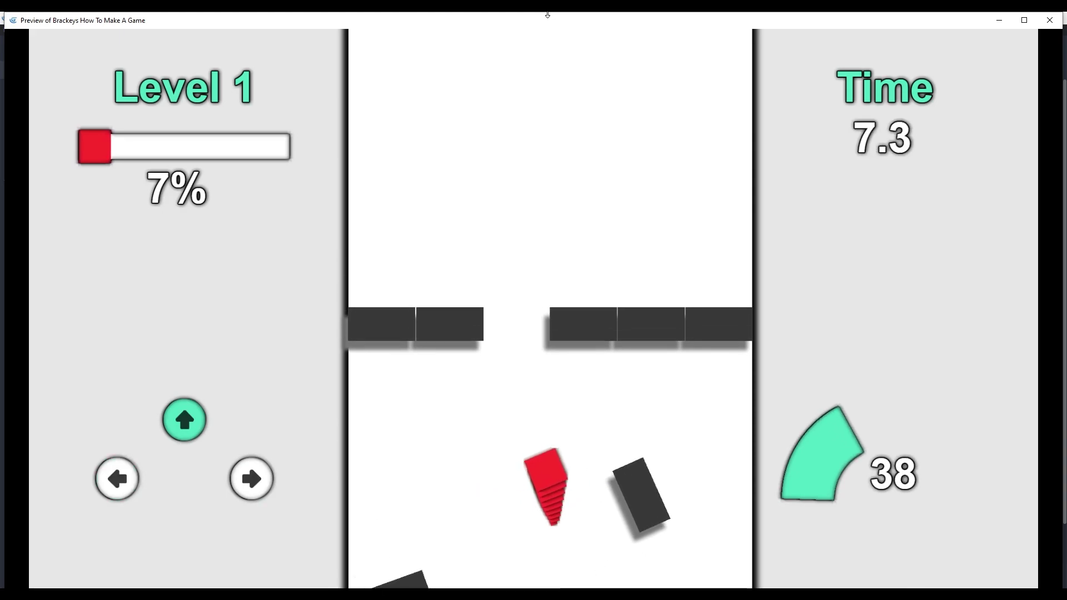
{"action": "key", "text": "Left"}
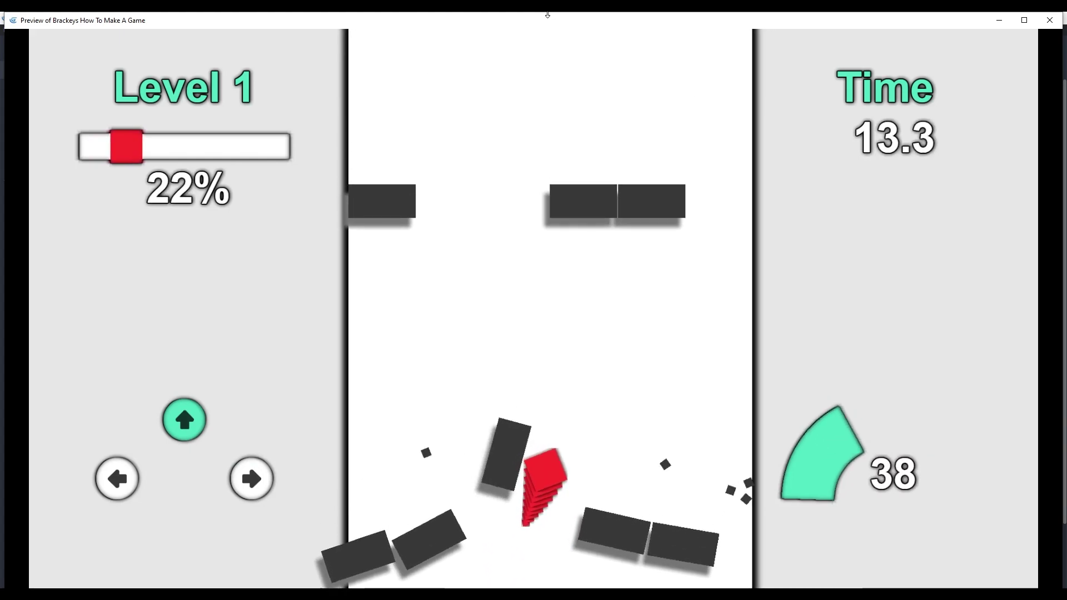
{"action": "key", "text": "Left"}
{"action": "key", "text": "Right"}
{"action": "key", "text": "Left"}
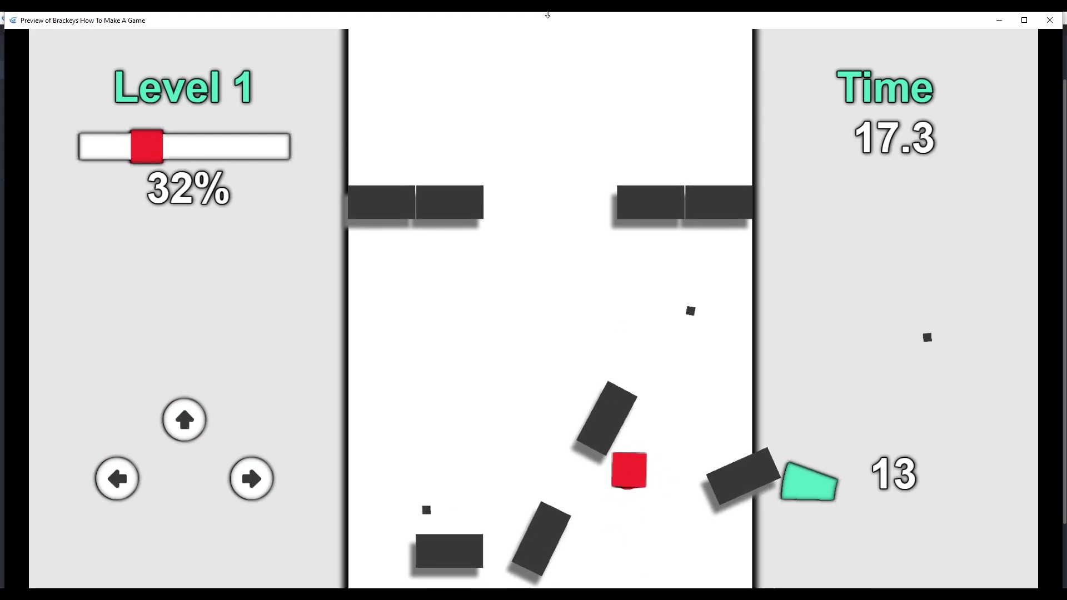
{"action": "key", "text": "Up"}
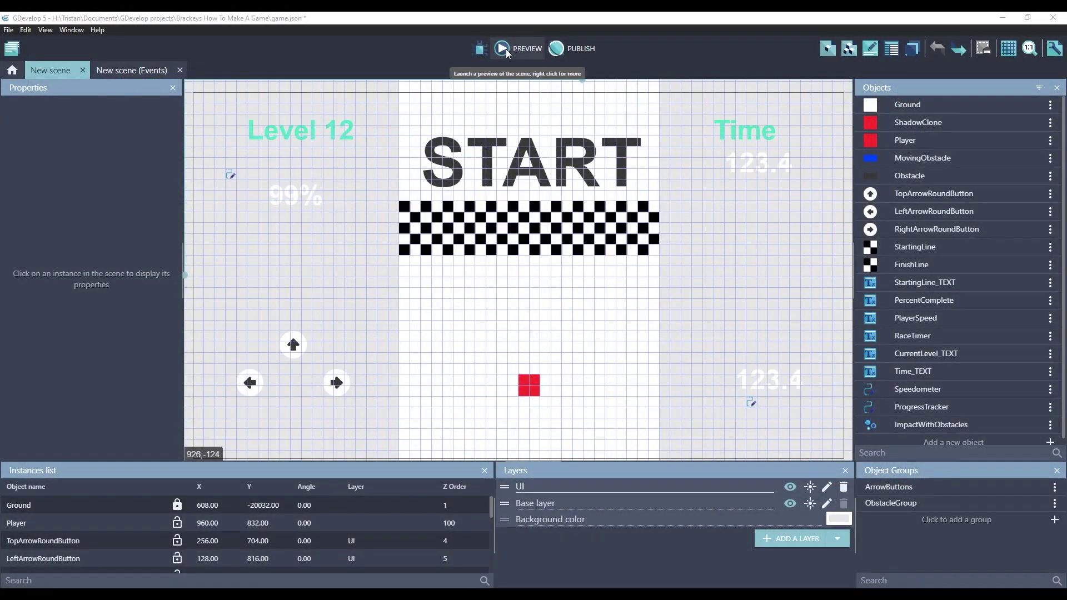
Step: Start a second preview and accelerate along the track
{"action": "left_click", "coordinate": [503, 50]}
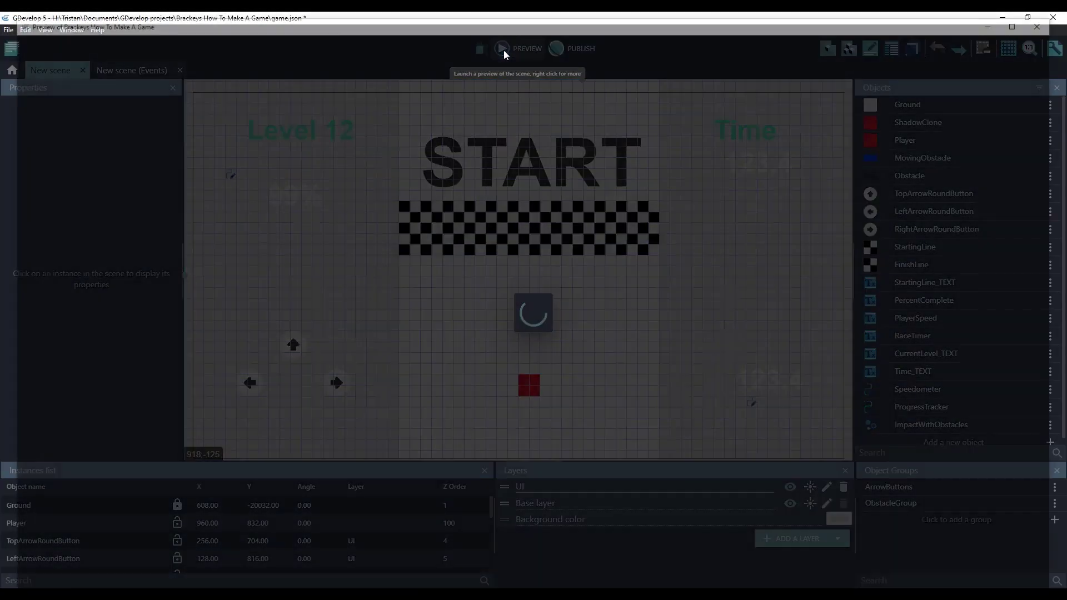
{"action": "key", "text": "Up"}
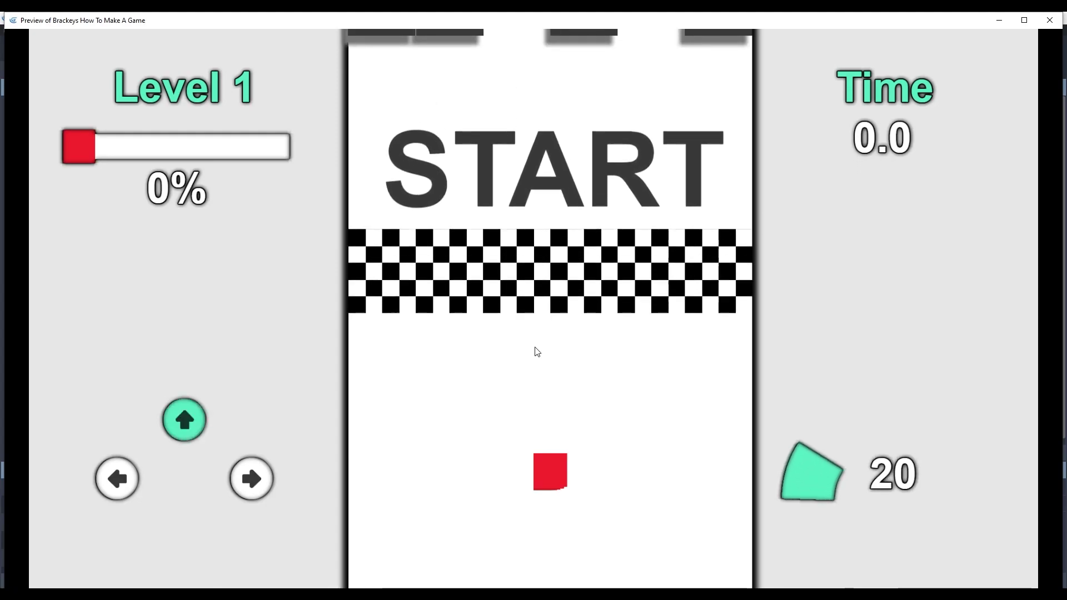
{"action": "key", "text": "Up"}
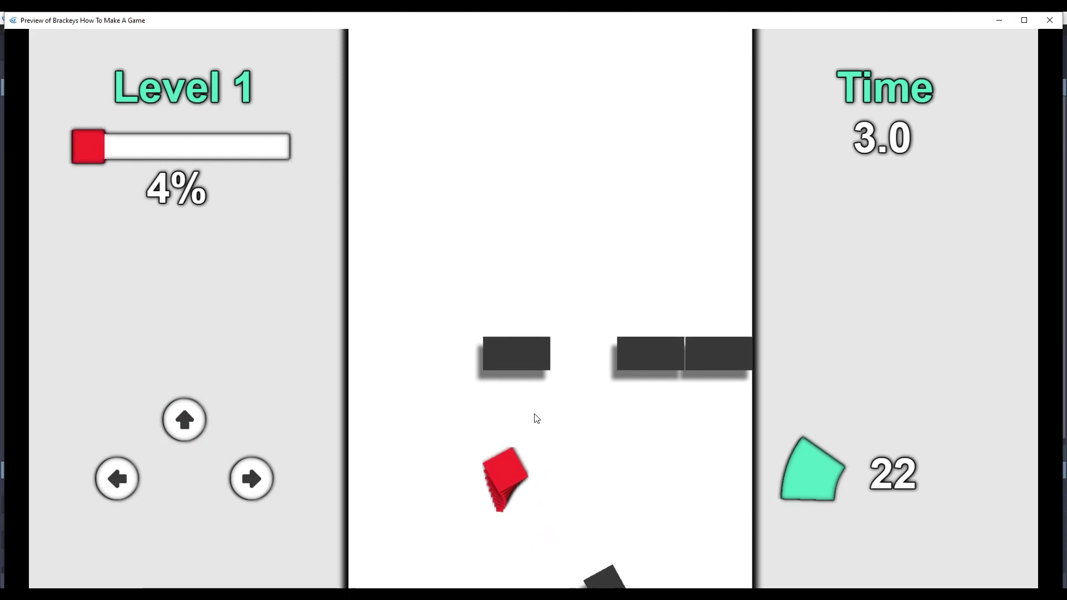
Step: Close the preview and check the Player sprite's origin point sits at 32,32
{"action": "left_click", "coordinate": [1050, 20]}
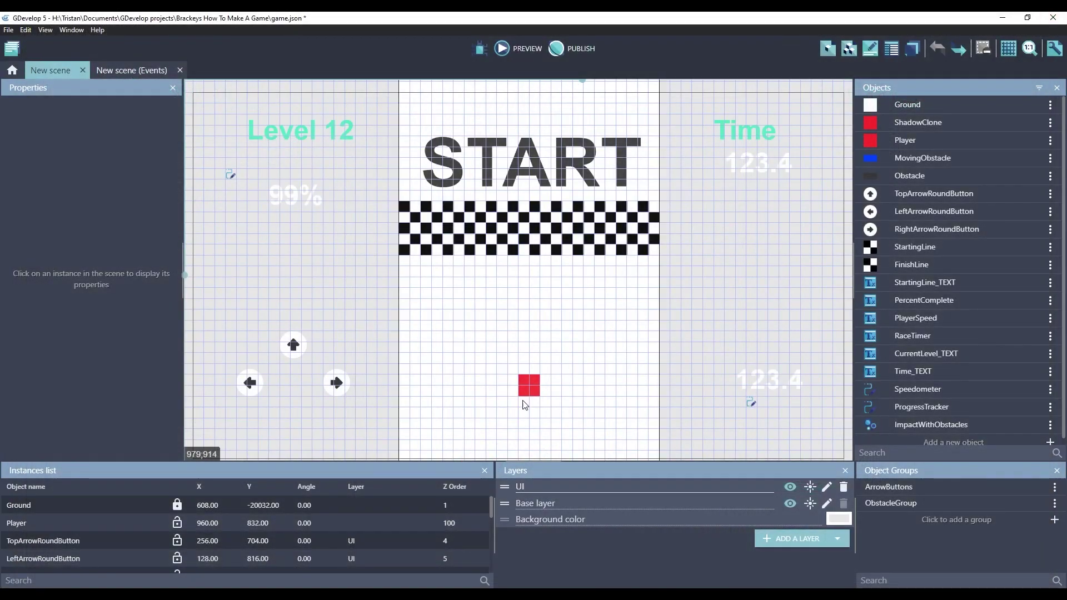
{"action": "double_click", "coordinate": [529, 391]}
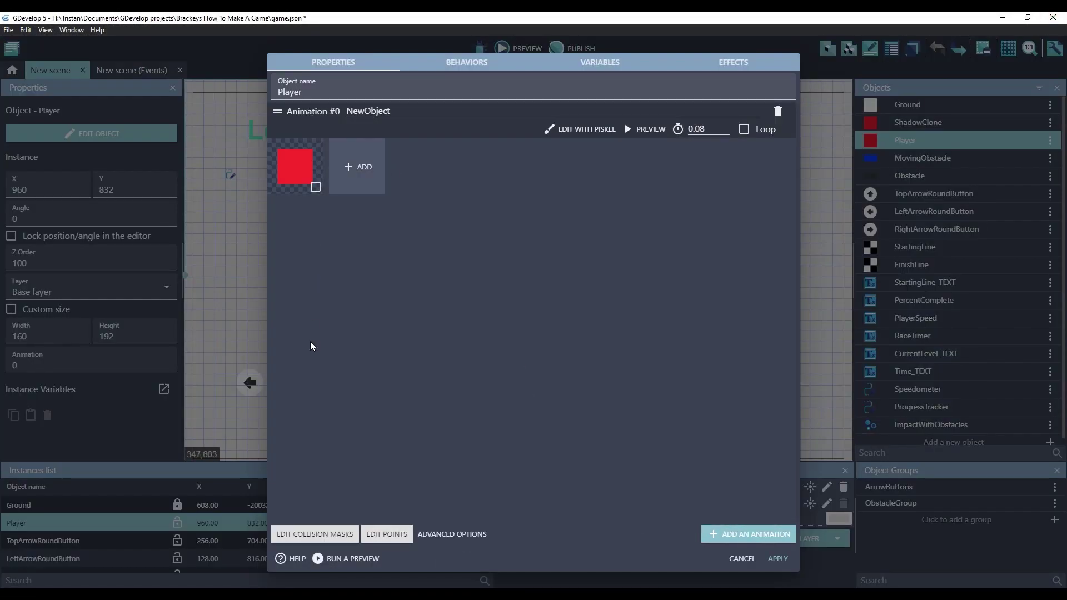
{"action": "left_click", "coordinate": [384, 534]}
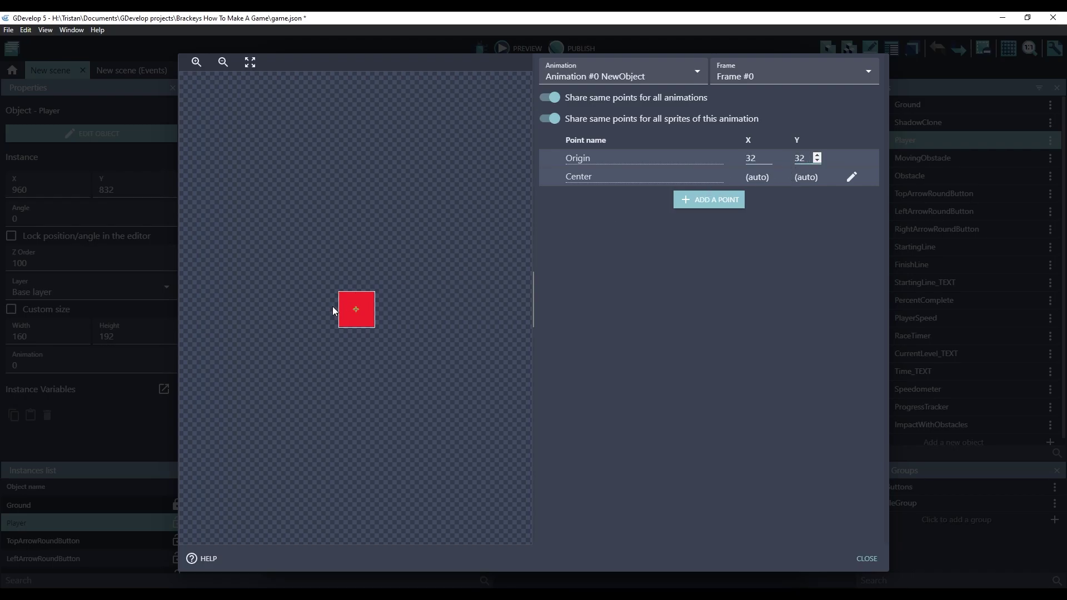
{"action": "left_click", "coordinate": [865, 561]}
{"action": "left_click", "coordinate": [788, 558]}
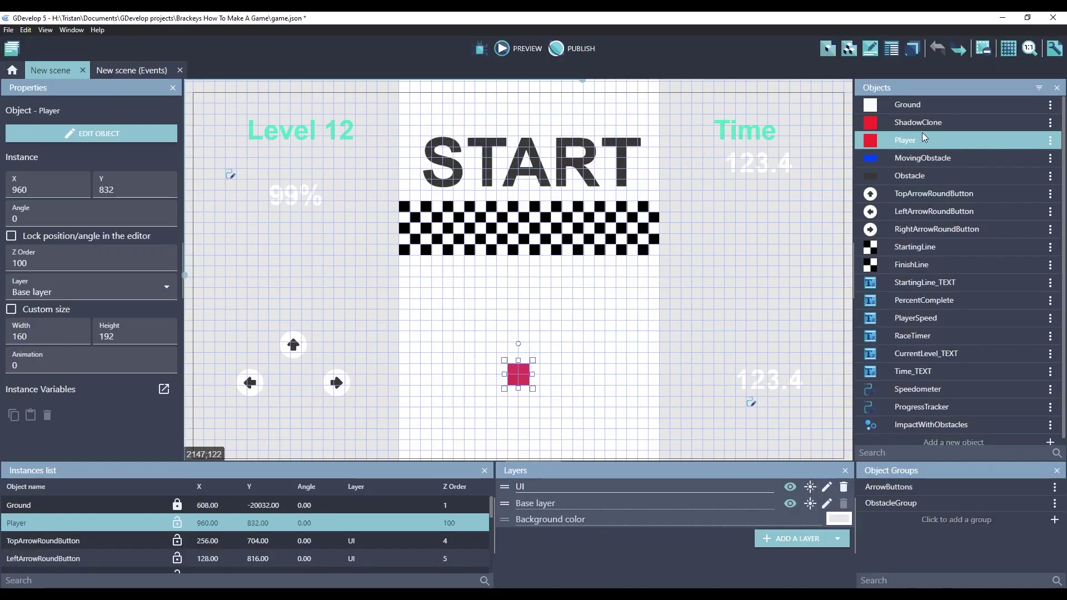
Step: Centre the ShadowClone sprite's origin point, apply the change, and start a new preview
{"action": "double_click", "coordinate": [910, 121]}
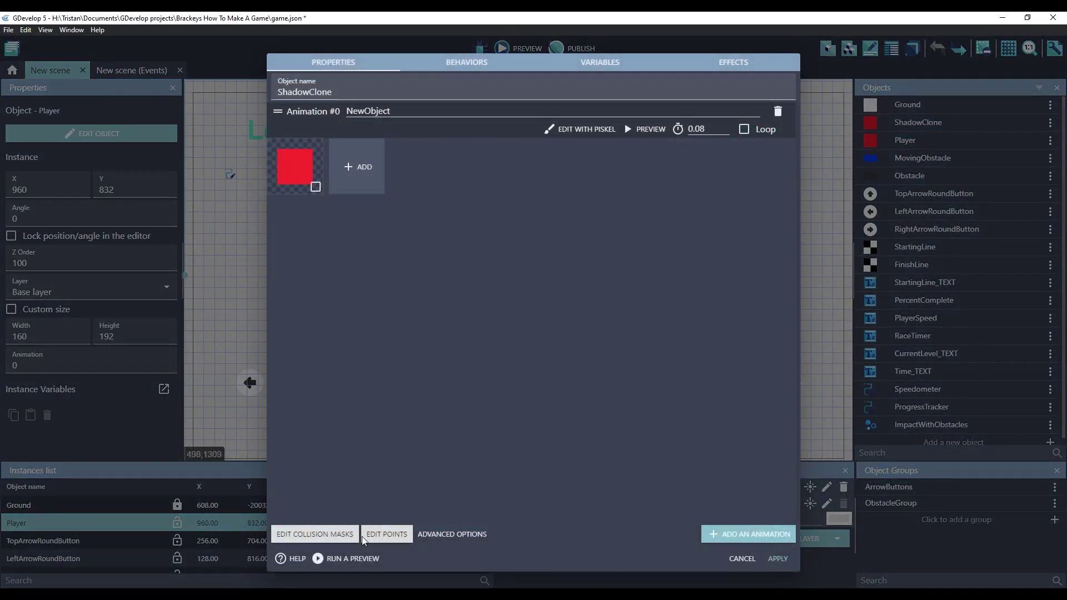
{"action": "left_click", "coordinate": [383, 535]}
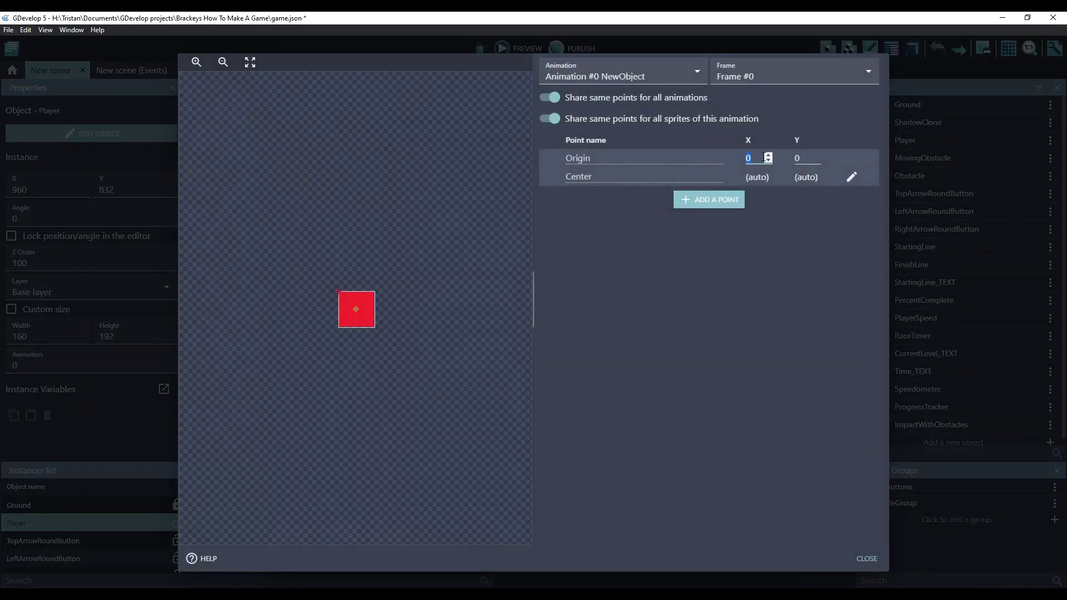
{"action": "left_click", "coordinate": [866, 559]}
{"action": "left_click", "coordinate": [792, 558]}
{"action": "left_click", "coordinate": [515, 56]}
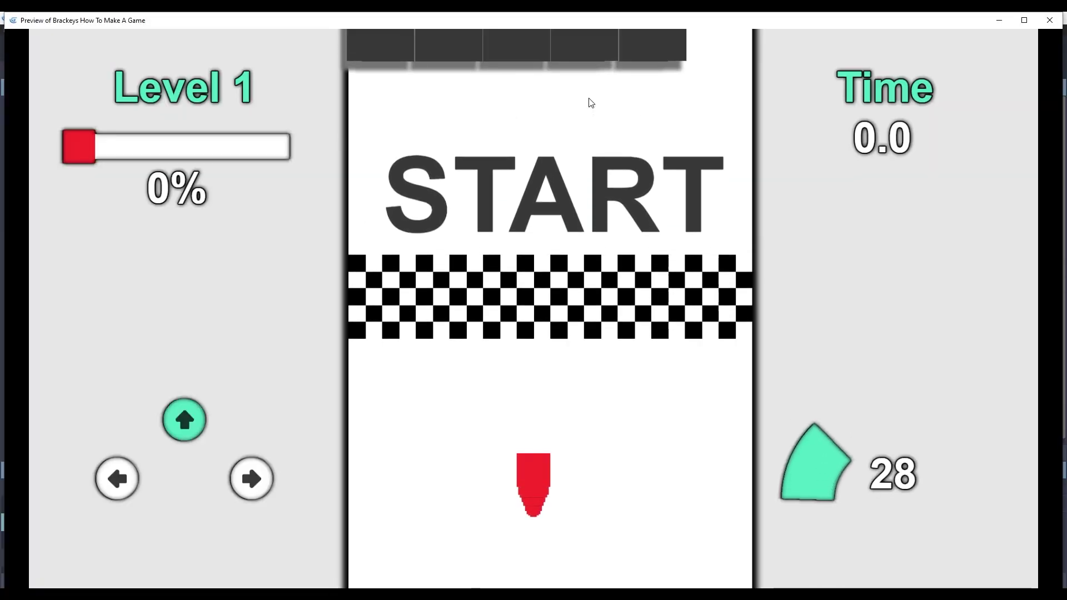
{"action": "key", "text": "Right"}
{"action": "key", "text": "Left"}
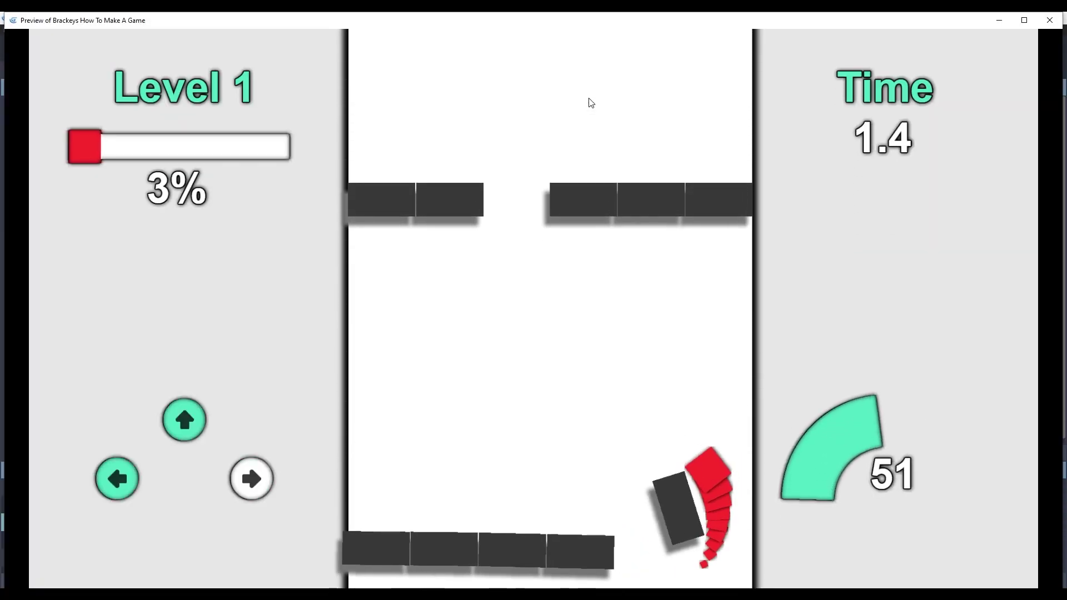
{"action": "key", "text": "Up"}
{"action": "key", "text": "Right"}
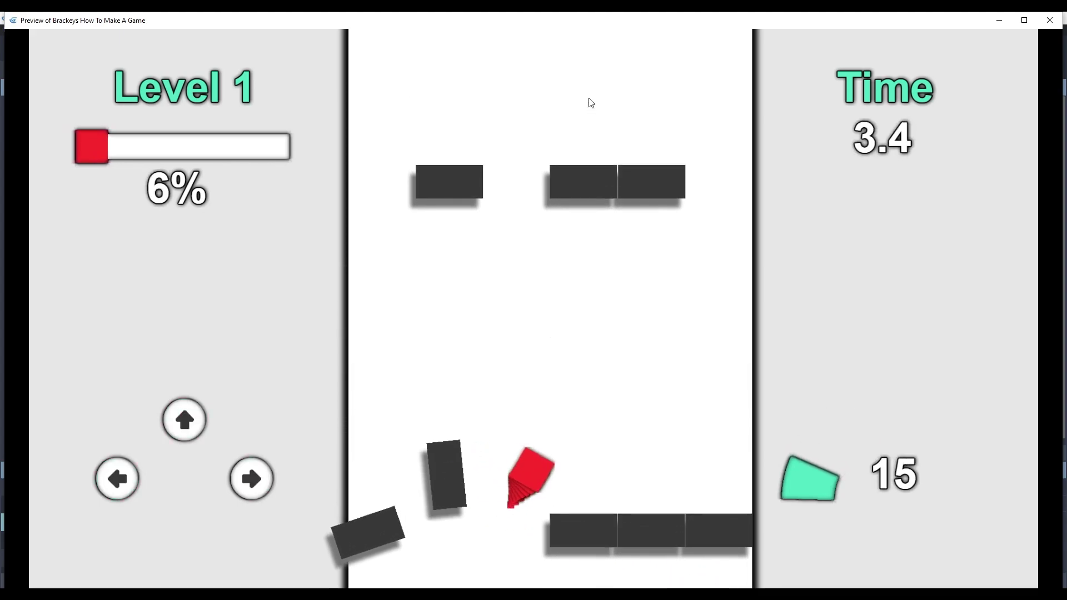
{"action": "key", "text": "Up"}
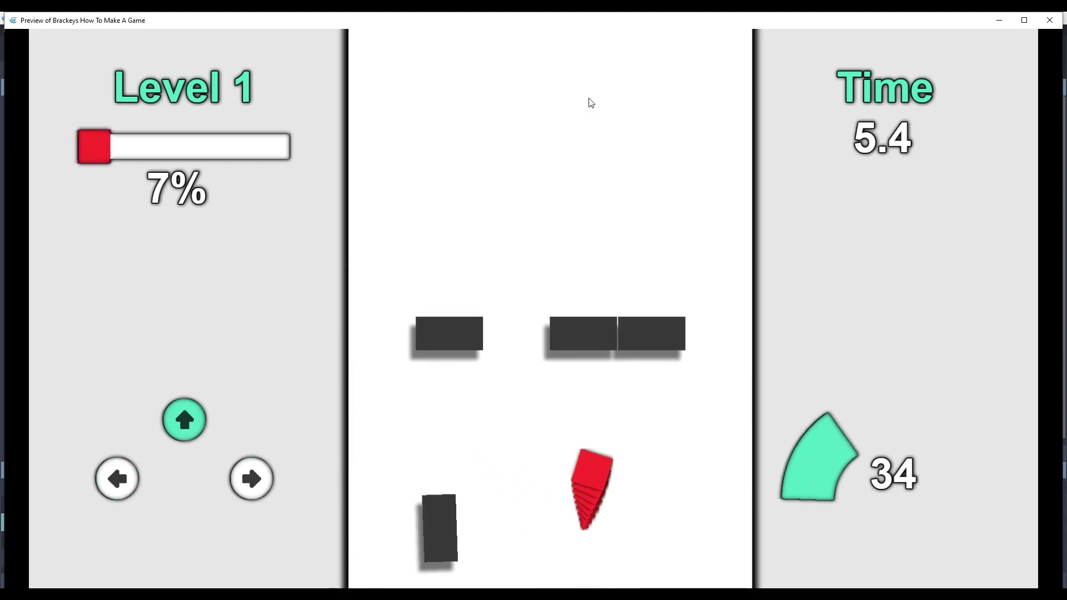
{"action": "key", "text": "Right"}
{"action": "key", "text": "Left"}
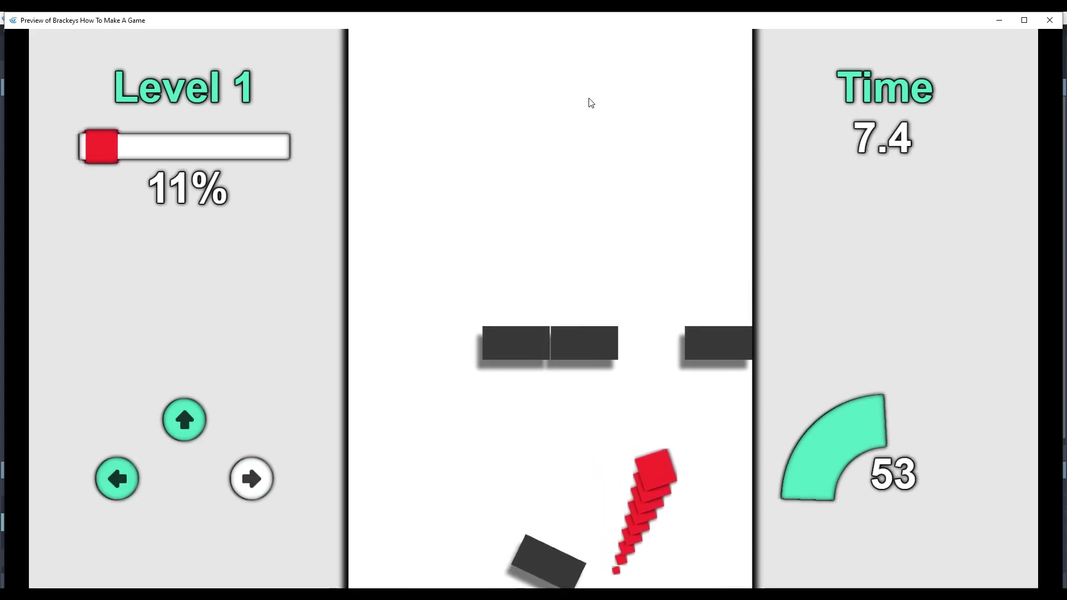
{"action": "key", "text": "Right"}
{"action": "key", "text": "Left"}
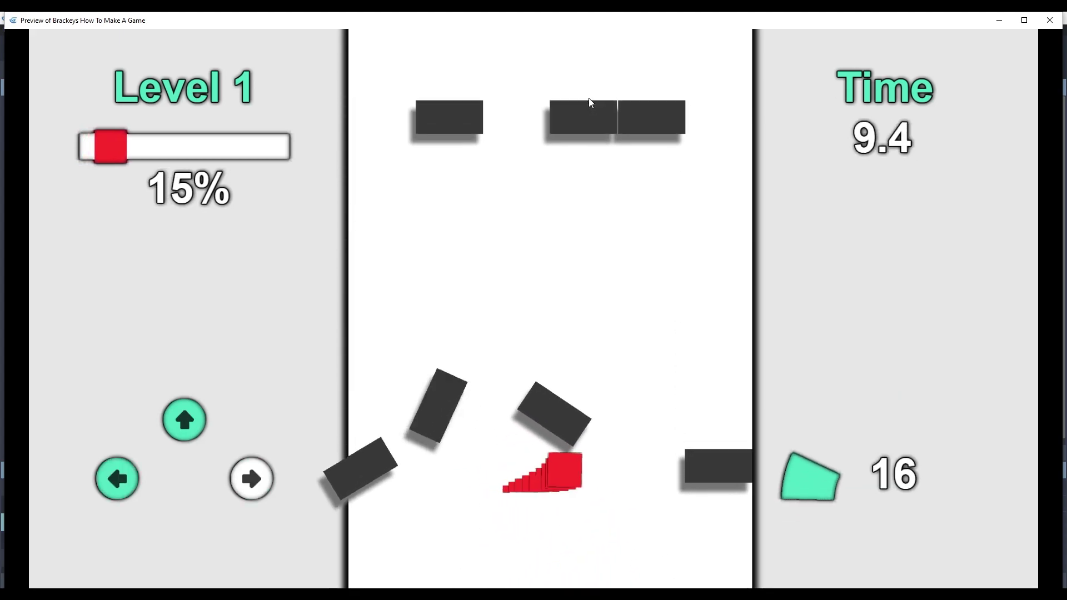
{"action": "key", "text": "Right"}
{"action": "key", "text": "Left"}
{"action": "key", "text": "Left"}
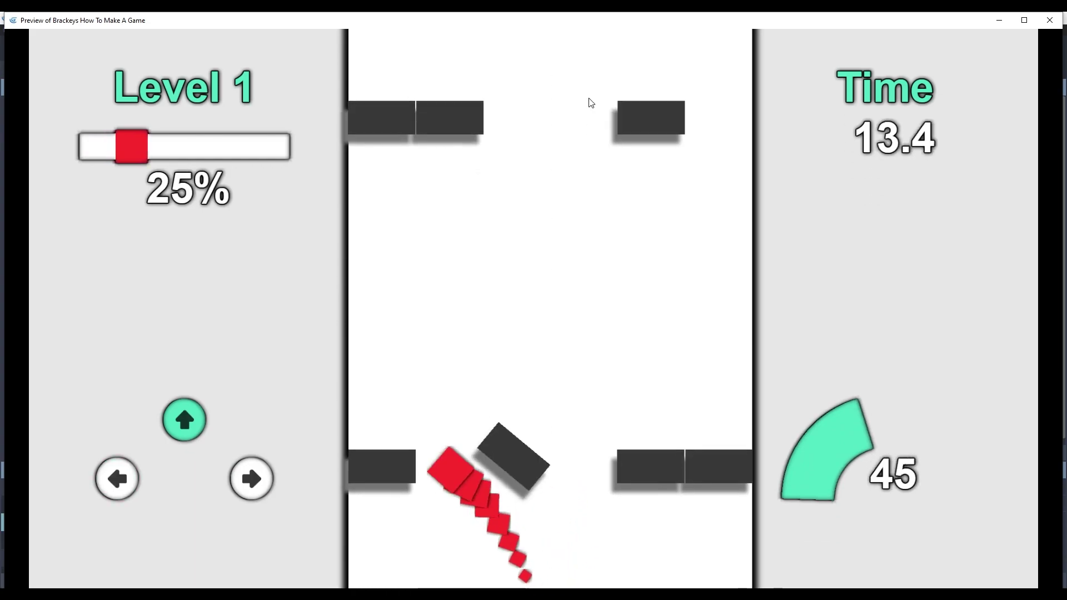
{"action": "key", "text": "Right"}
{"action": "key", "text": "Left"}
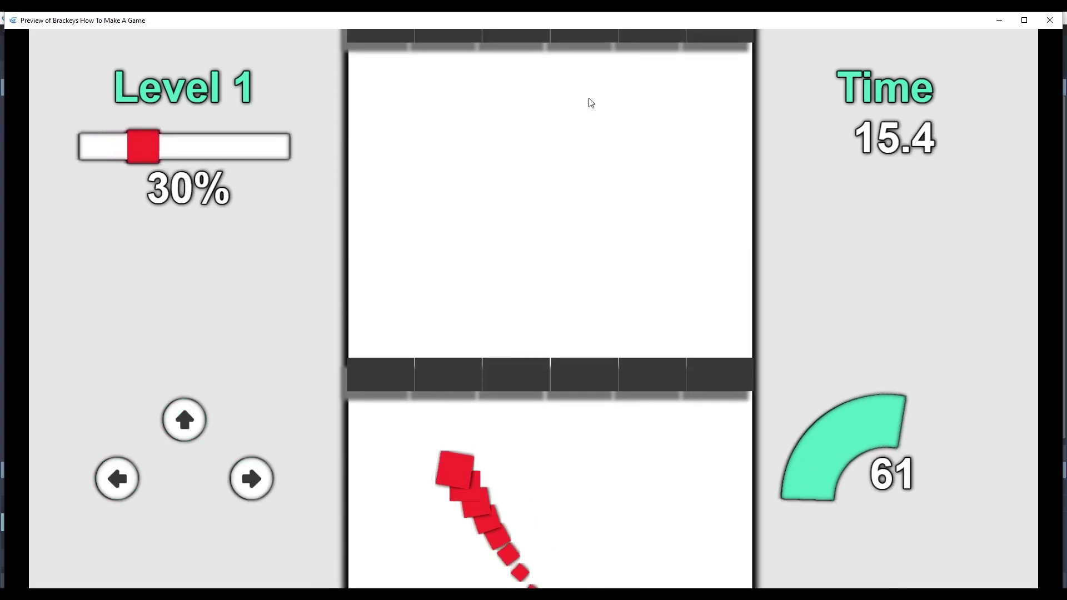